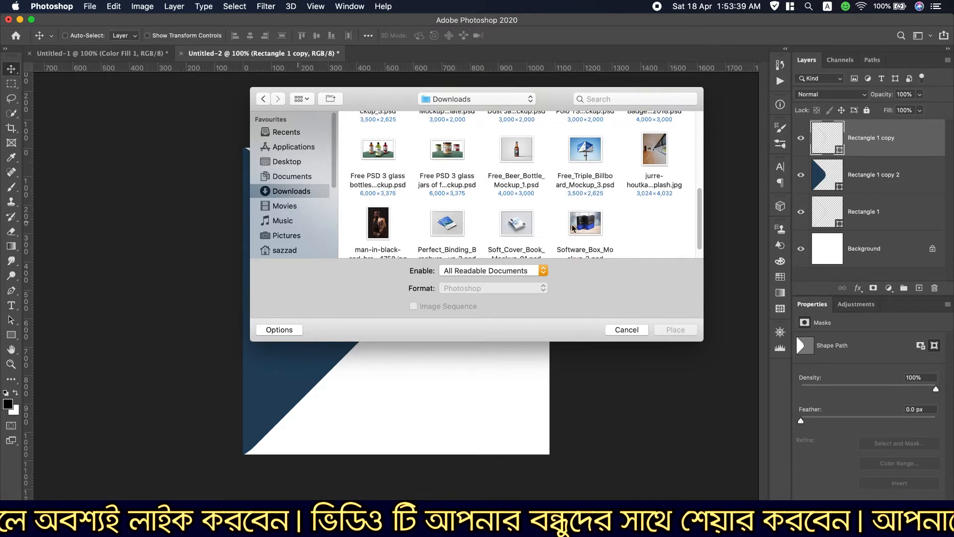
Step: Place the man-in-black-and-brown-tuxedo-604758.jpg photo from Downloads and move it over the blue shape
left_click(380, 225)
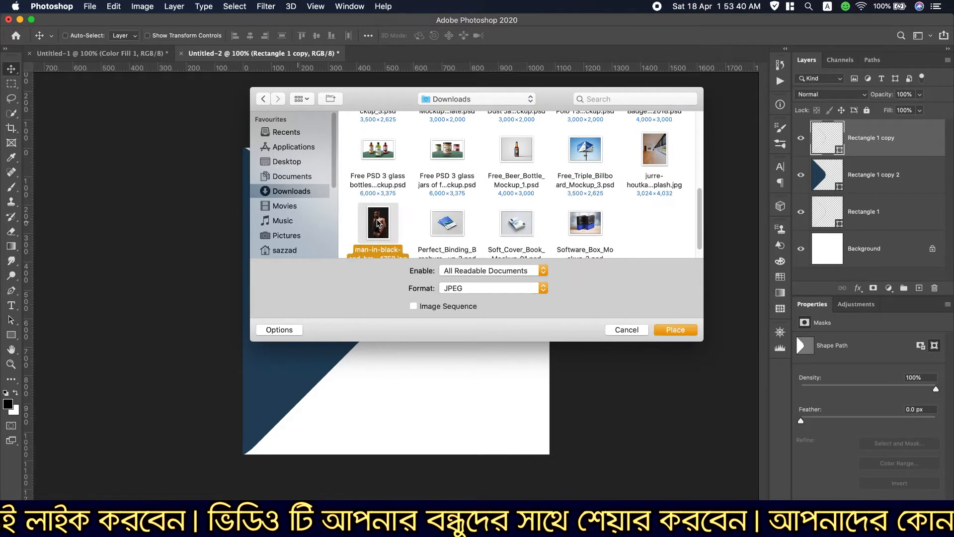
left_click(683, 330)
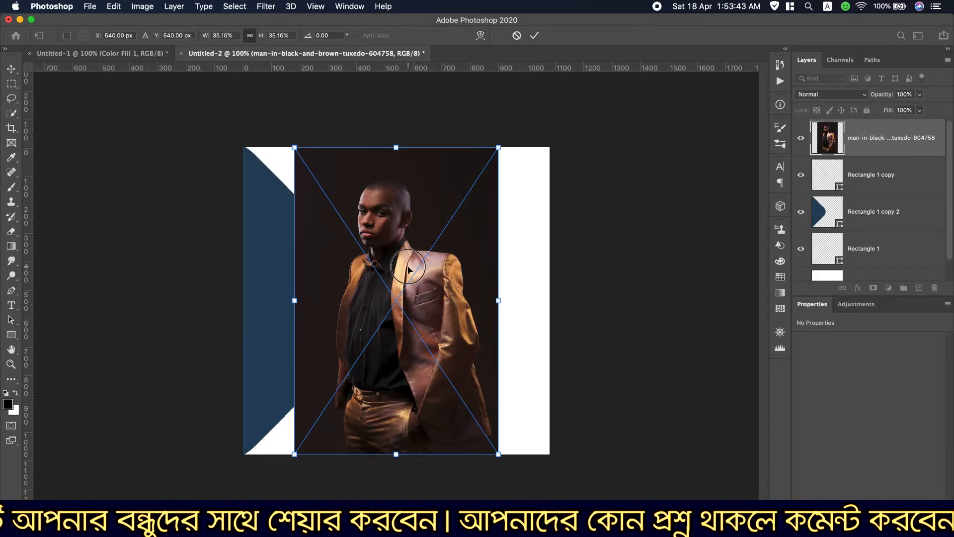
left_click_drag(404, 288, 346, 295)
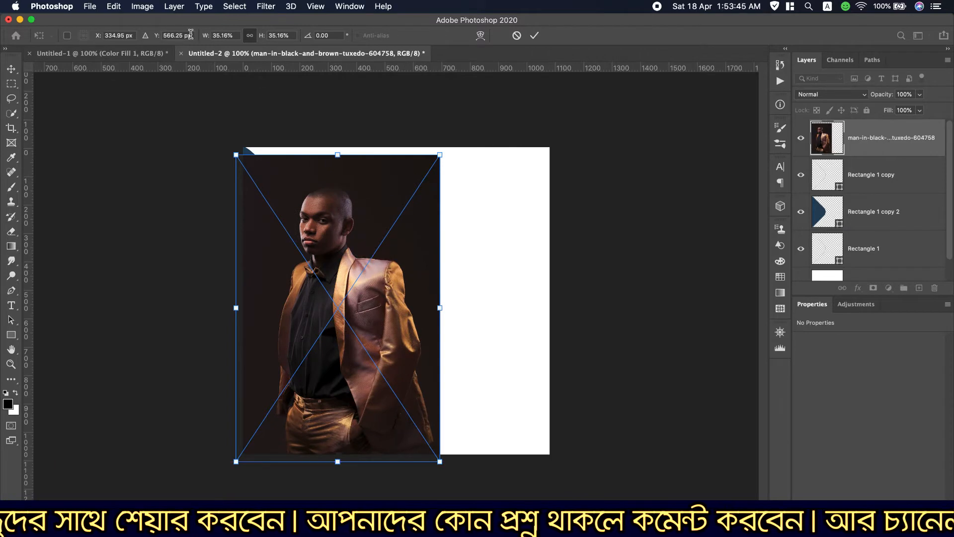
left_click(113, 5)
mouse_move(225, 269)
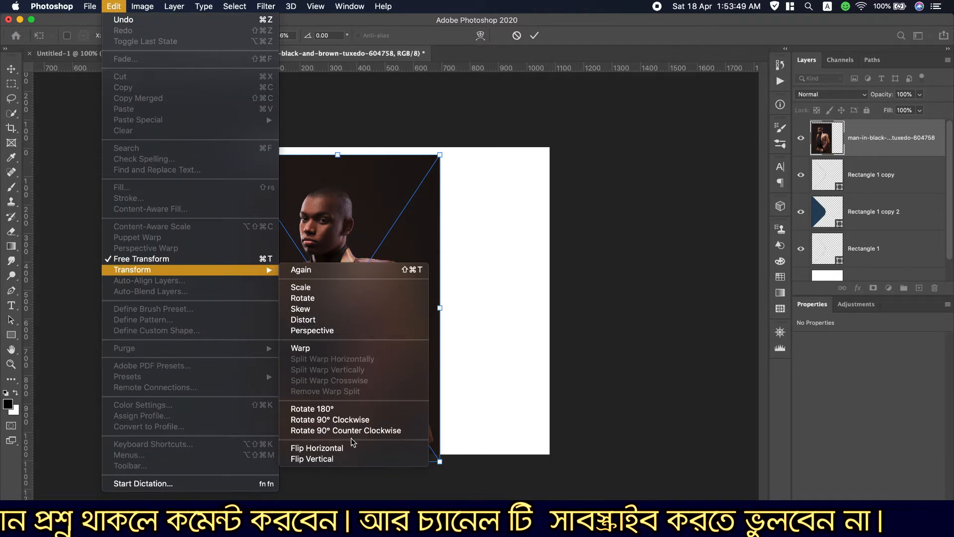
left_click(345, 454)
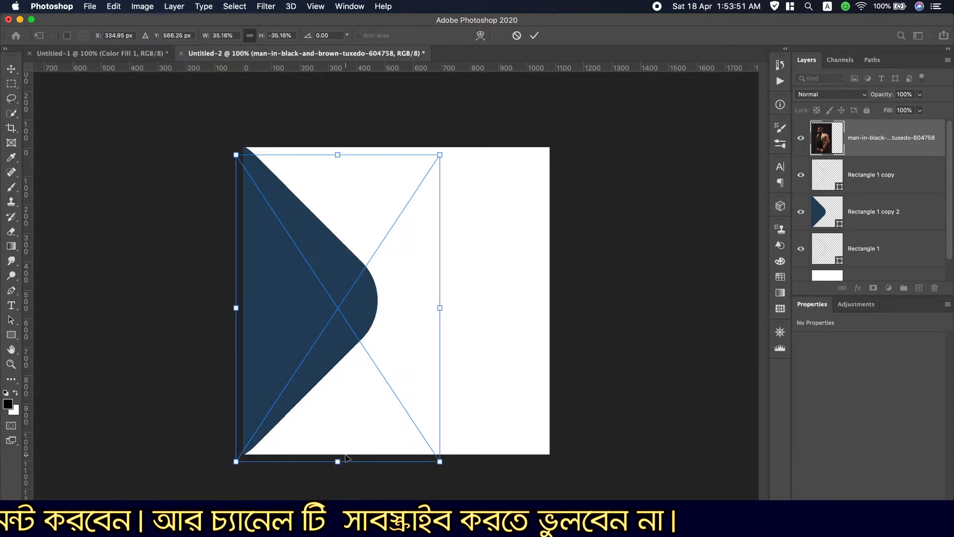
key("super+z")
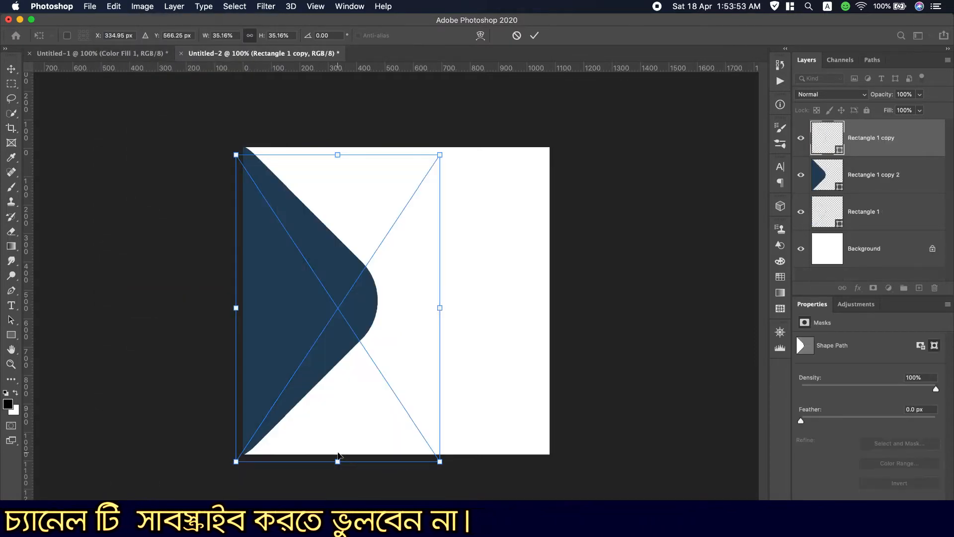
Step: Flip the placed photo horizontally, align it with the canvas height over the blue shape, and commit the placement
left_click(113, 7)
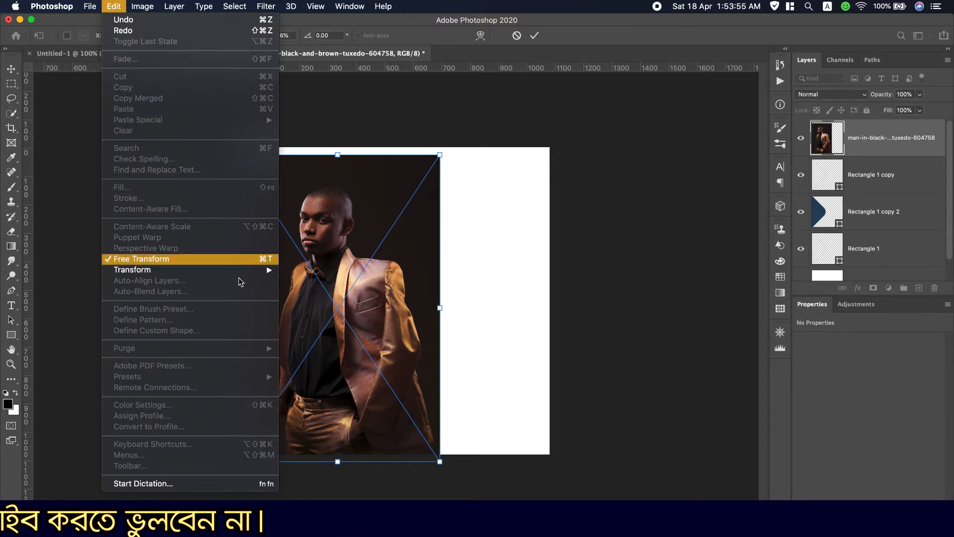
mouse_move(243, 270)
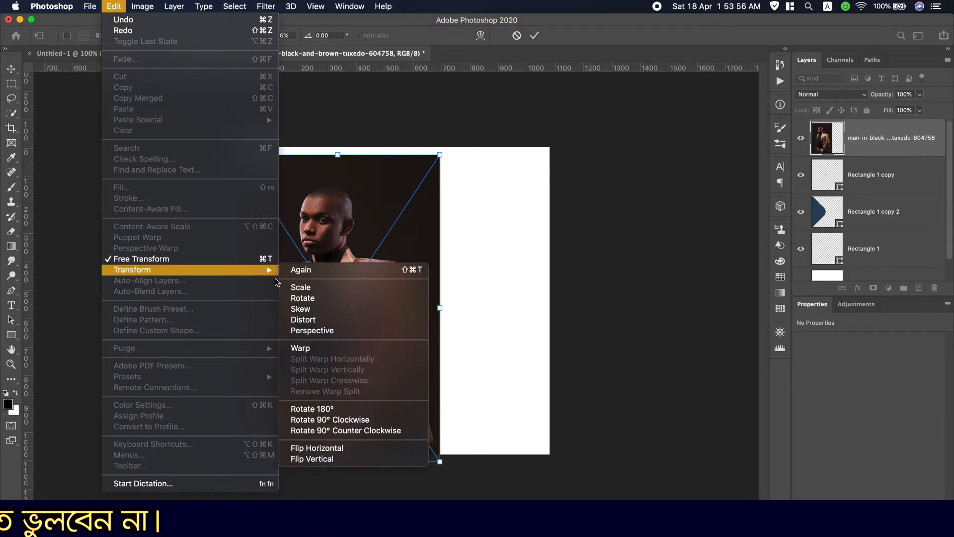
left_click(365, 450)
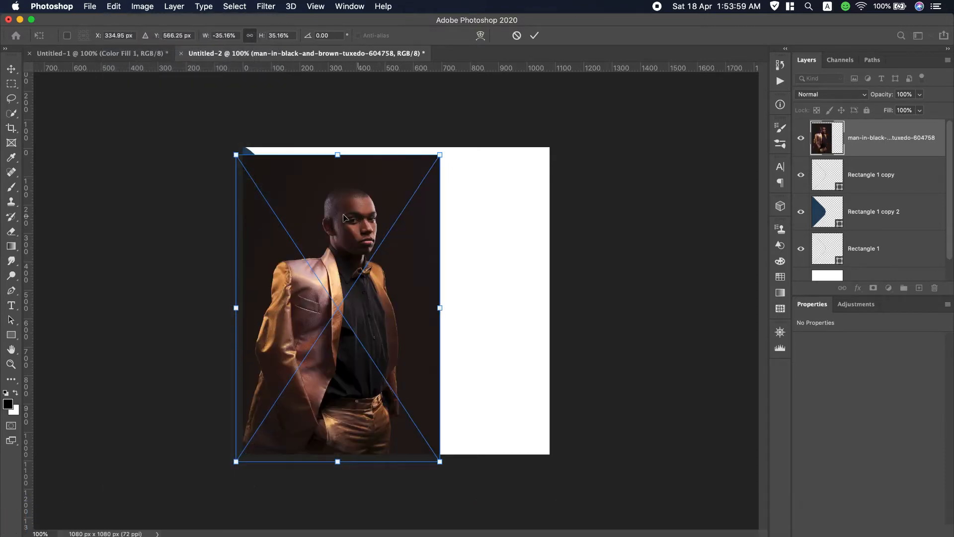
left_click_drag(327, 219, 292, 210)
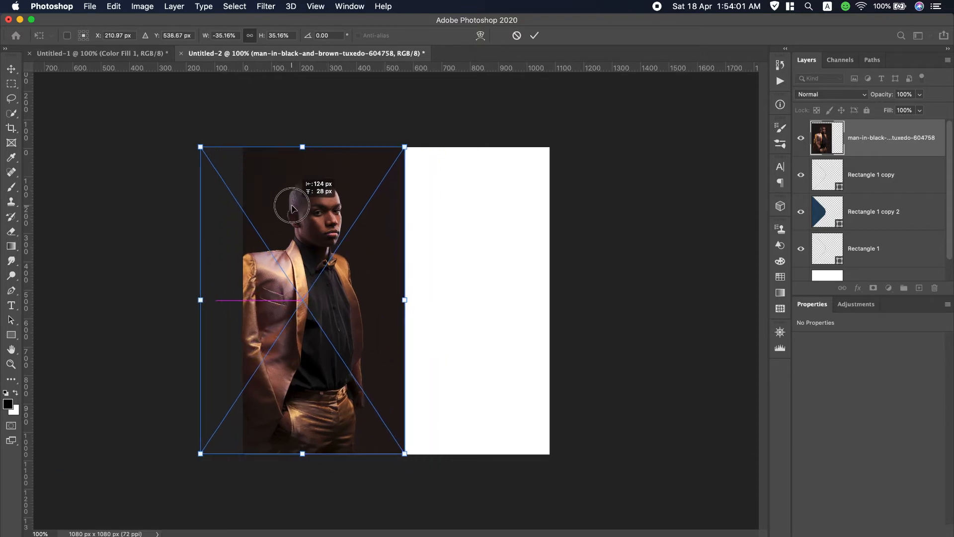
key("Return")
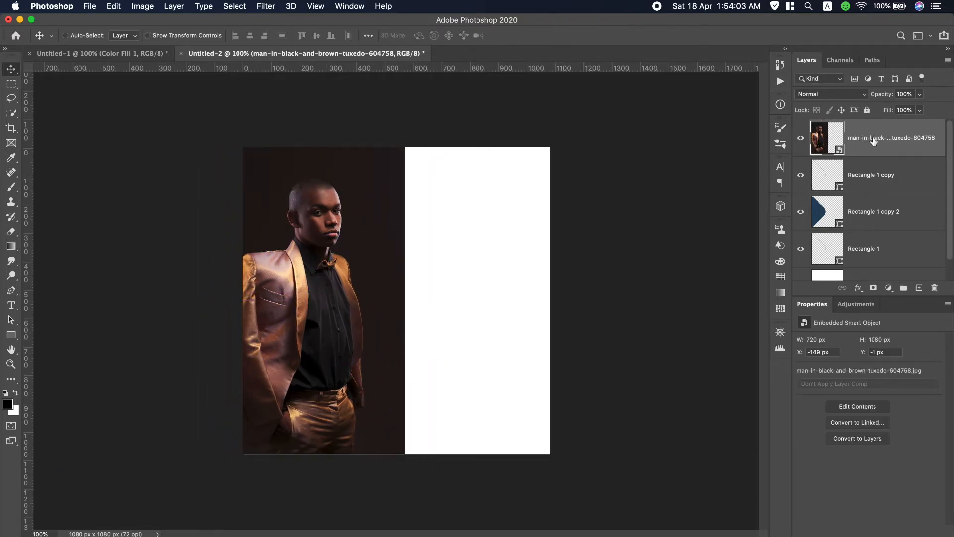
Step: Clip the tuxedo photo to the Rectangle 1 copy layer with a clipping mask
right_click(874, 140)
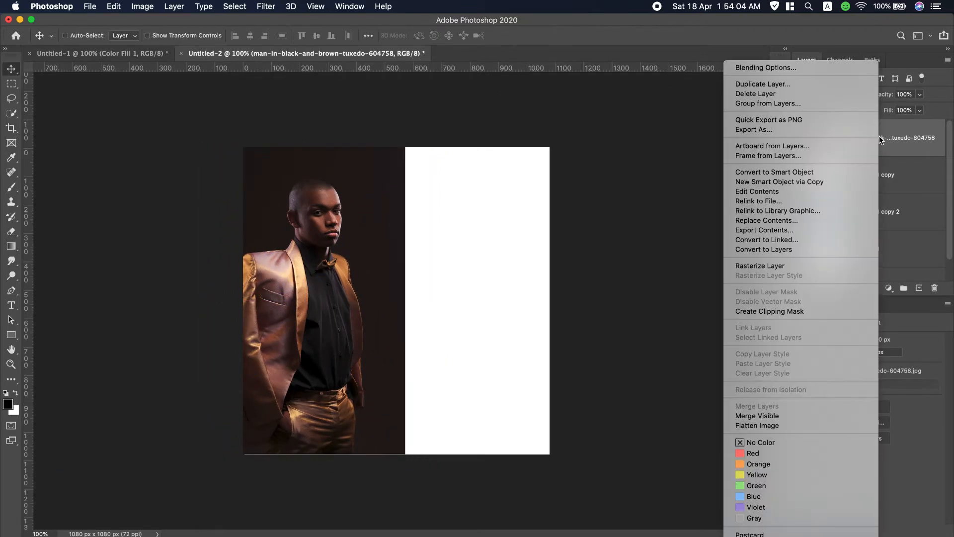
left_click(769, 311)
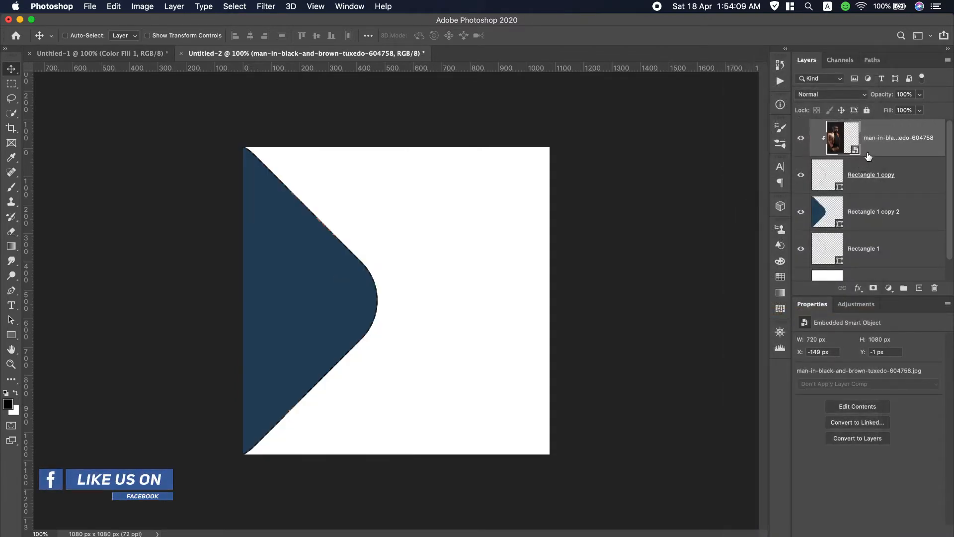
Step: Move the Rectangle 1 copy 2 layer directly beneath the photo layer and release it from the clipping mask
left_click(889, 205)
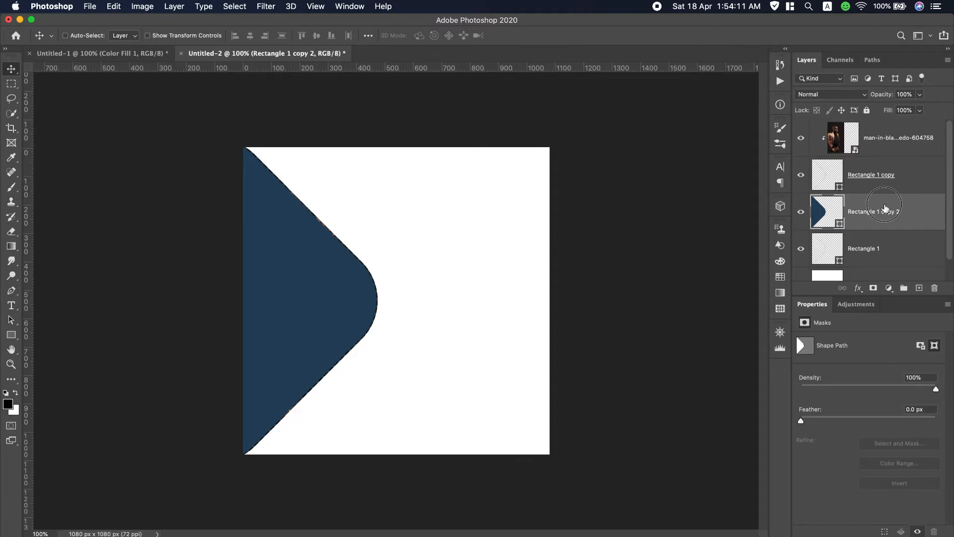
left_click_drag(884, 207, 889, 163)
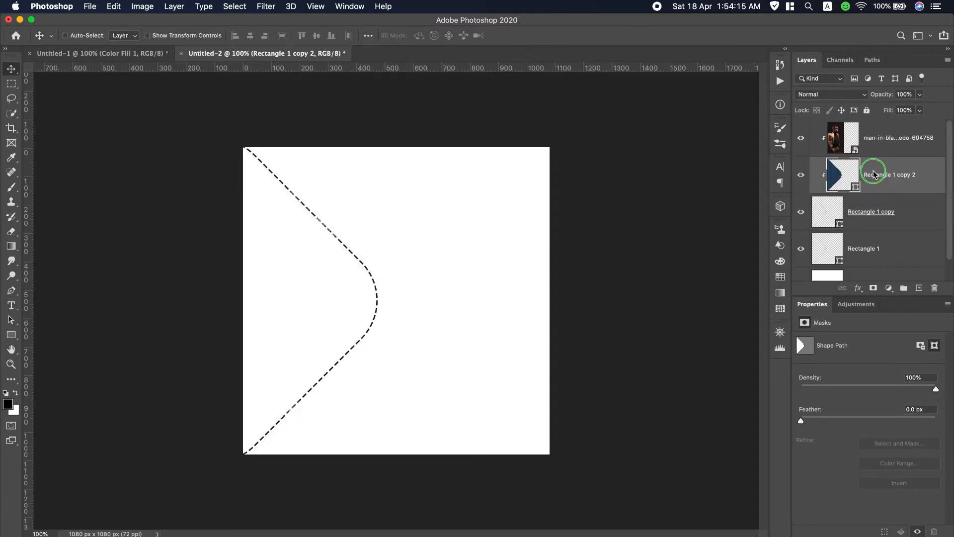
right_click(869, 177)
left_click(782, 285)
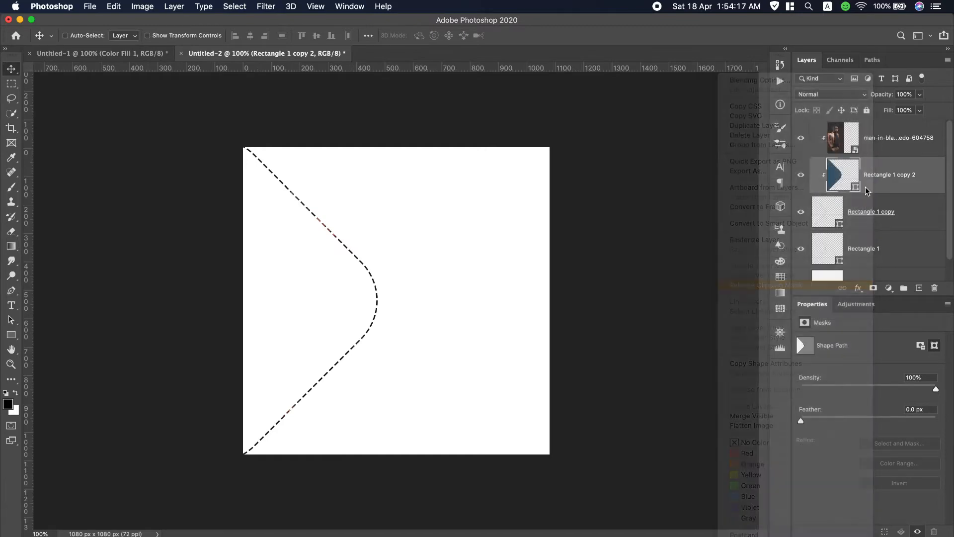
Step: Create a clipping mask that clips the tuxedo photo to the Rectangle 1 copy 2 shape
left_click(874, 143)
right_click(873, 141)
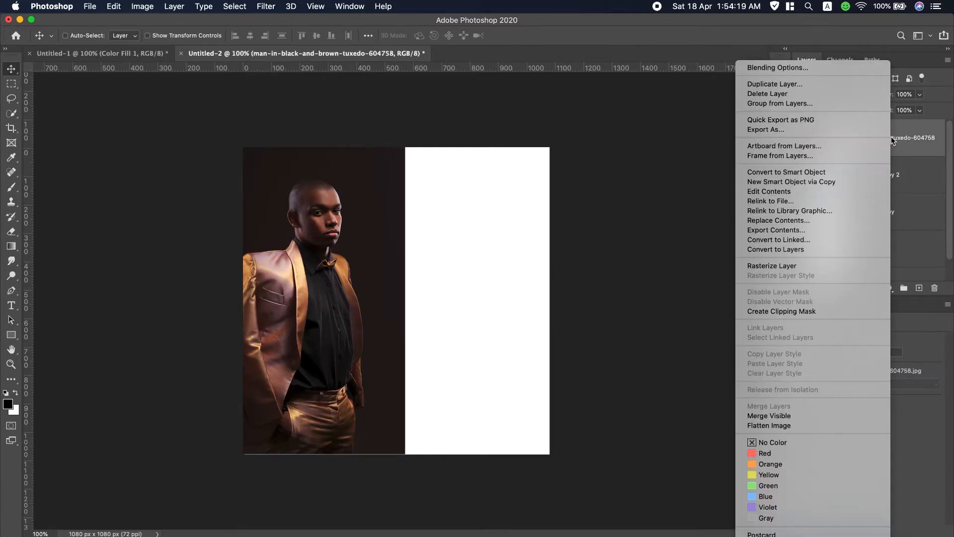
left_click(782, 311)
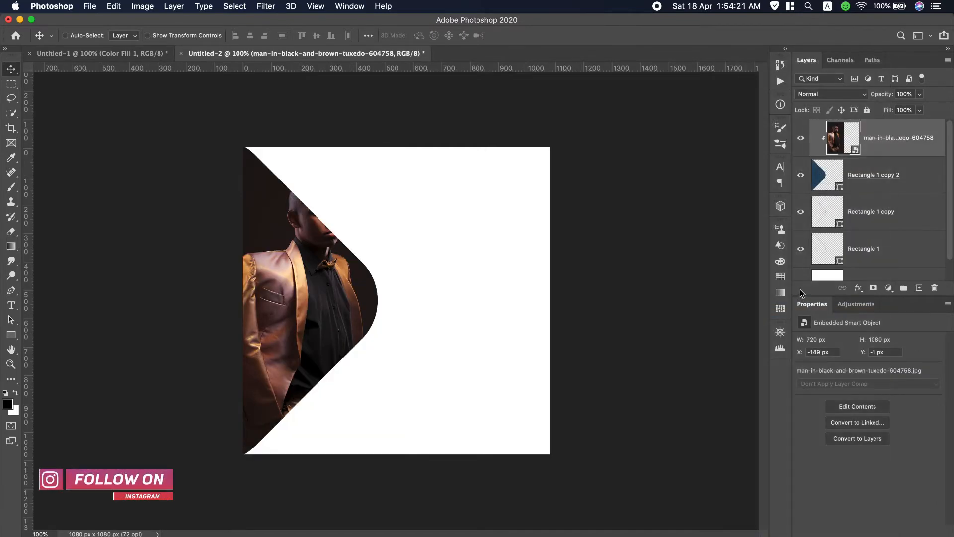
Step: Scale the clipped photo to about 54% and position the man's head and shoulders inside the rounded shape, filling it completely
left_click_drag(311, 302, 302, 294)
key("ctrl+t")
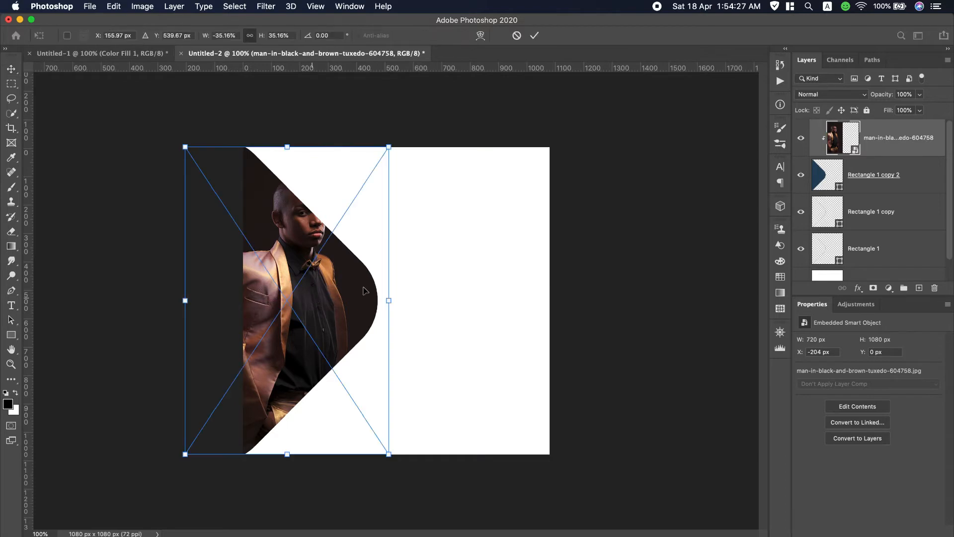
left_click_drag(387, 453, 356, 396)
left_click_drag(314, 310, 323, 334)
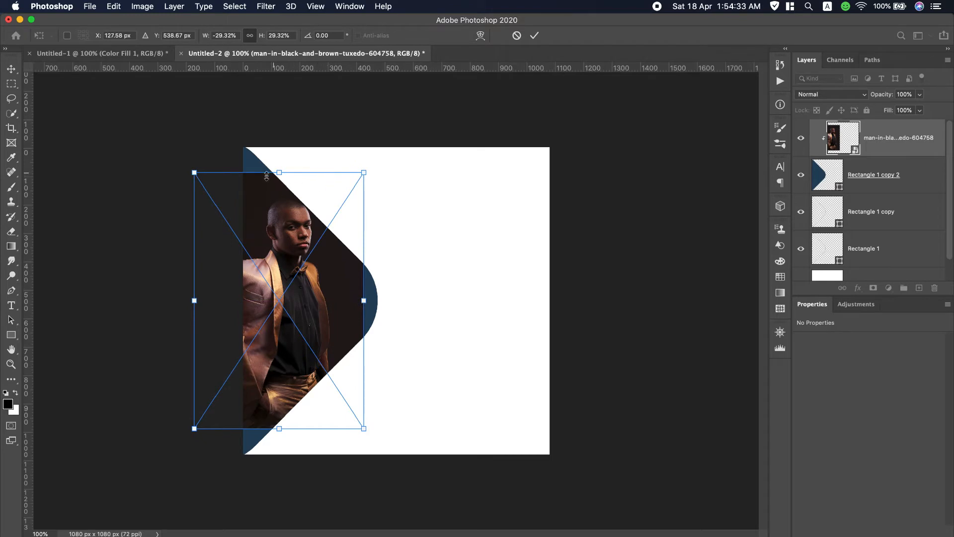
left_click_drag(280, 218, 276, 254)
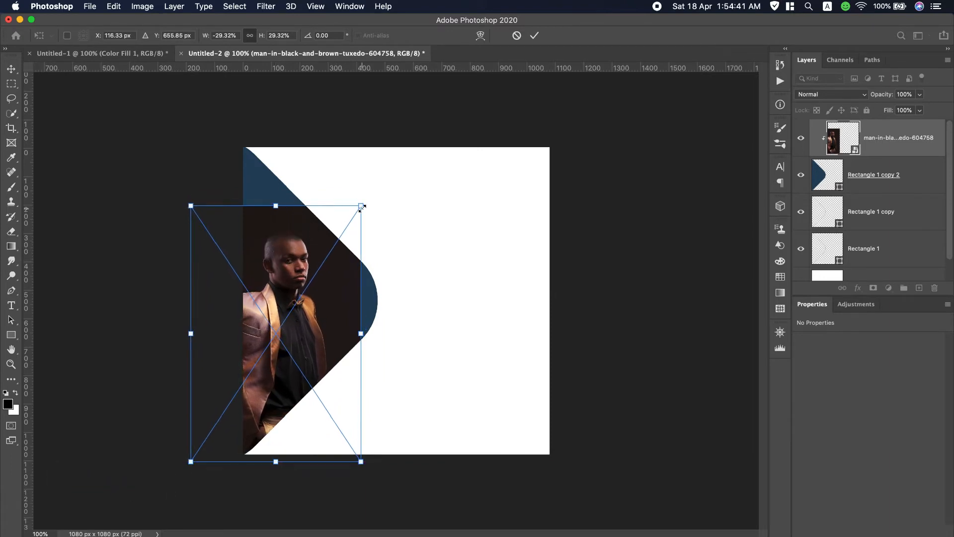
left_click_drag(362, 206, 399, 147)
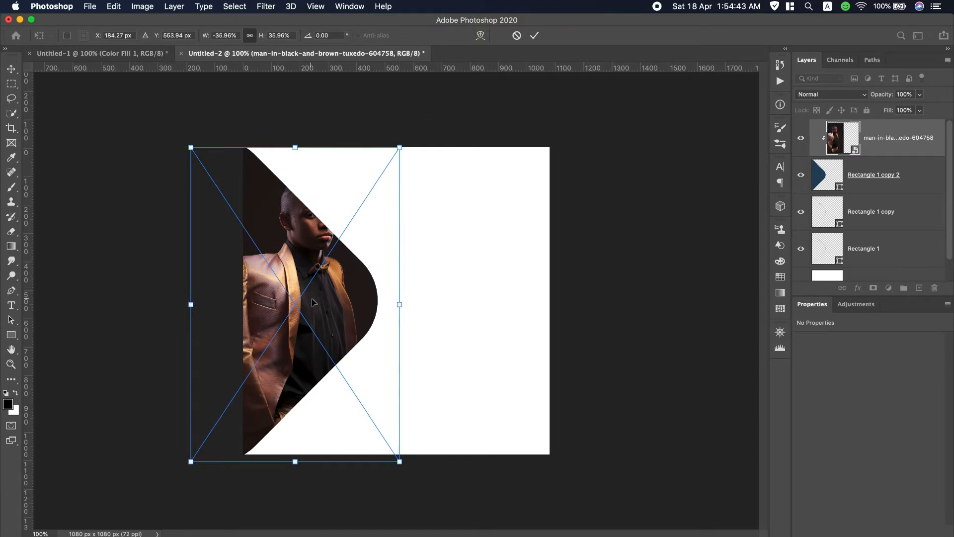
left_click_drag(312, 302, 292, 339)
left_click_drag(370, 182, 408, 126)
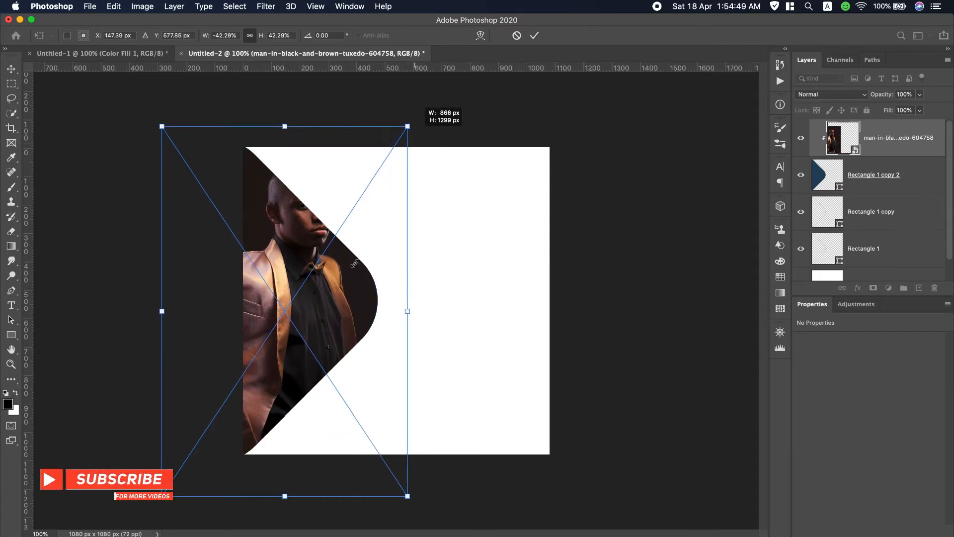
left_click_drag(353, 263, 337, 322)
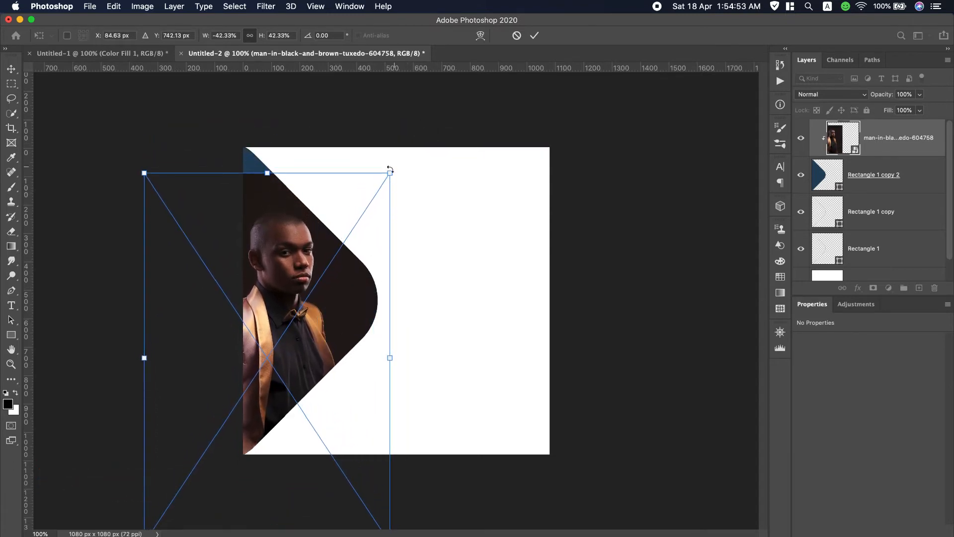
left_click_drag(390, 169, 428, 135)
left_click_drag(341, 305, 330, 322)
left_click_drag(409, 145, 449, 90)
left_click_drag(345, 303, 325, 359)
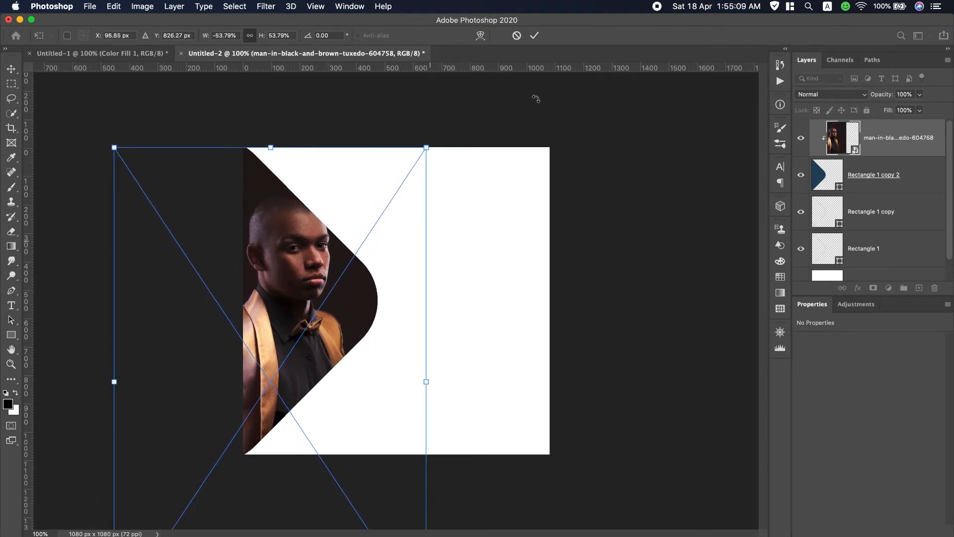
left_click(532, 37)
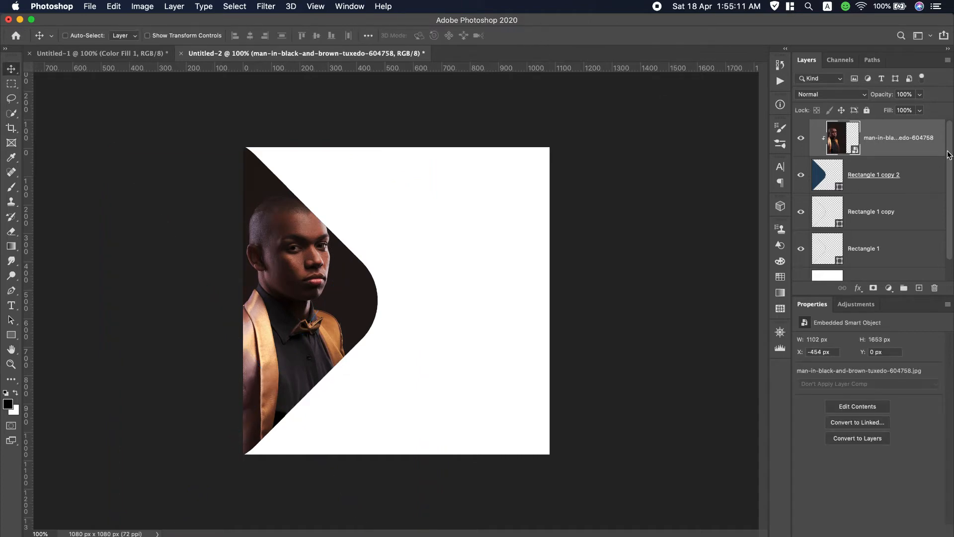
Step: Add a Solid Color fill layer in dark navy blue above the photo layer
left_click(889, 287)
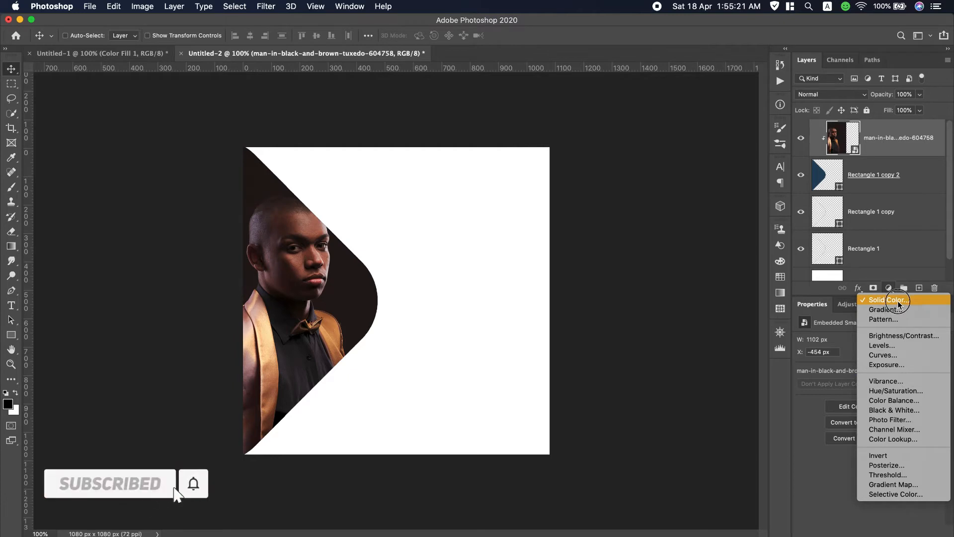
left_click(889, 299)
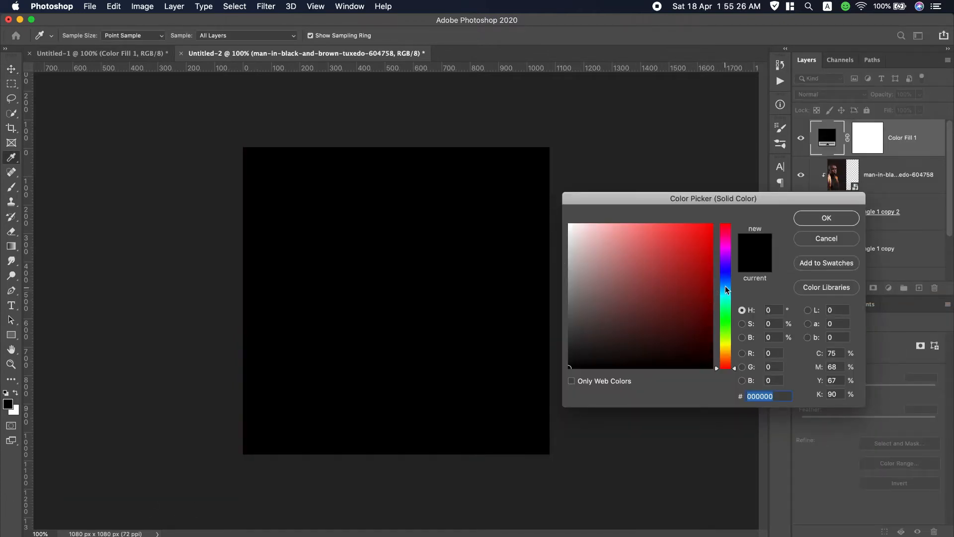
left_click_drag(725, 289, 701, 309)
left_click(848, 218)
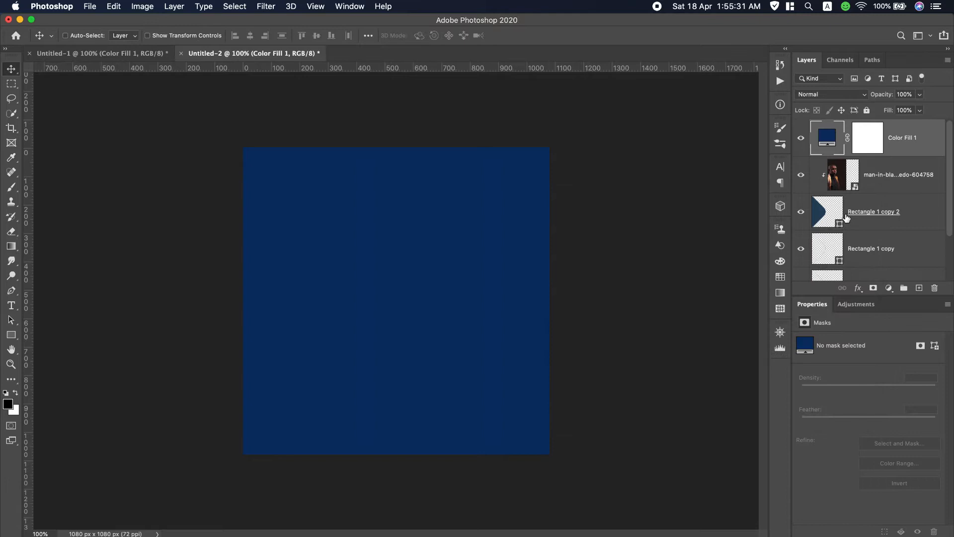
Step: Clip the Color Fill 1 layer to the photo shape and set its blend mode to Hue
right_click(894, 136)
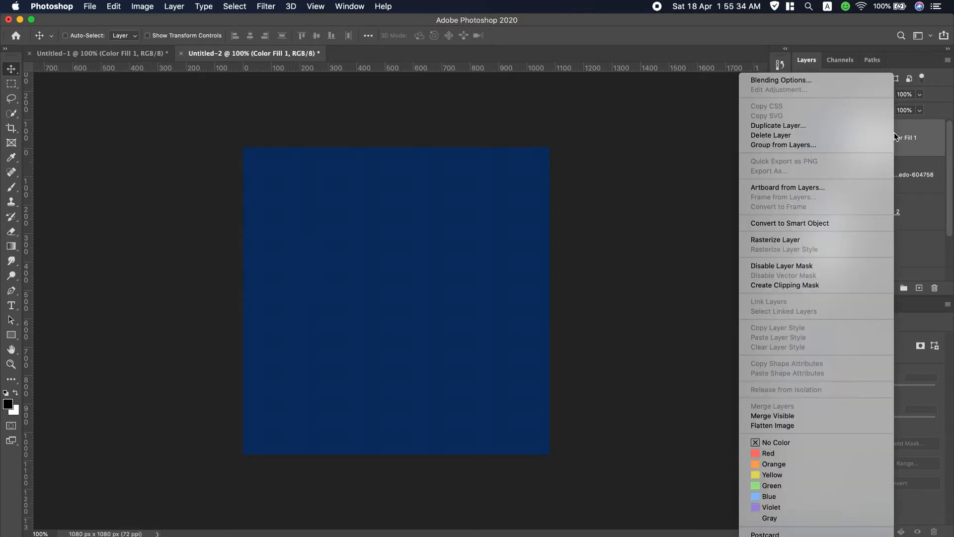
left_click(795, 284)
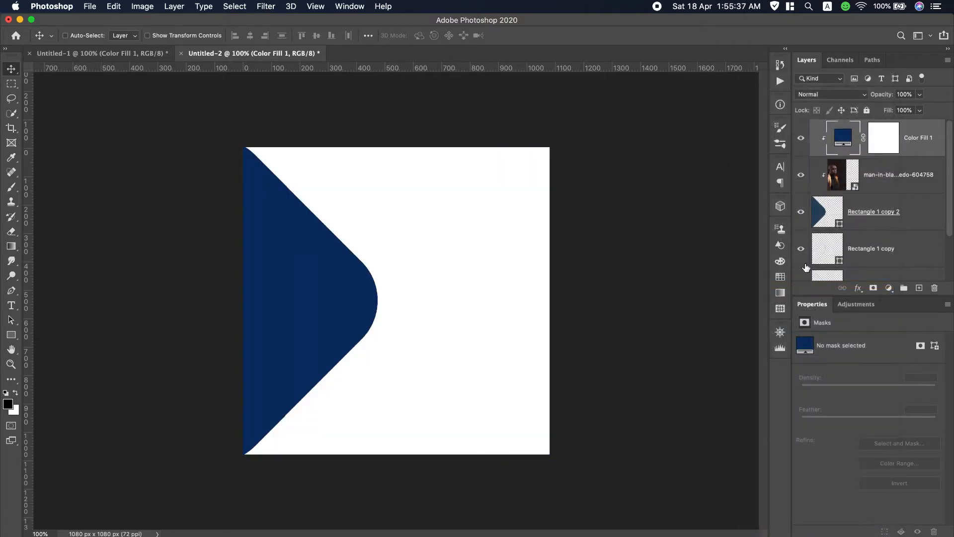
left_click(835, 95)
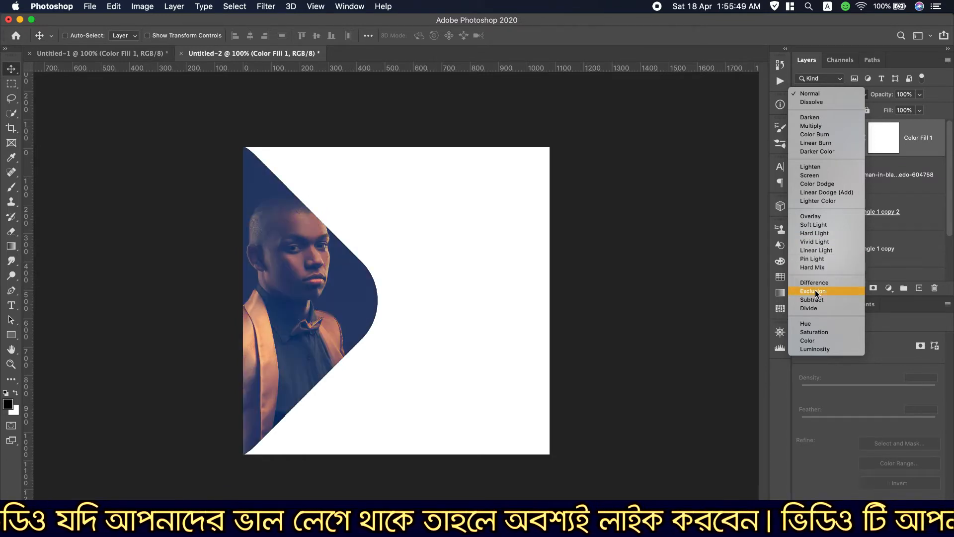
left_click(810, 323)
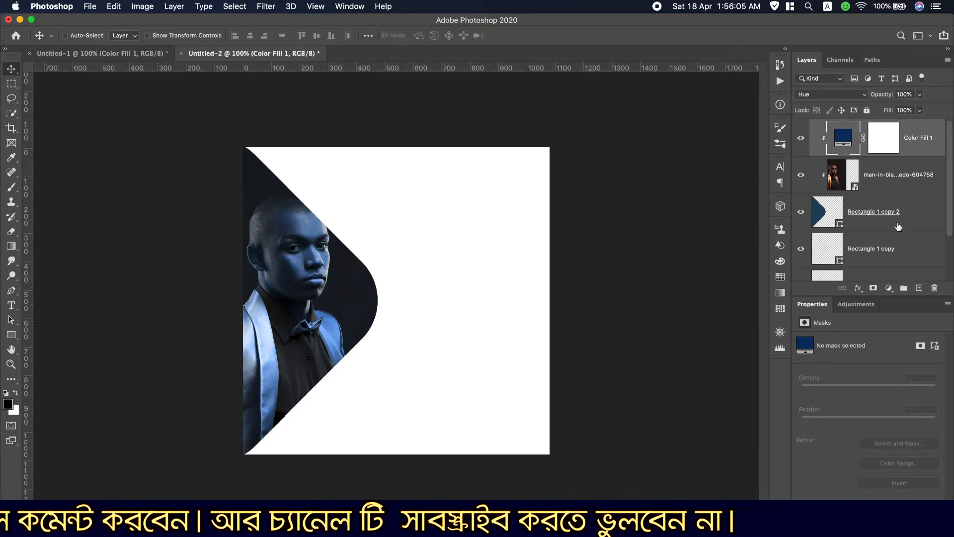
Step: Duplicate the Rectangle 1 copy layer
left_click(907, 249)
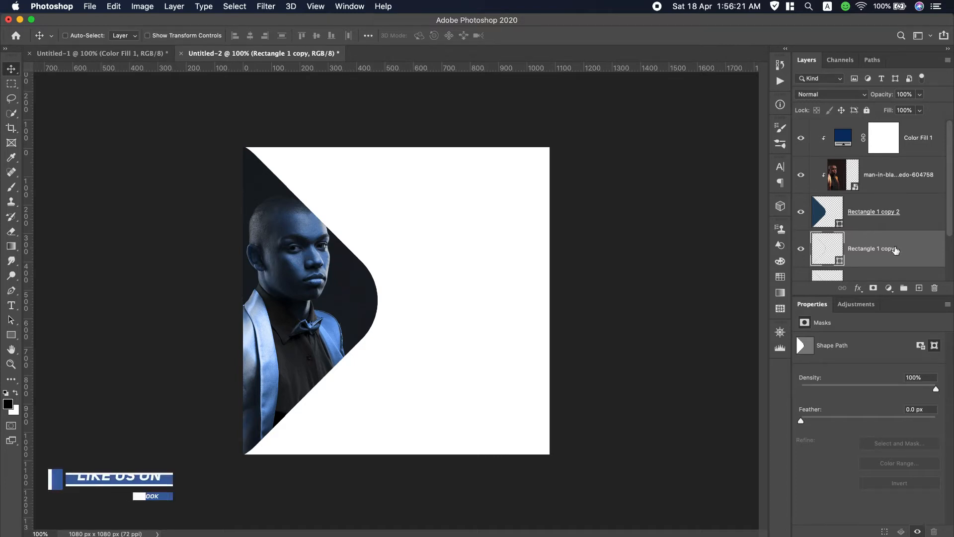
left_click_drag(896, 250, 918, 289)
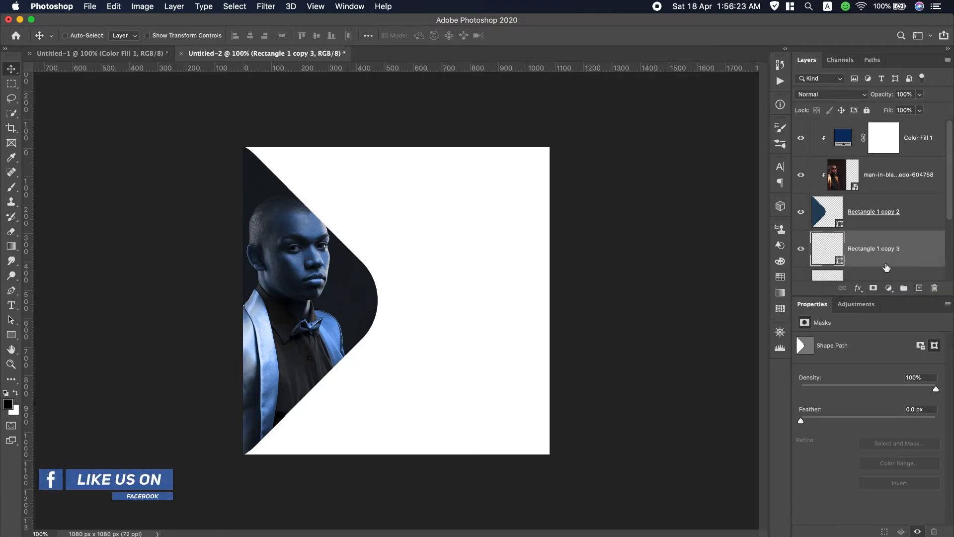
Step: Move the Rectangle 1 copy 3 layer to the top of the layer stack and release it from the clipping mask
left_click_drag(875, 251, 872, 204)
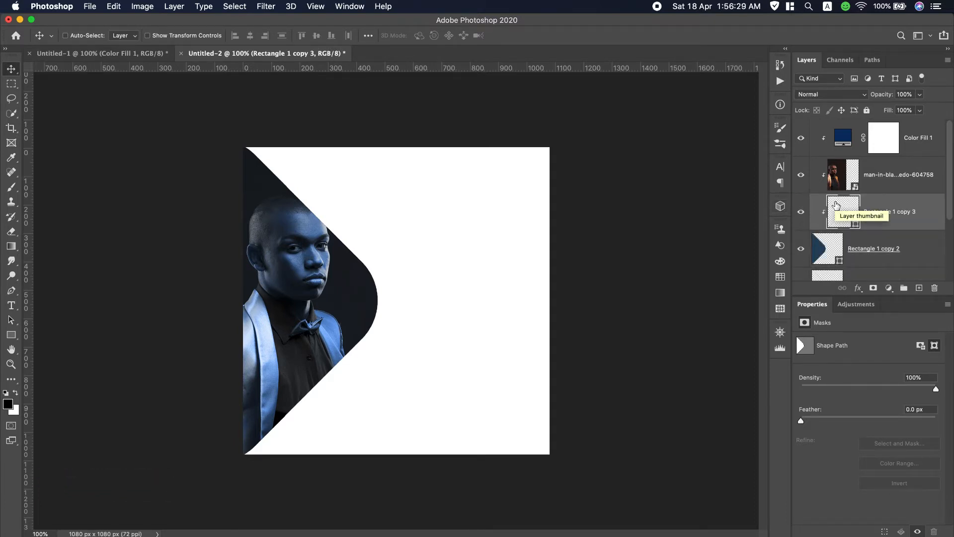
left_click_drag(870, 209, 874, 120)
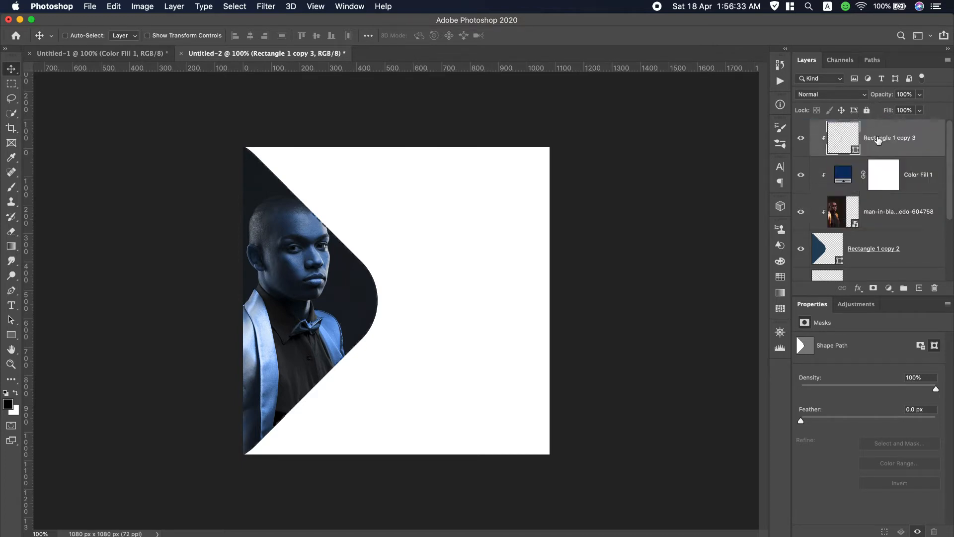
right_click(878, 140)
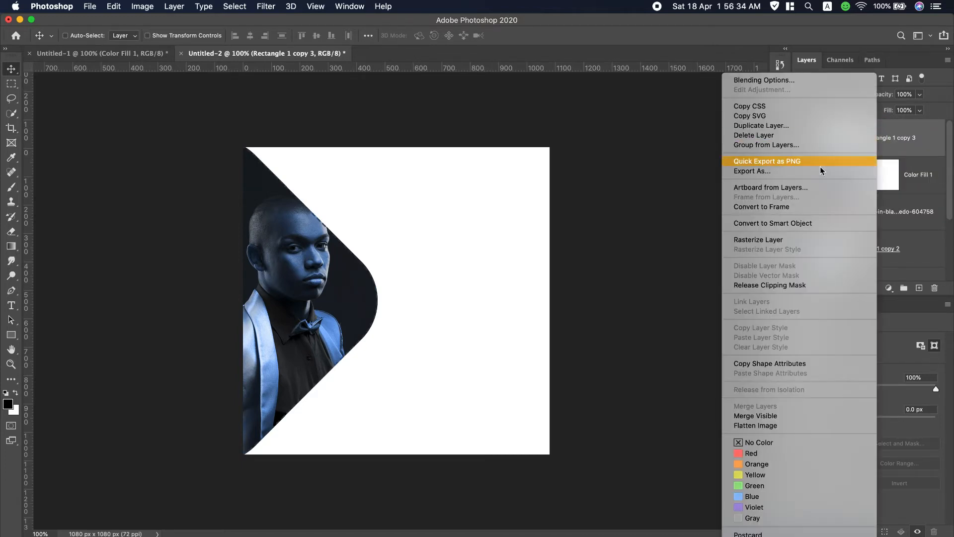
left_click(764, 285)
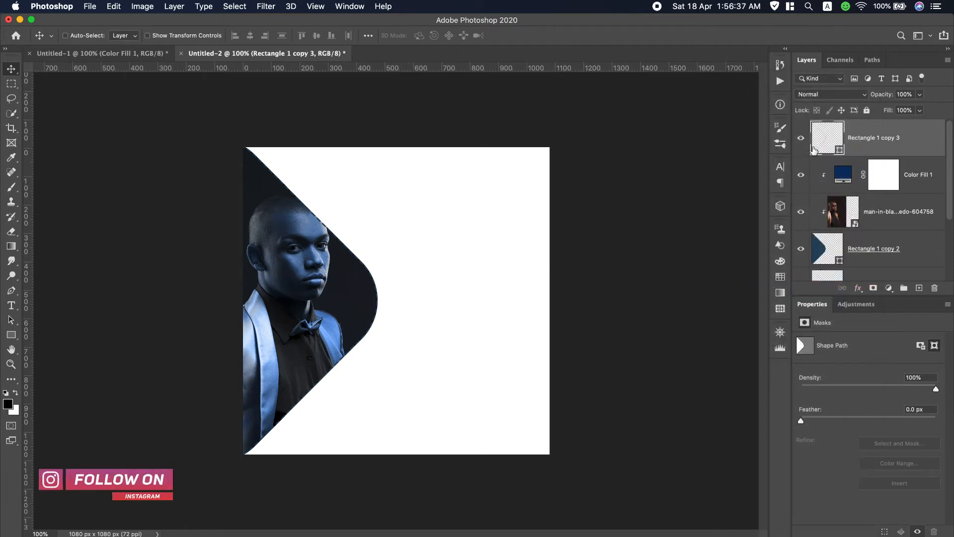
Step: Set the Rectangle 1 copy 3 shape's colour to a bright, saturated blue with a hue of 205°
double_click(814, 149)
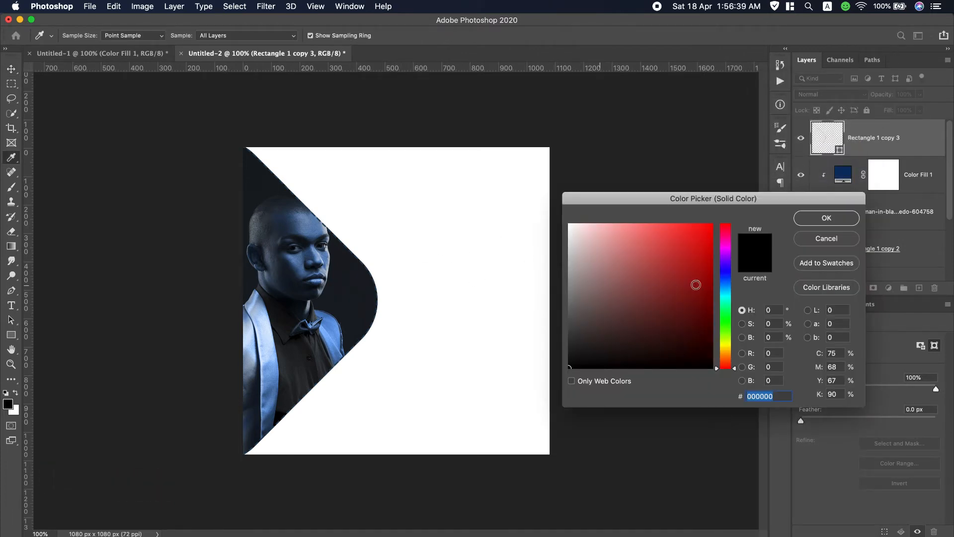
left_click(726, 286)
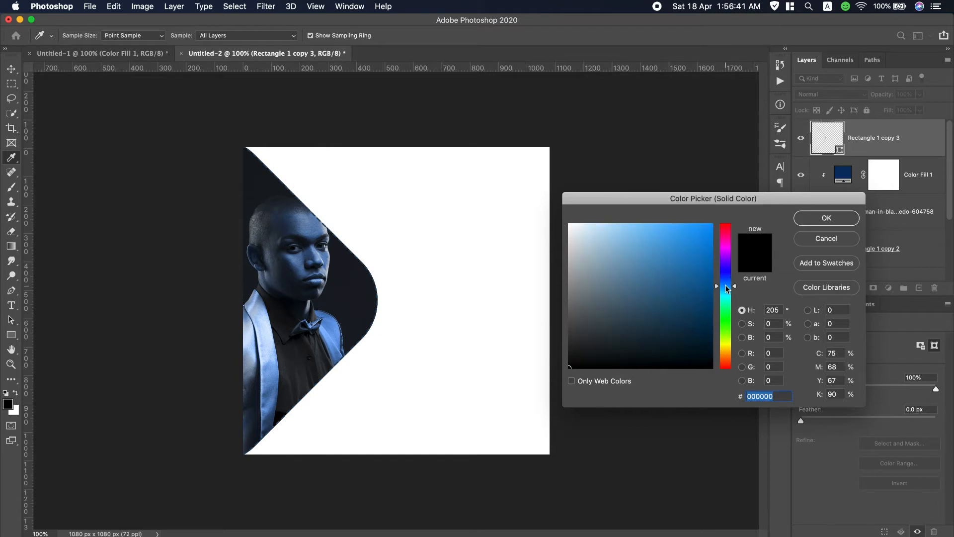
left_click(697, 304)
left_click_drag(696, 296, 700, 281)
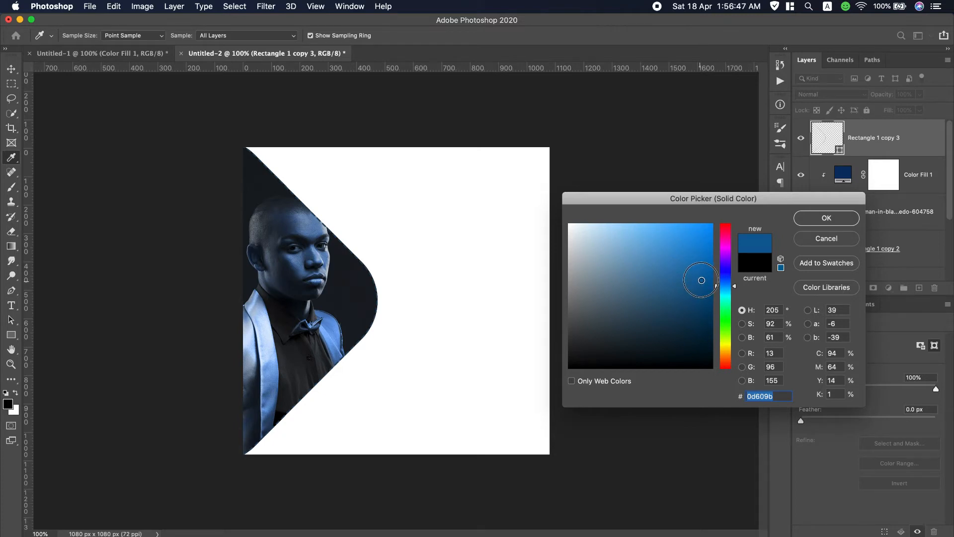
mouse_move(701, 280)
left_mouse_down()
mouse_move(710, 235)
mouse_move(702, 198)
left_mouse_up()
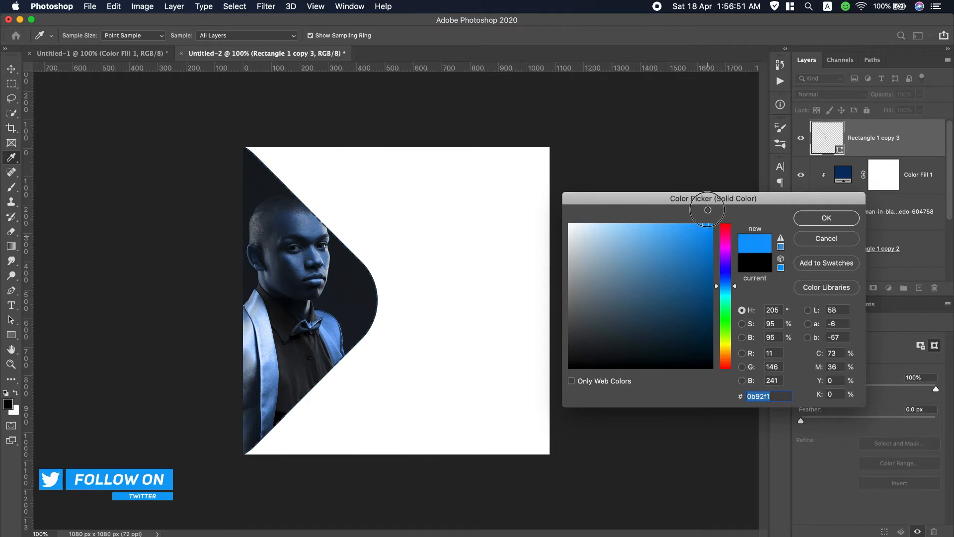
left_click(840, 220)
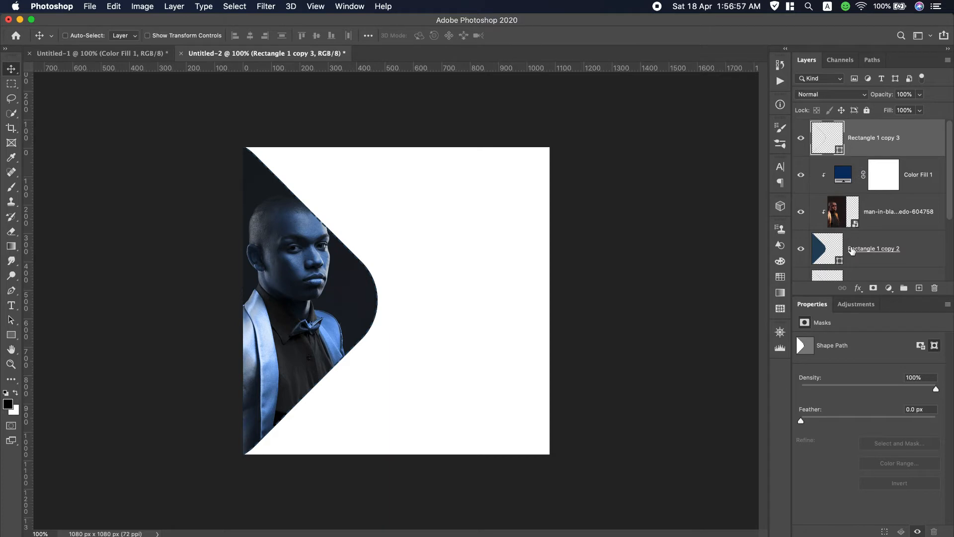
Step: Remove the stroke from the Rectangle 1 copy shape and fill it with the recently used dark slate blue
scroll(880, 251, "down", 1)
scroll(888, 254, "down", 1)
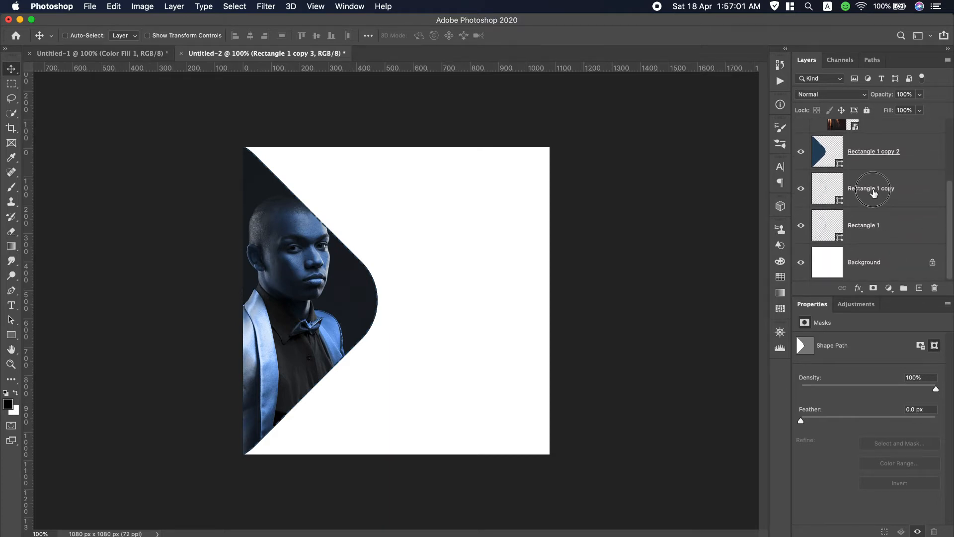
left_click(873, 193)
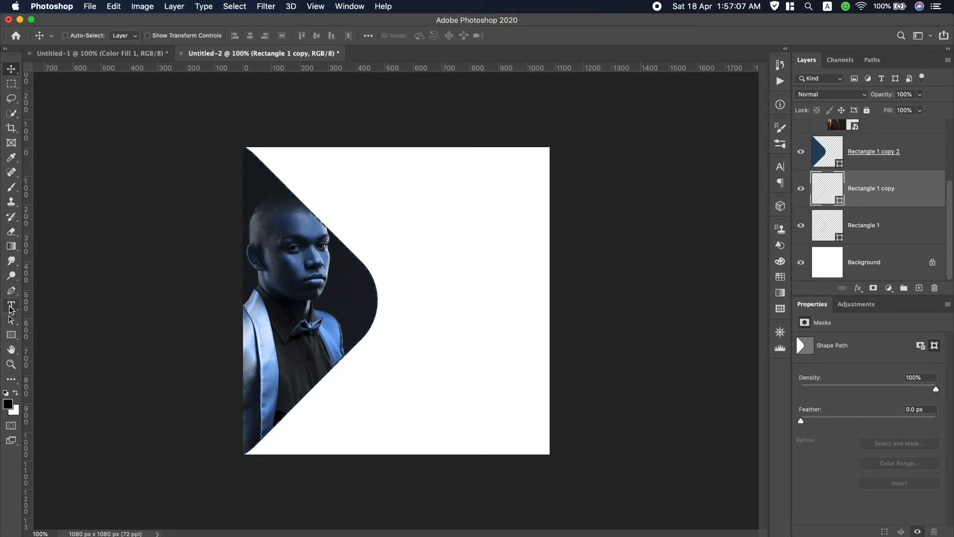
left_click(11, 334)
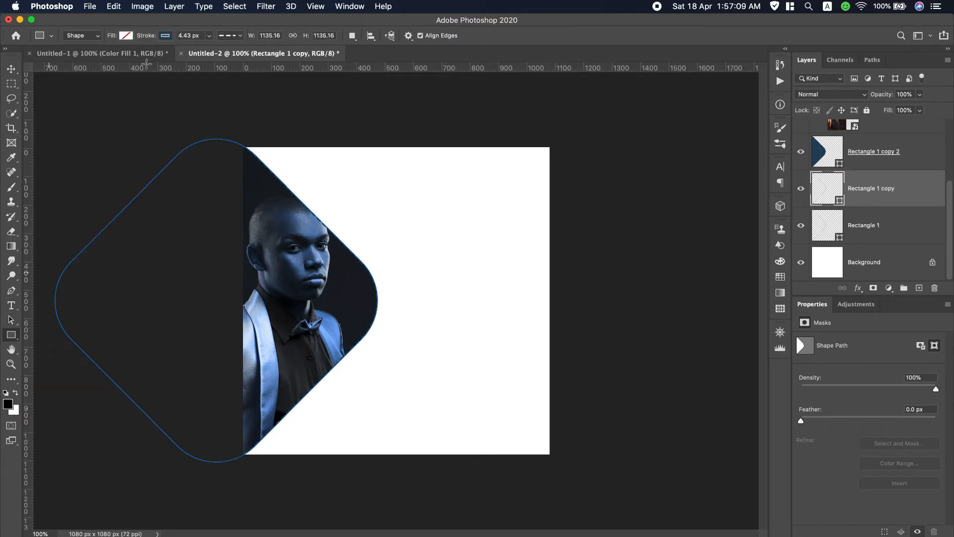
left_click(166, 36)
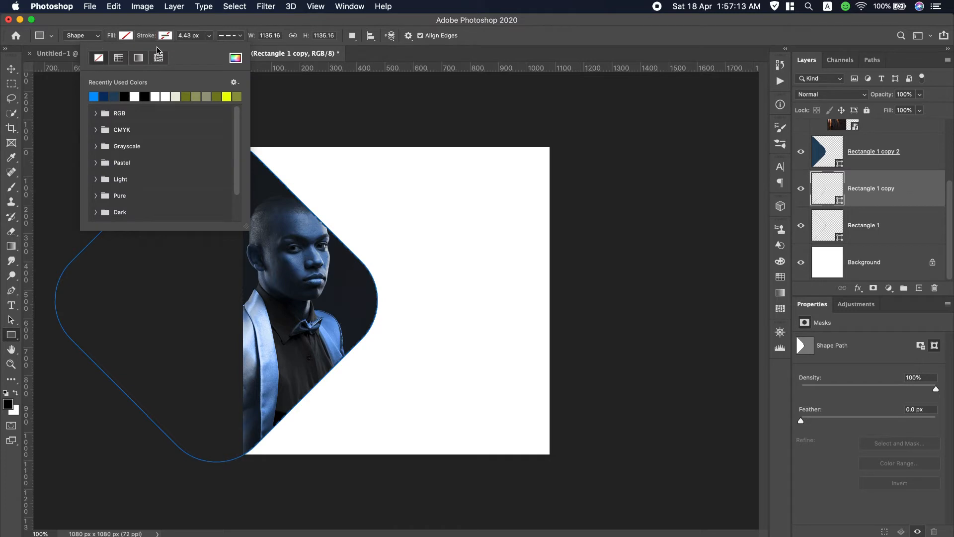
left_click(127, 36)
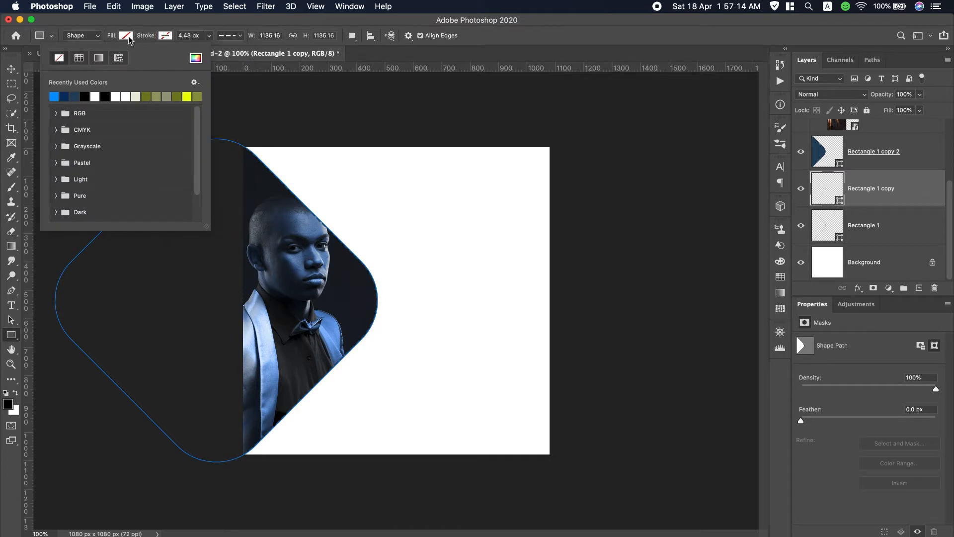
left_click(76, 96)
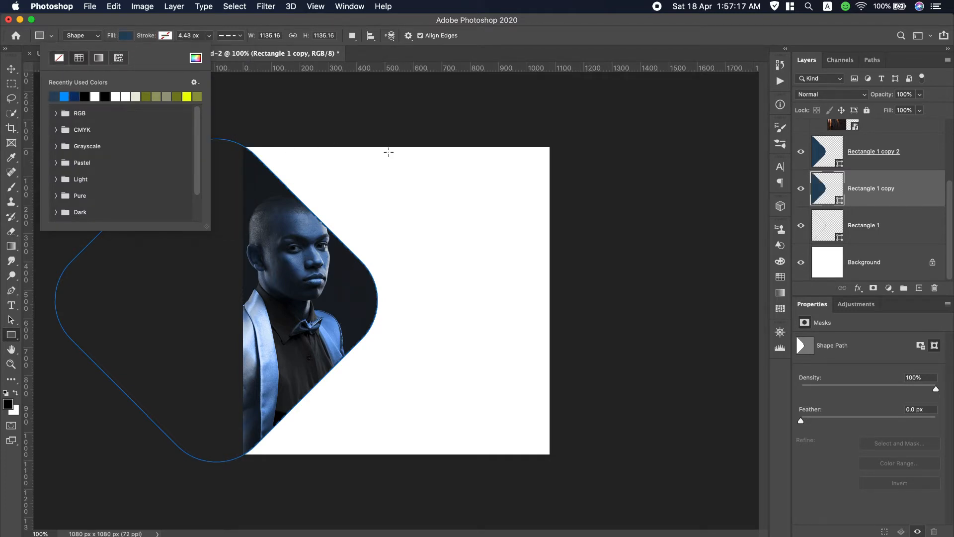
Step: Offset the Rectangle 1 copy shape and the dashed Rectangle 1 outline slightly down and right from behind the photo shape
left_click(11, 69)
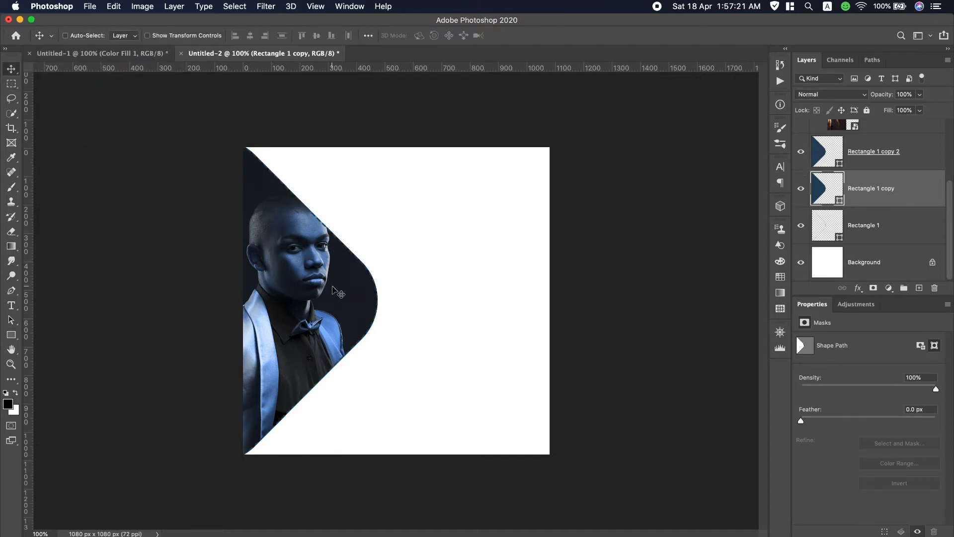
left_click_drag(335, 288, 340, 296)
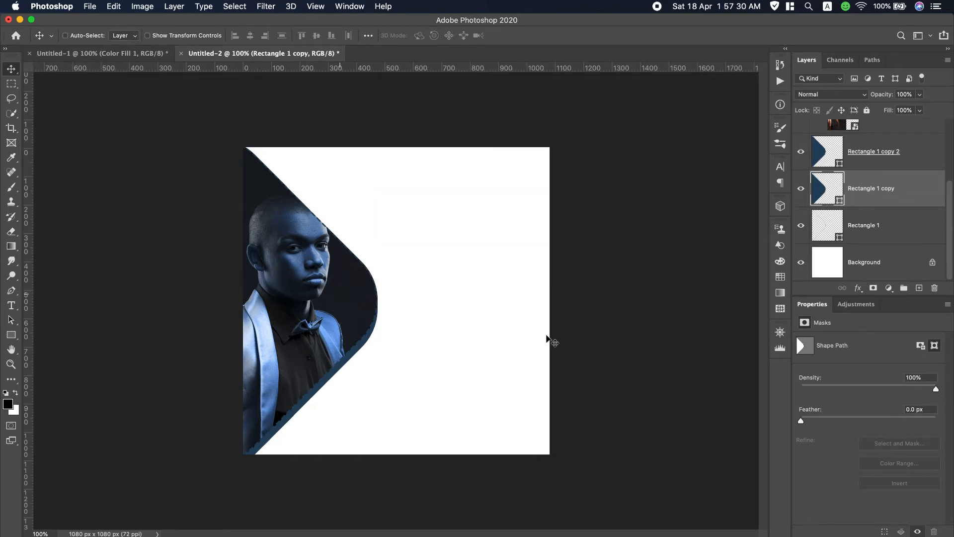
left_click(887, 231)
left_click_drag(331, 309, 339, 319)
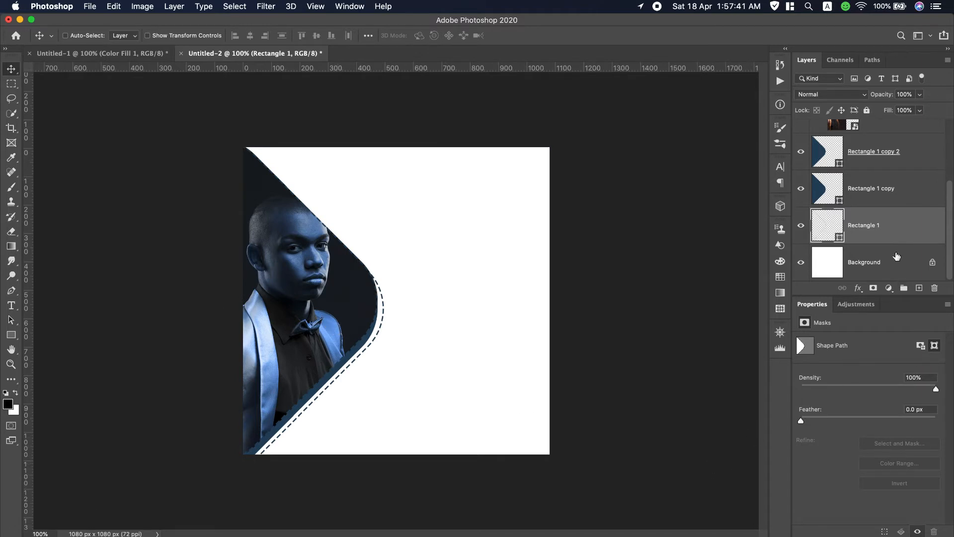
Step: Place the abstract diagonal line background image from the Desktop as an embedded object directly above the Background layer
left_click(872, 277)
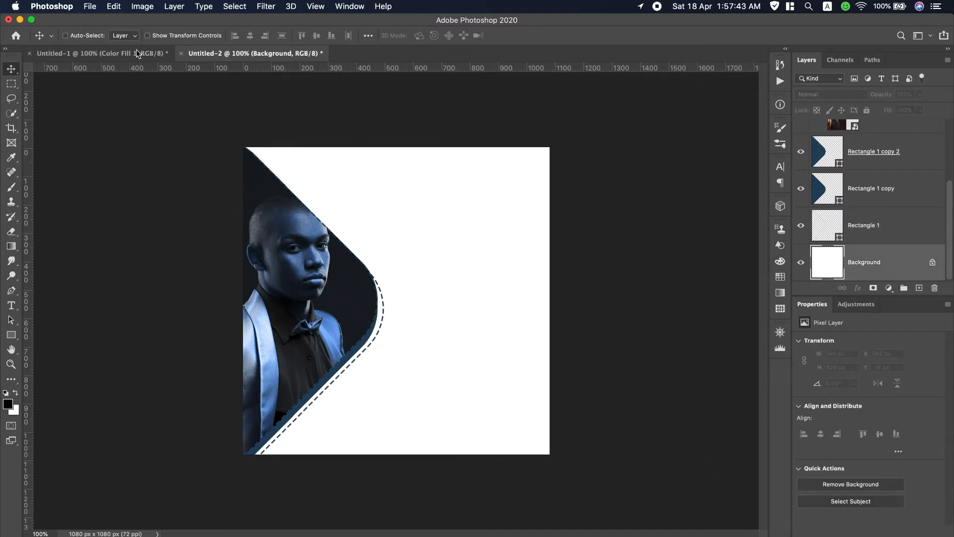
left_click(92, 7)
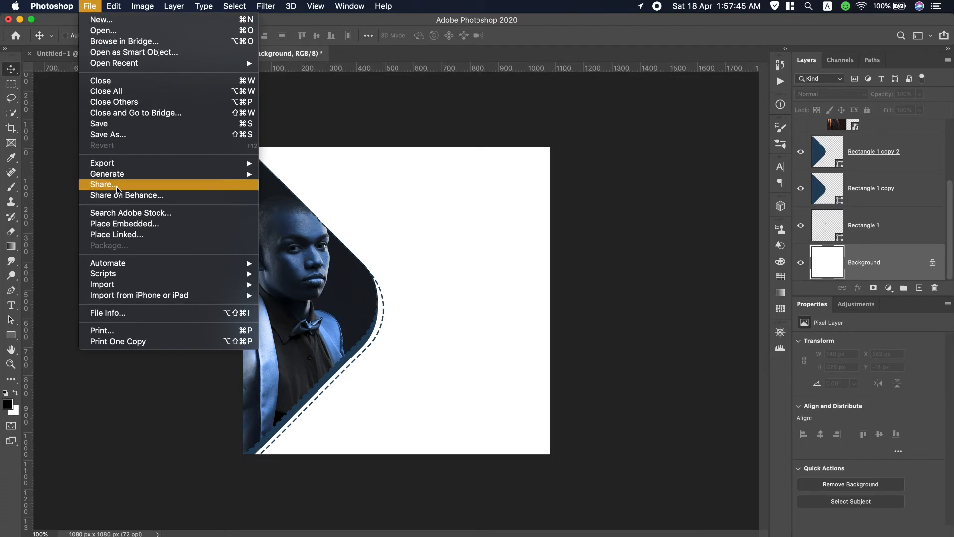
left_click(162, 225)
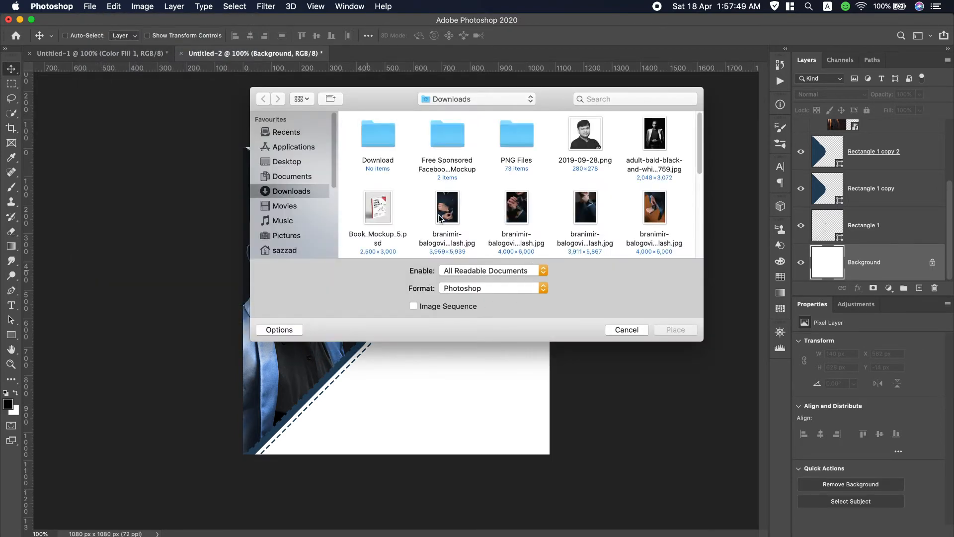
scroll(439, 219, "down", 5)
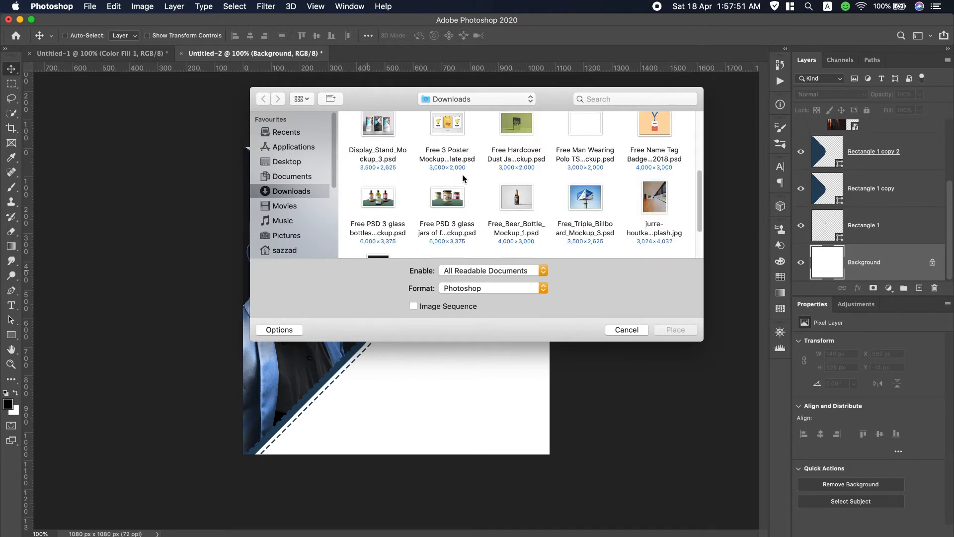
scroll(552, 218, "down", 2)
scroll(551, 217, "up", 4)
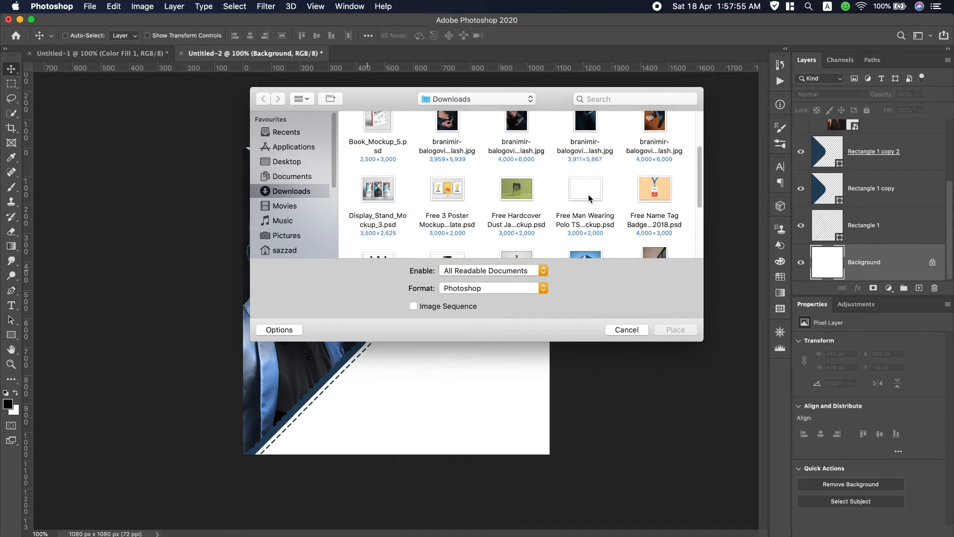
scroll(597, 194, "up", 1)
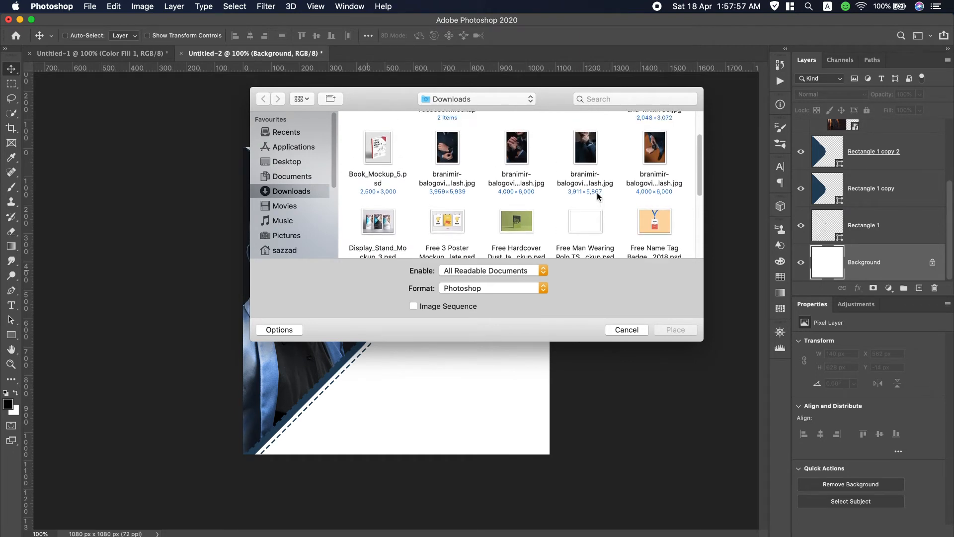
scroll(598, 195, "up", 2)
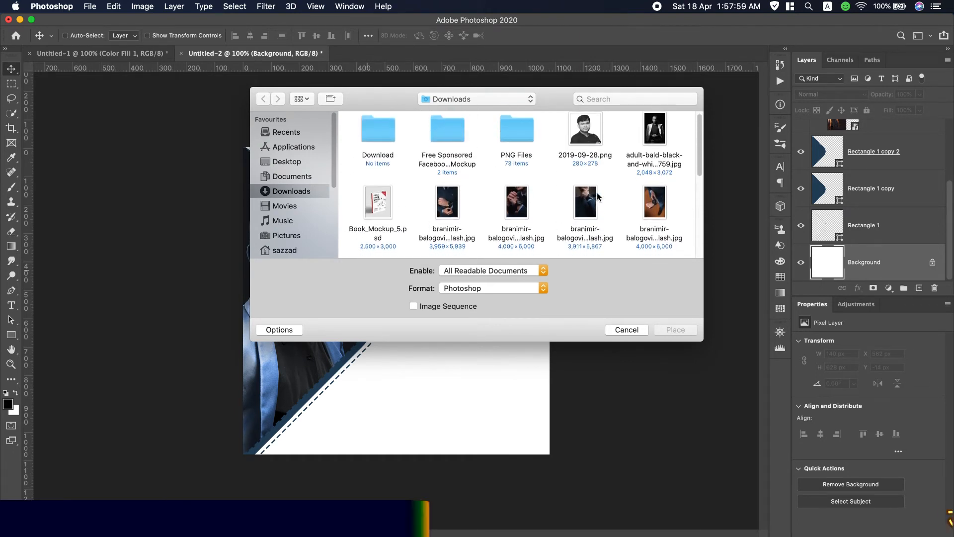
scroll(597, 195, "down", 1)
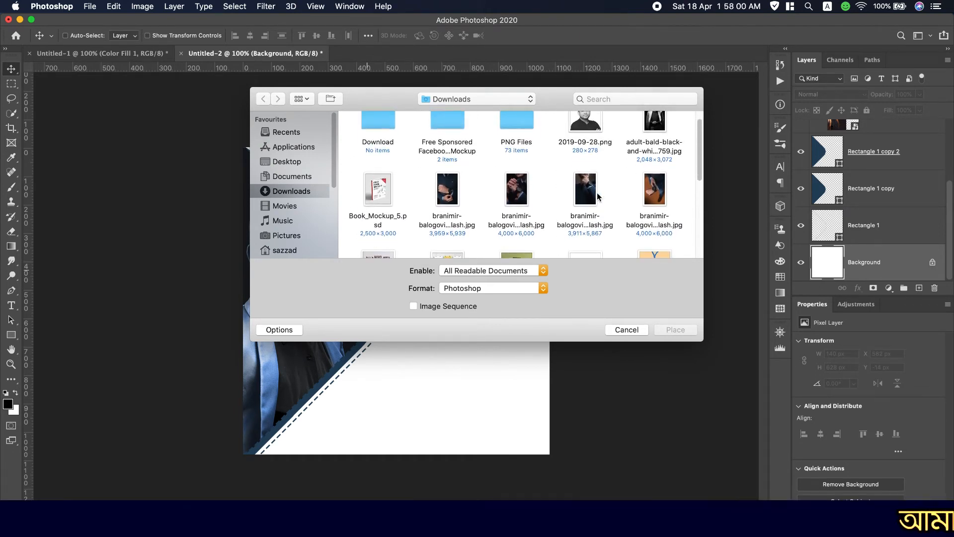
left_click(307, 163)
double_click(586, 142)
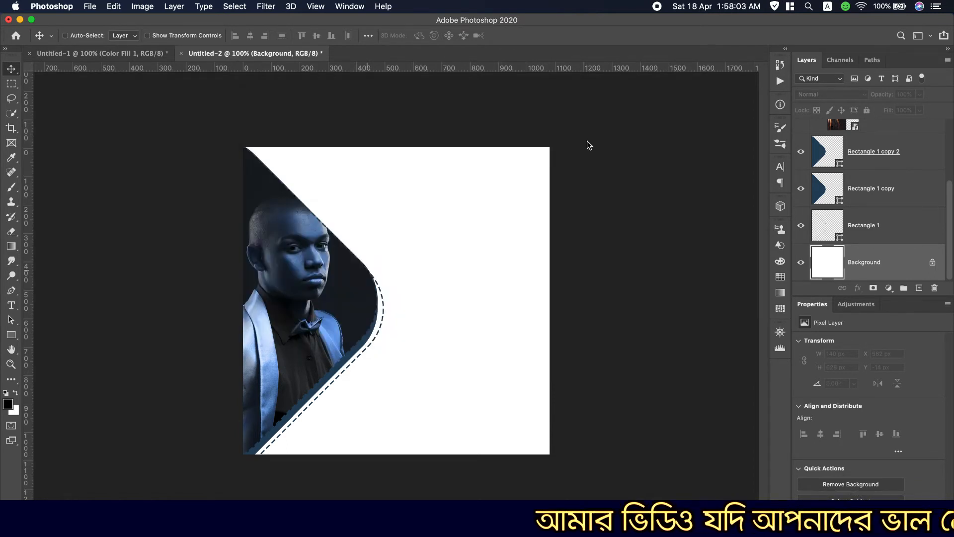
Step: Scale the placed line pattern to about 1213 × 1299 px so it covers the canvas, and set its fill to 7%
left_click_drag(440, 253, 571, 113)
left_click_drag(354, 348, 250, 503)
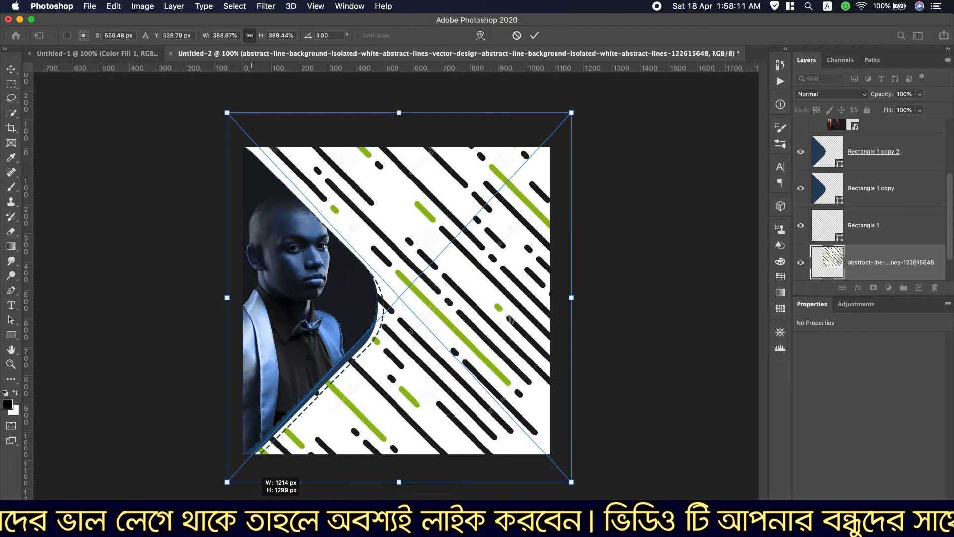
left_click(534, 36)
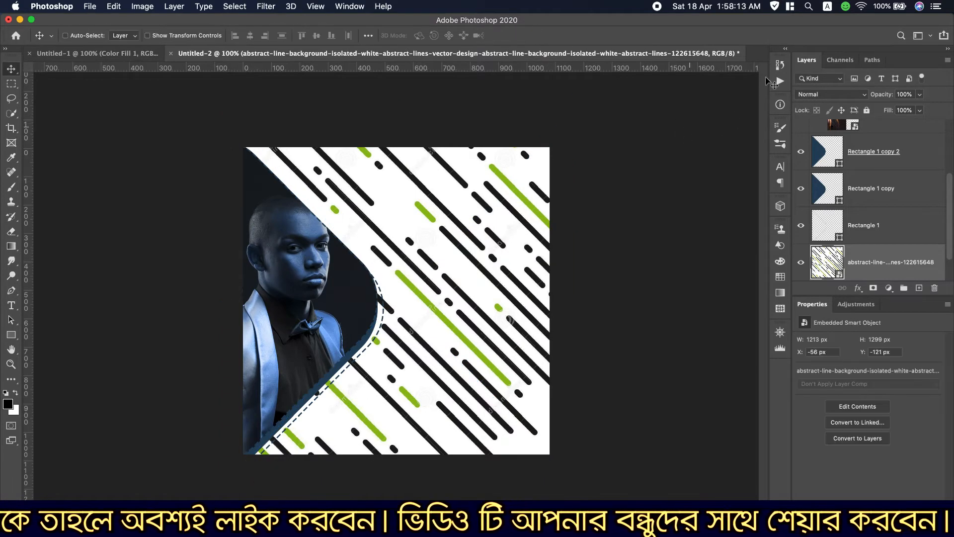
left_click_drag(887, 108, 835, 118)
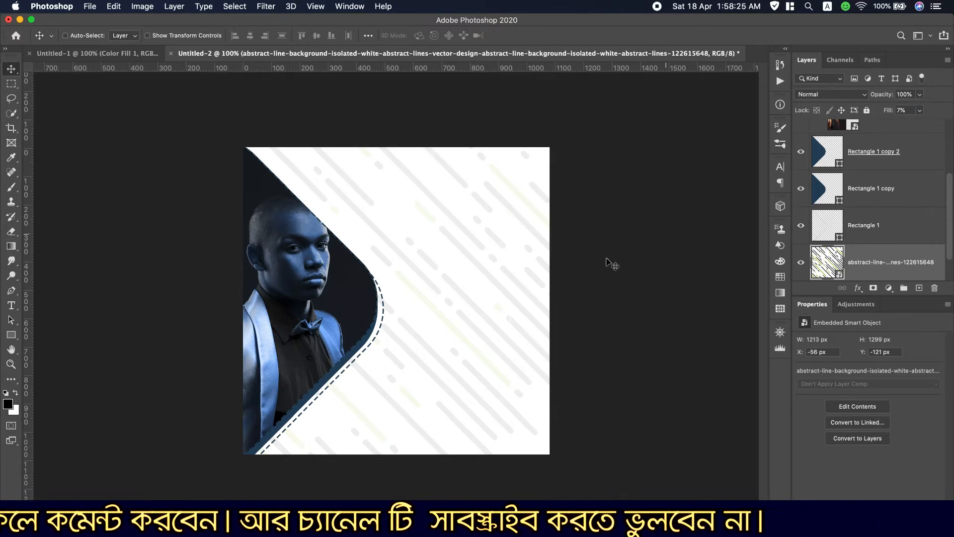
Step: Duplicate the Rectangle 1 copy layer and move the duplicate to the top of the layer stack
left_click(900, 198)
left_click_drag(900, 197, 924, 290)
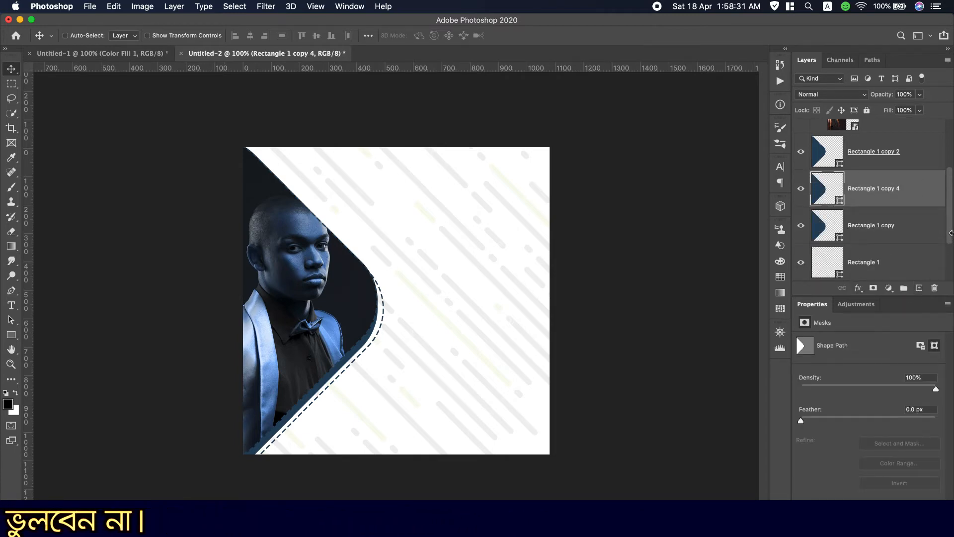
scroll(947, 224, "up", 2)
left_click_drag(947, 214, 947, 184)
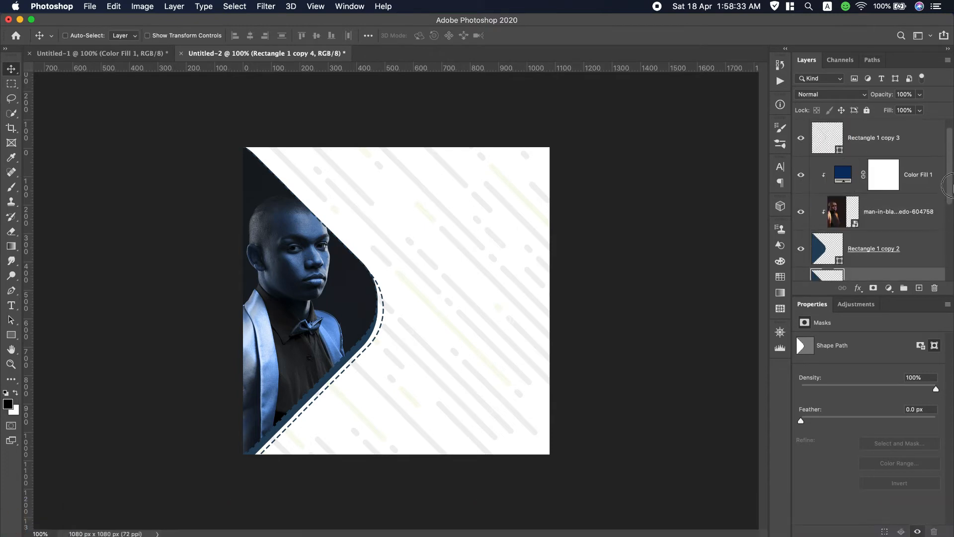
left_click_drag(901, 274, 896, 128)
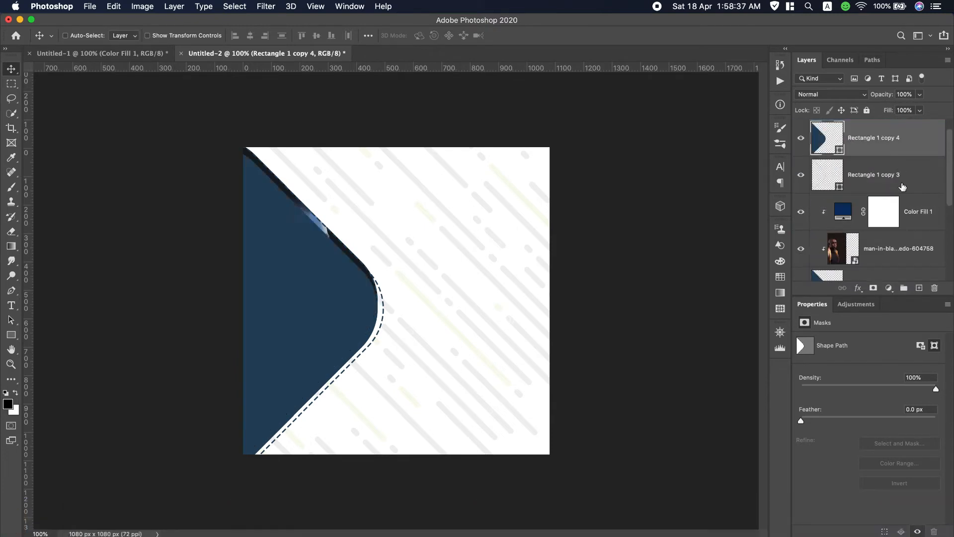
Step: Move the Rectangle 1 copy 4 shape to the canvas's upper-right corner, scale it proportionally to about 112%, and centre it on the top edge
left_click_drag(347, 271, 573, 153)
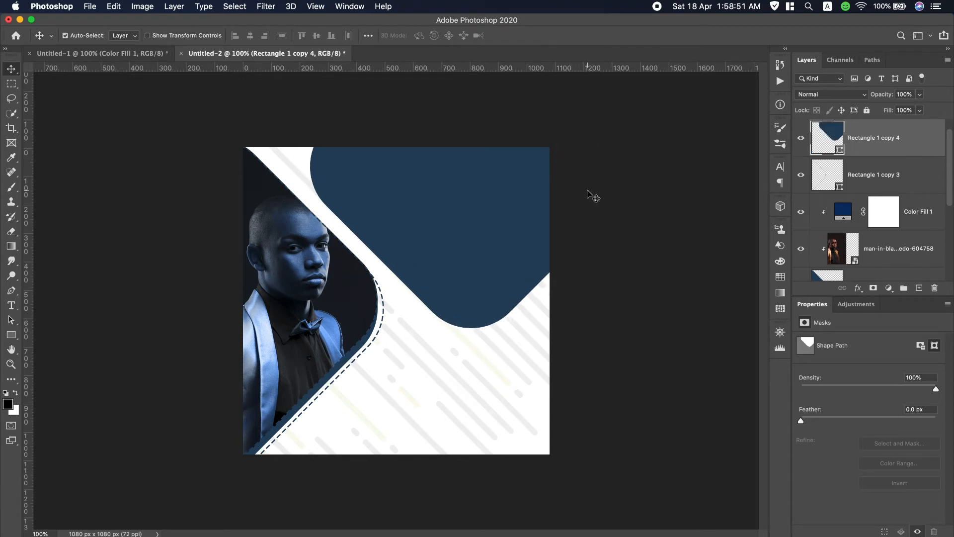
key("super+t")
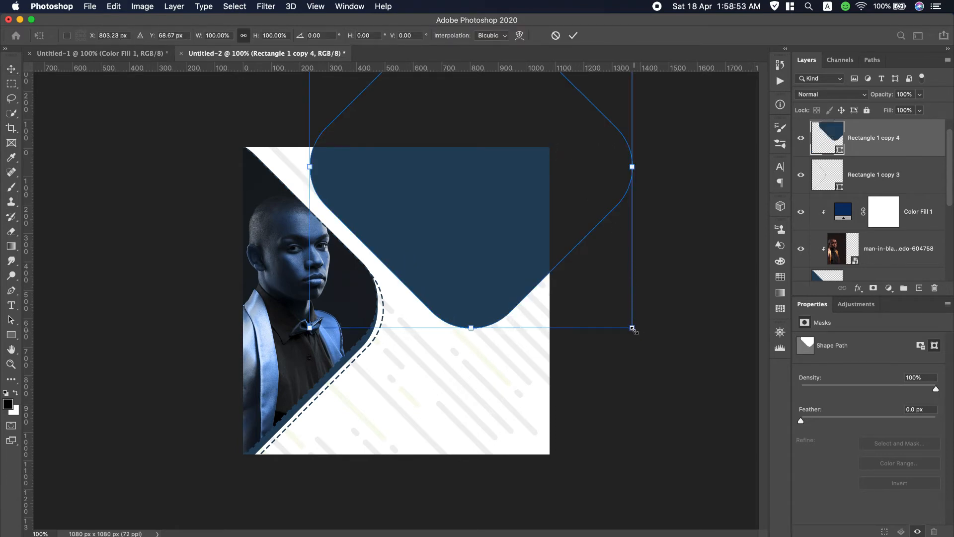
left_click_drag(633, 330, 655, 351)
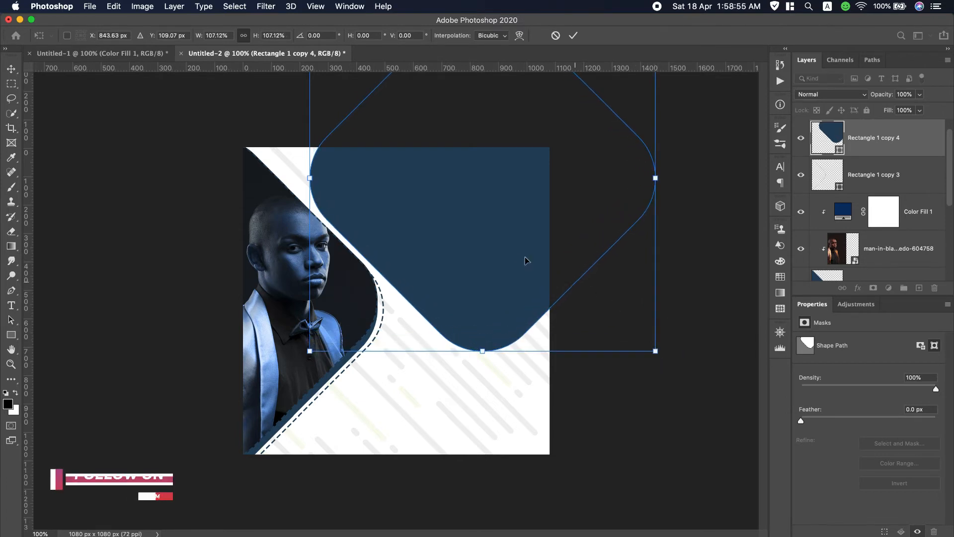
left_click_drag(513, 254, 500, 237)
left_click(295, 159)
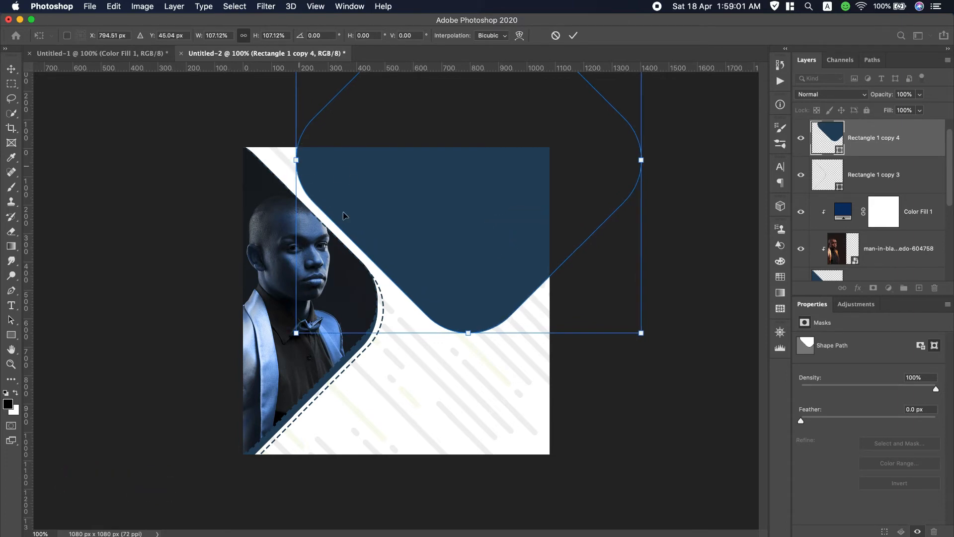
mouse_move(296, 334)
left_mouse_down()
mouse_move(271, 347)
mouse_move(287, 344)
left_mouse_up()
left_click(459, 239)
mouse_move(459, 239)
left_mouse_down()
mouse_move(457, 222)
mouse_move(448, 239)
mouse_move(458, 239)
left_mouse_up()
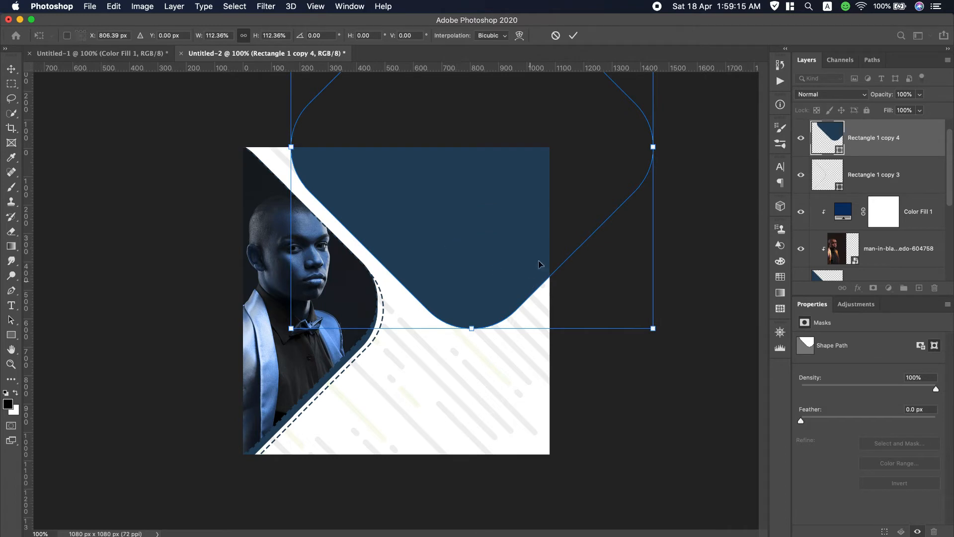
left_click(574, 36)
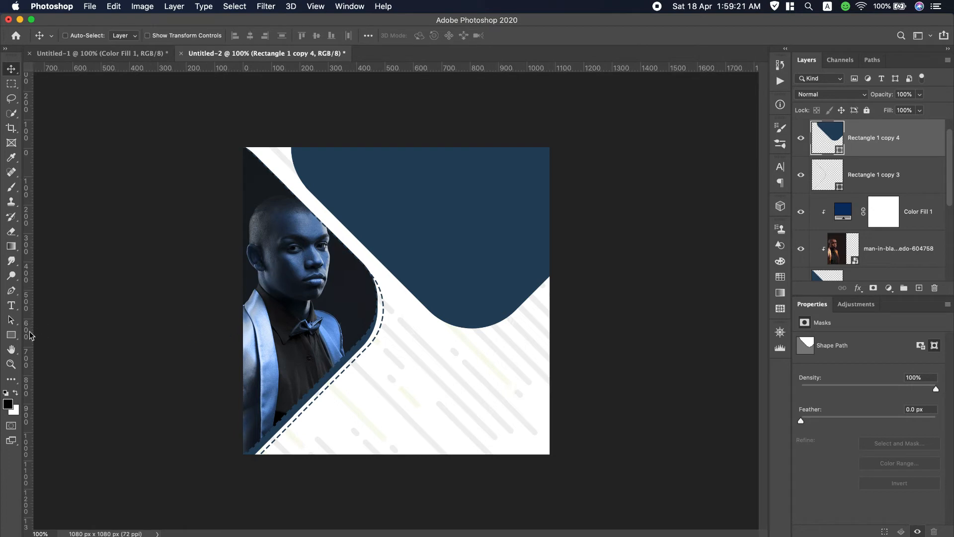
Step: Place guides at about 1003 px across and 73 px down, and draw a white 381 × 79 px rectangle from their intersection
left_click_drag(30, 335, 527, 343)
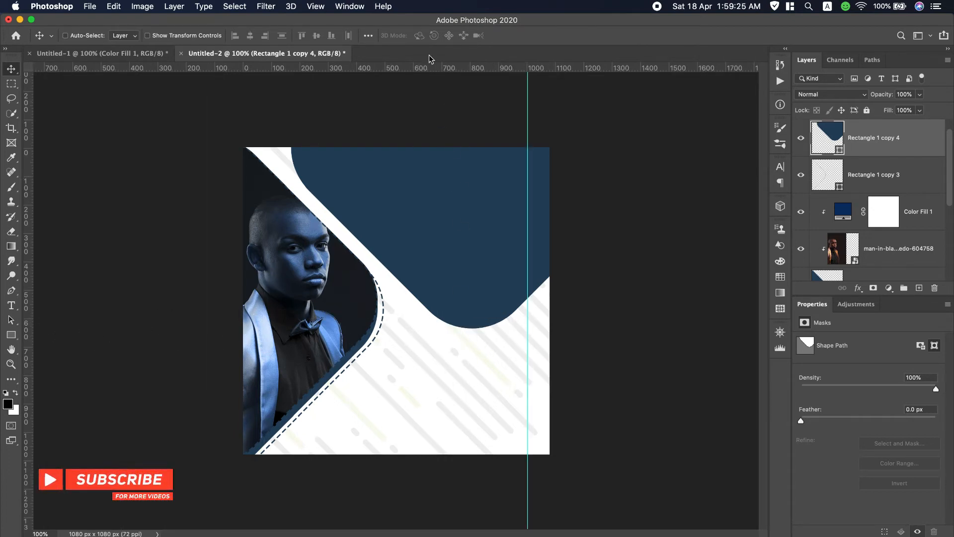
left_click_drag(424, 69, 419, 168)
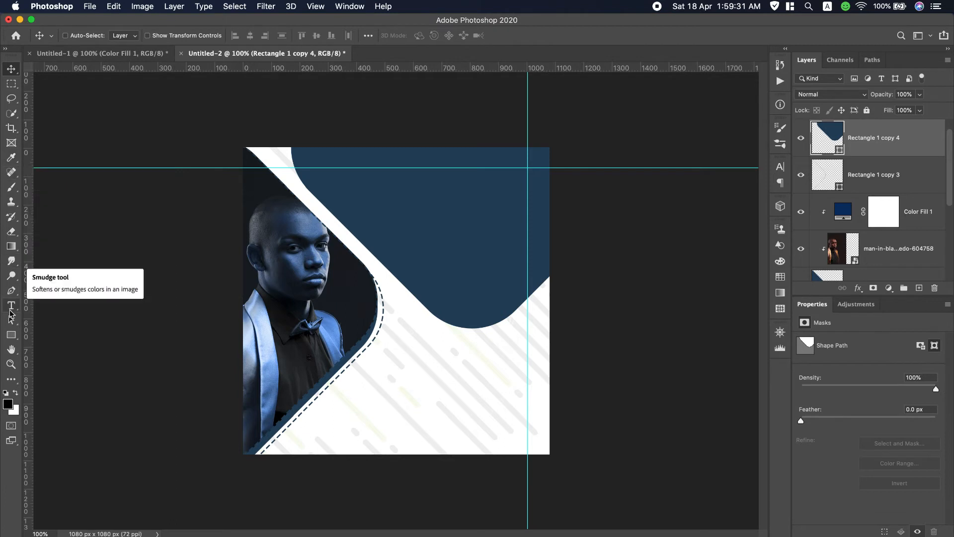
left_click(11, 335)
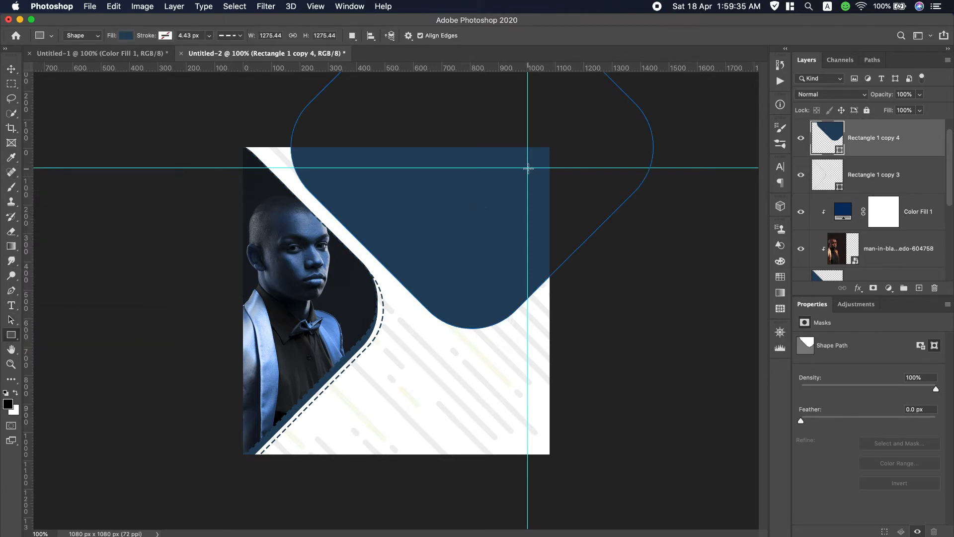
left_click_drag(528, 167, 420, 191)
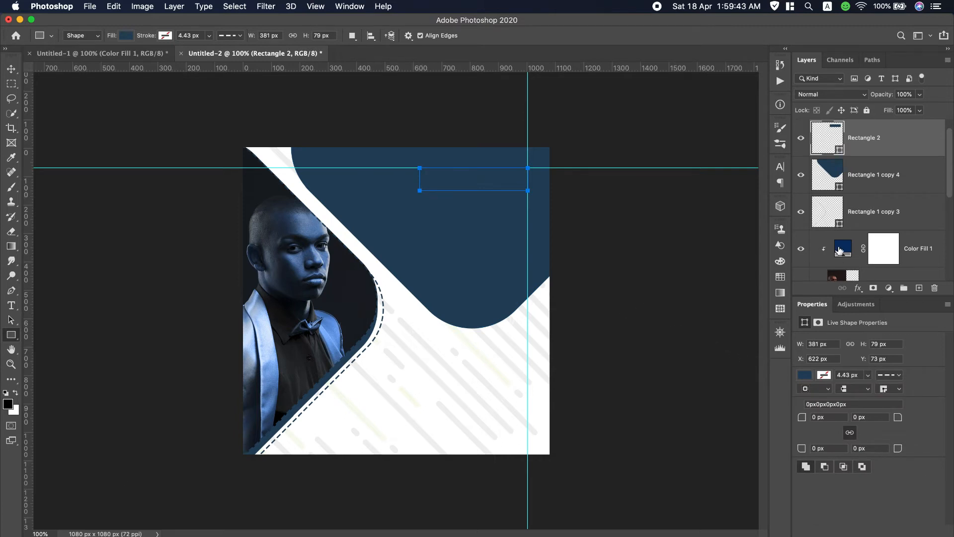
left_click(805, 375)
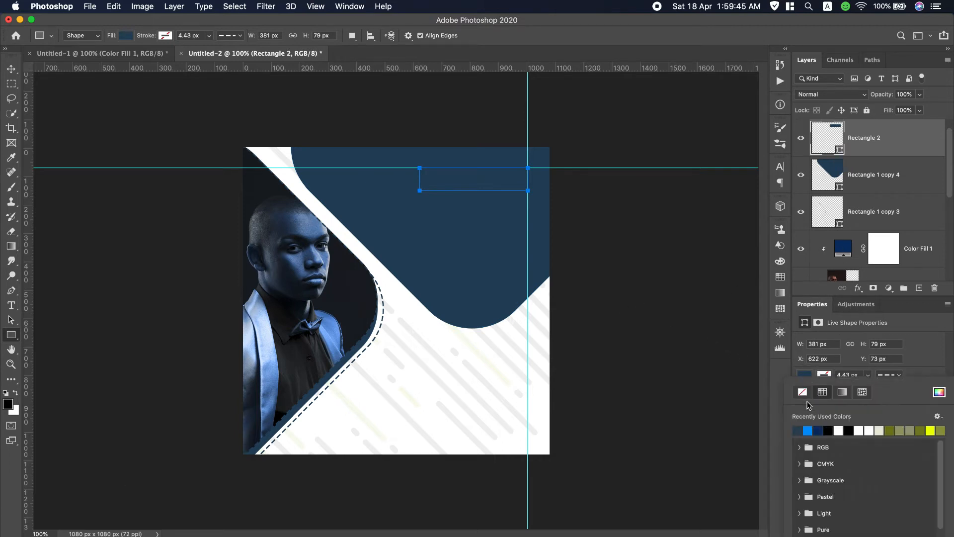
left_click(839, 429)
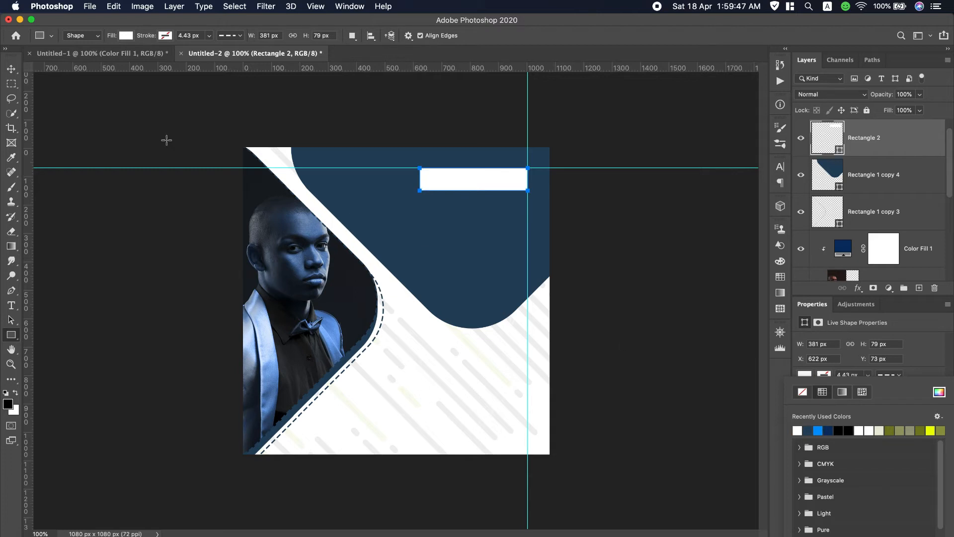
key("v")
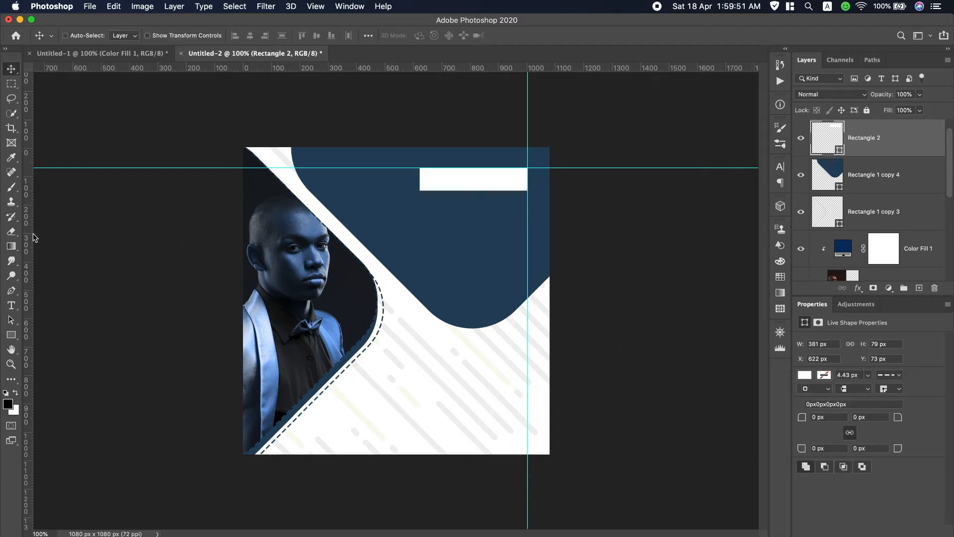
Step: Add the text YOUR LOGO in Gotham Black at 53 pt and place it over the white rectangle
left_click(10, 306)
left_click(403, 258)
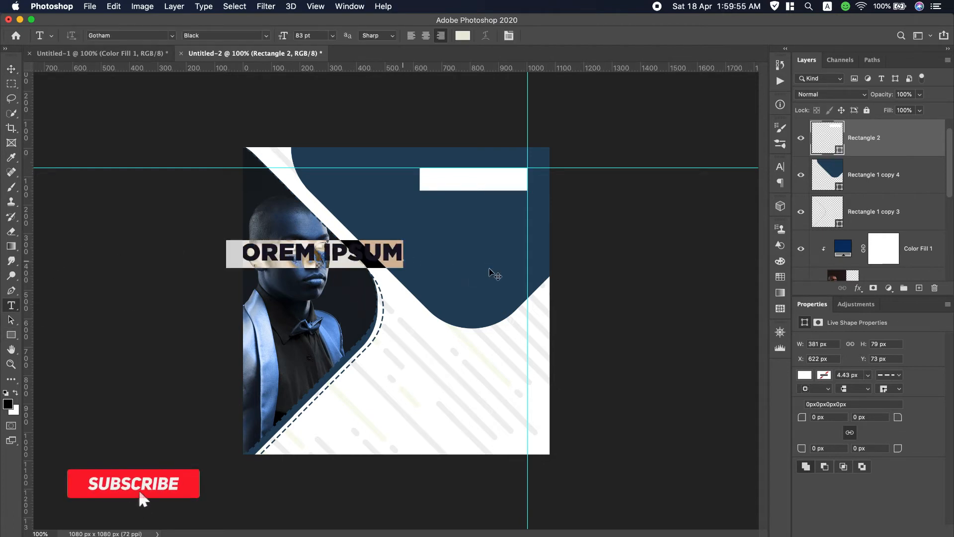
type("YO")
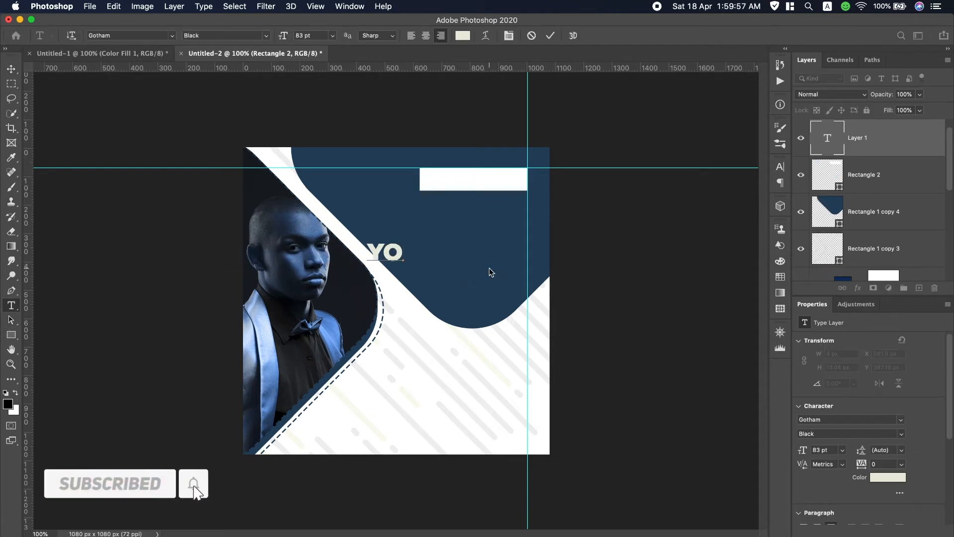
type("UR LOGO")
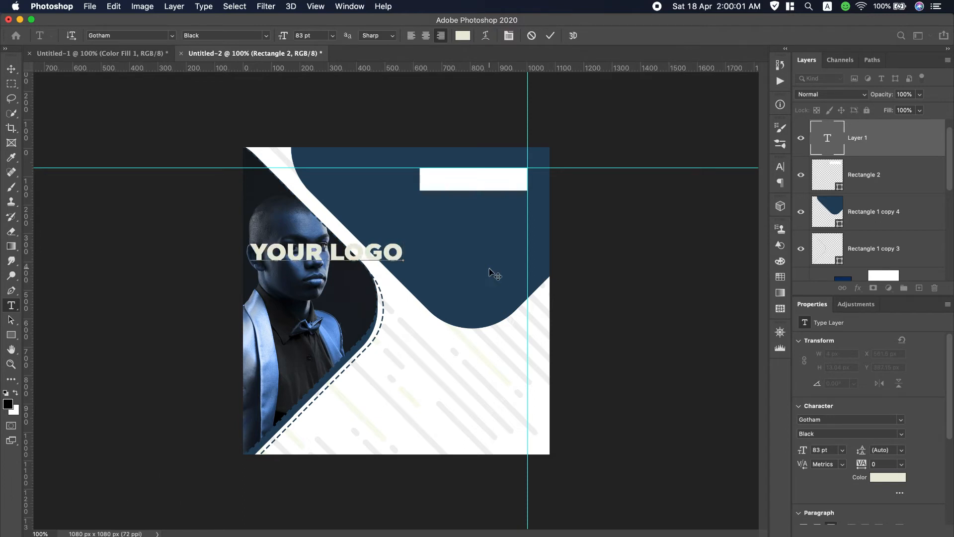
key("super+a")
left_click_drag(389, 288, 522, 216)
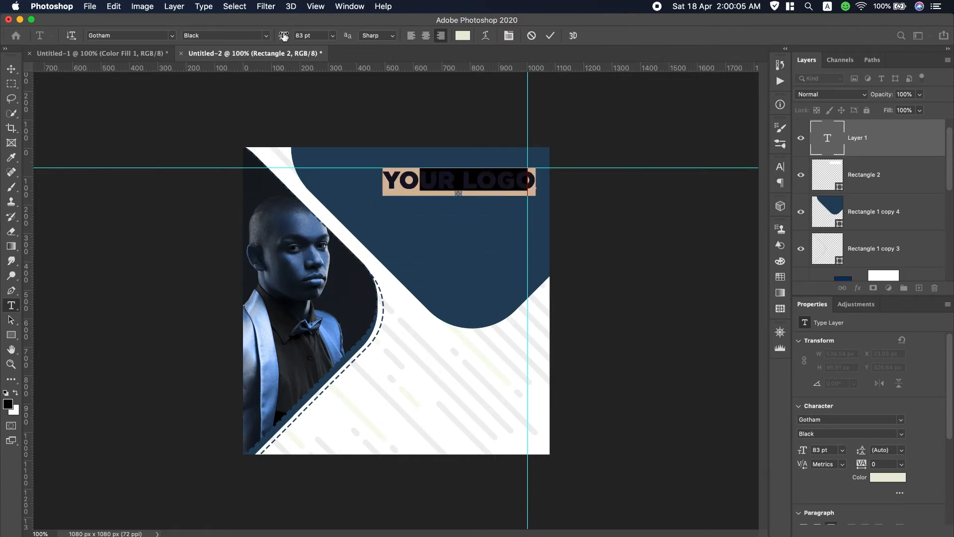
mouse_move(283, 36)
left_mouse_down()
mouse_move(294, 35)
mouse_move(256, 36)
mouse_move(268, 41)
left_mouse_up()
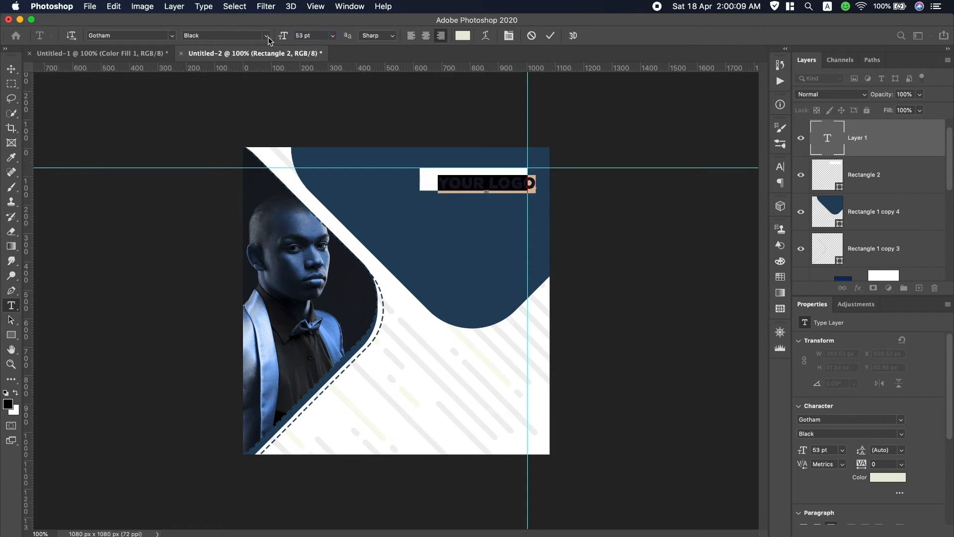
left_click_drag(476, 201, 458, 193)
Step: Color the YOUR LOGO text navy #234560, sampled from the large shape behind the rectangle
left_click(463, 35)
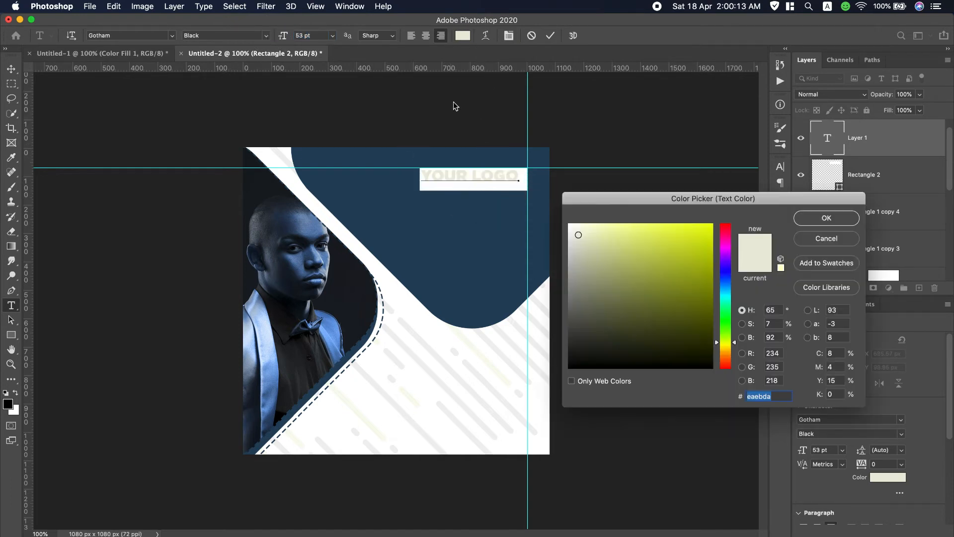
left_click(449, 217)
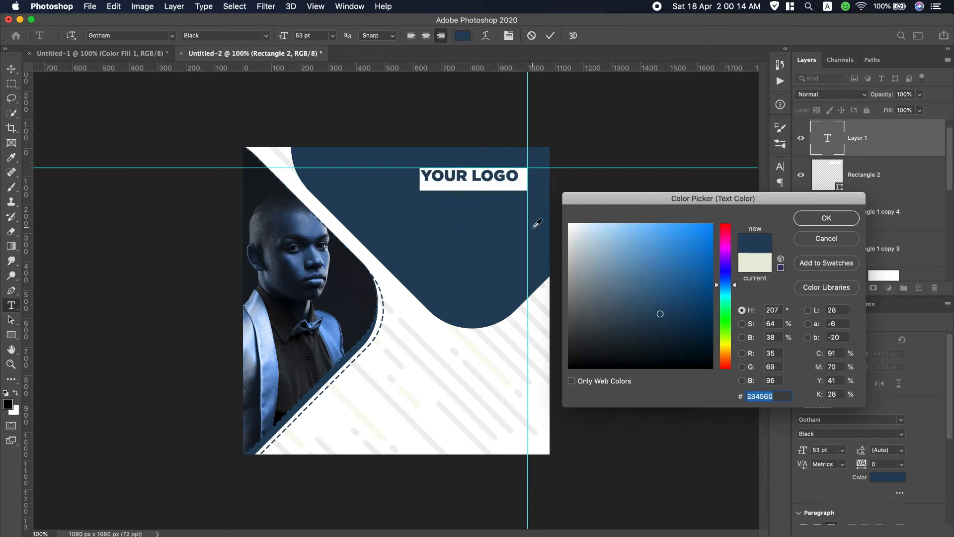
left_click(822, 221)
Step: Align the YOUR LOGO text and the white Rectangle 2 to each other's horizontal and vertical centres
left_click(912, 188)
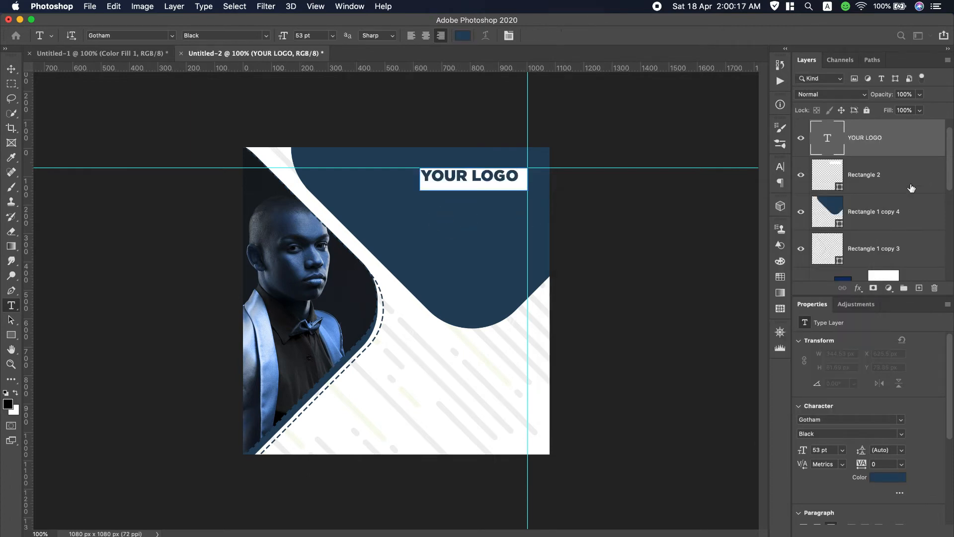
left_click(11, 69)
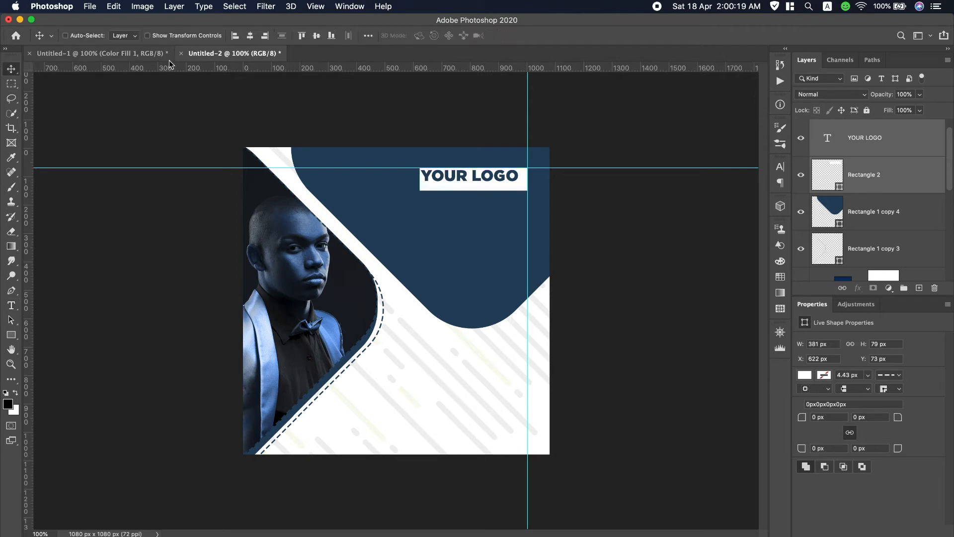
left_click(250, 35)
left_click(317, 36)
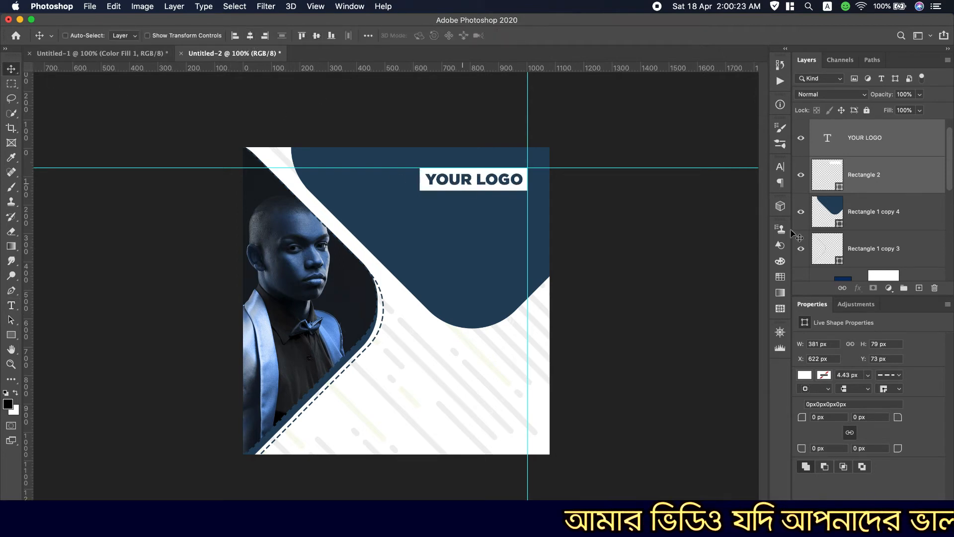
Step: Copy "Manage Your" from the Notes overlay and paste it as a new text line below the logo box
left_click(893, 143)
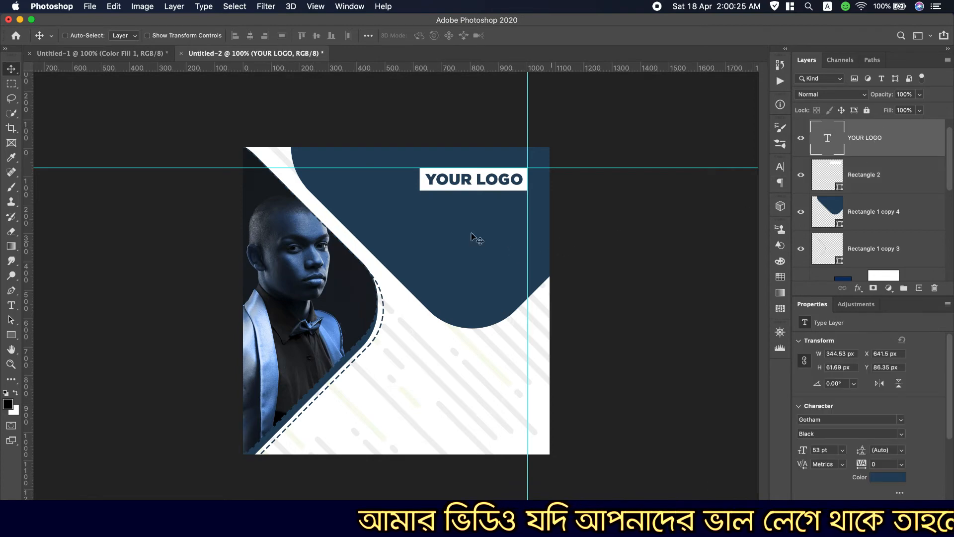
scroll(720, 4, "down", 2)
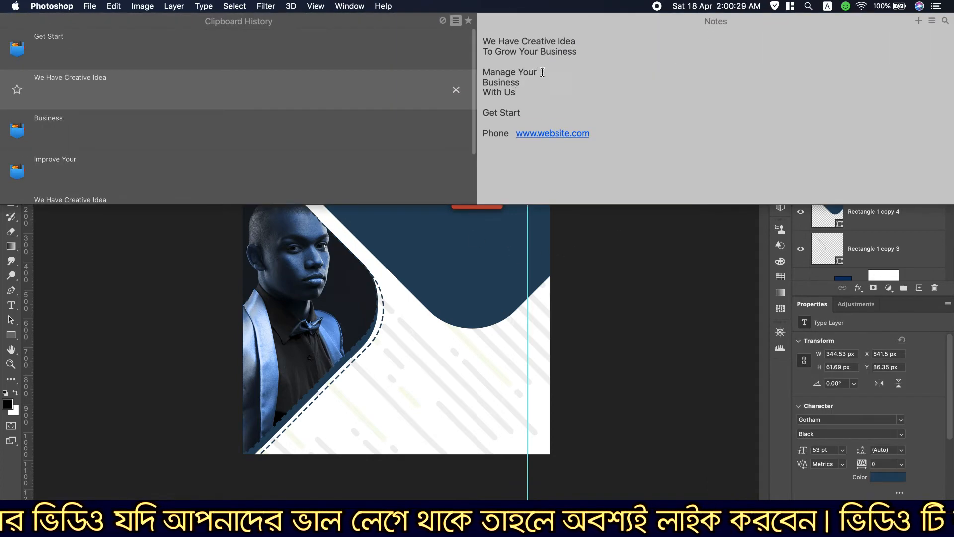
left_click_drag(543, 72, 479, 72)
key("super+c")
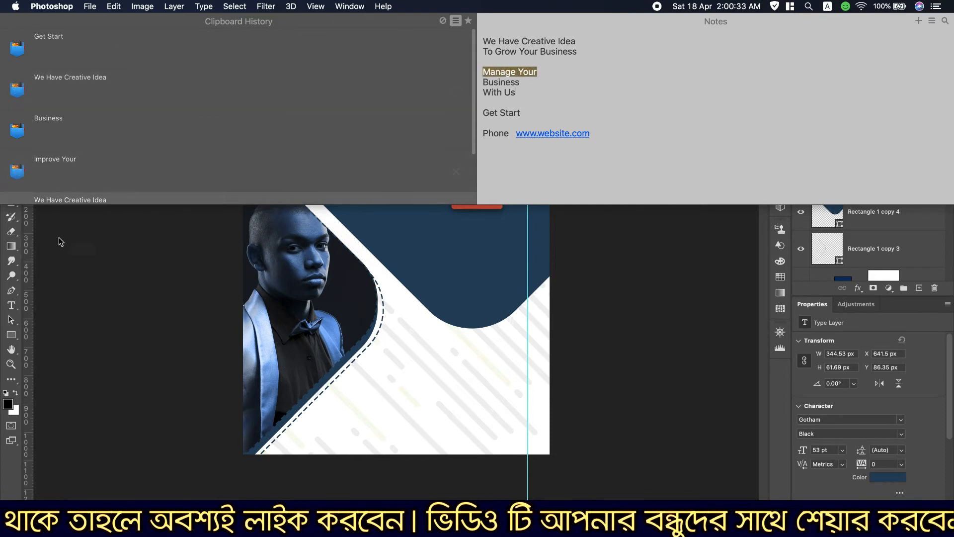
left_click(12, 309)
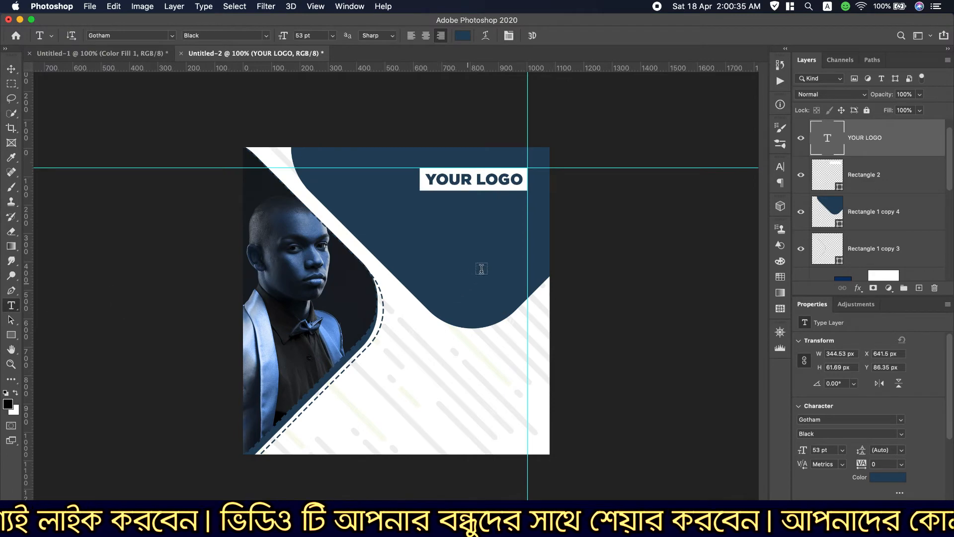
left_click(523, 212)
key("super+v")
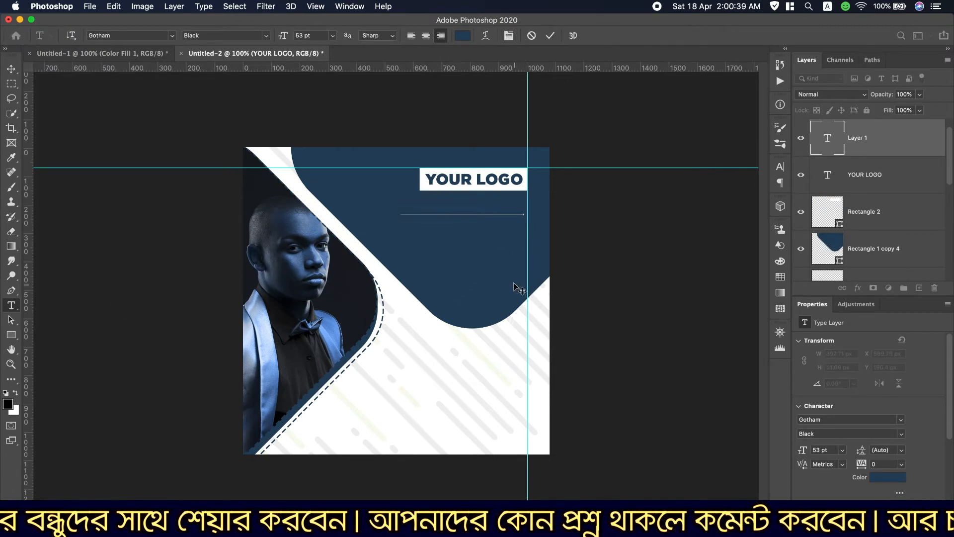
Step: Color the MANAGE YOUR text lime yellow #cee31f
key("super+a")
left_click(463, 36)
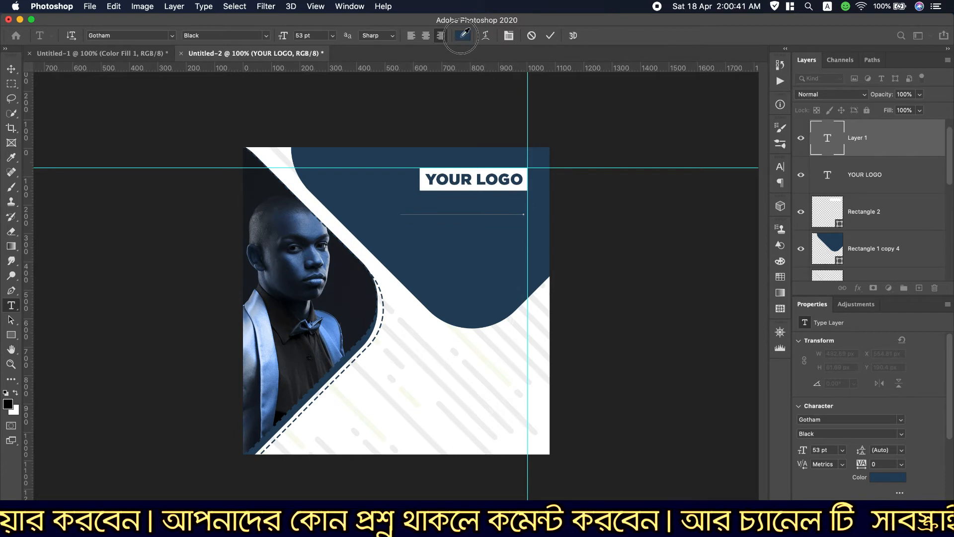
left_click(367, 423)
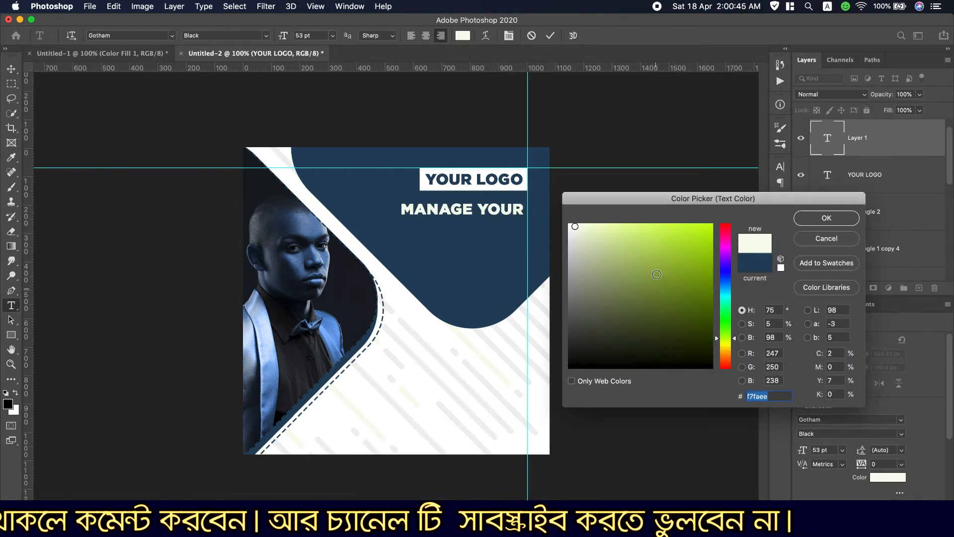
mouse_move(669, 260)
left_mouse_down()
mouse_move(681, 287)
mouse_move(696, 292)
mouse_move(708, 239)
mouse_move(699, 260)
left_mouse_up()
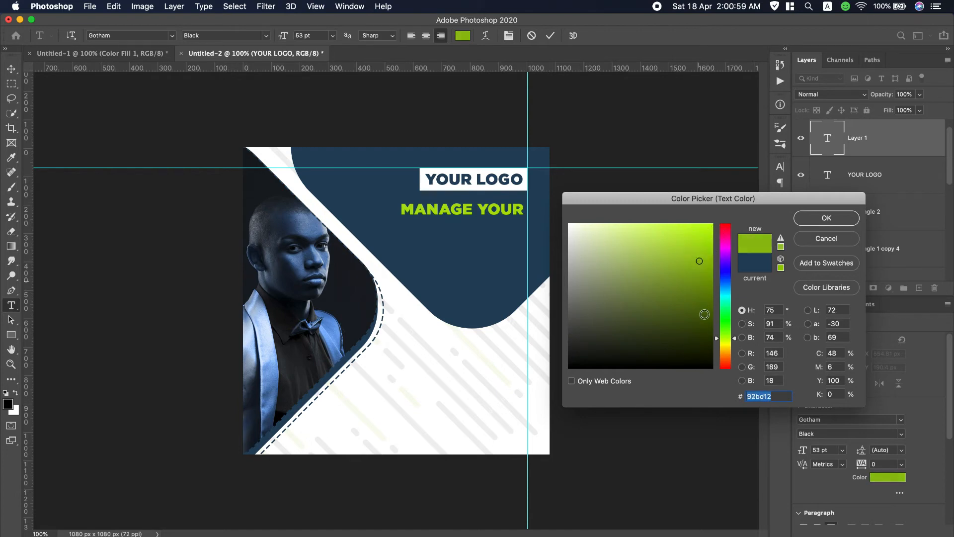
left_click_drag(732, 338, 733, 334)
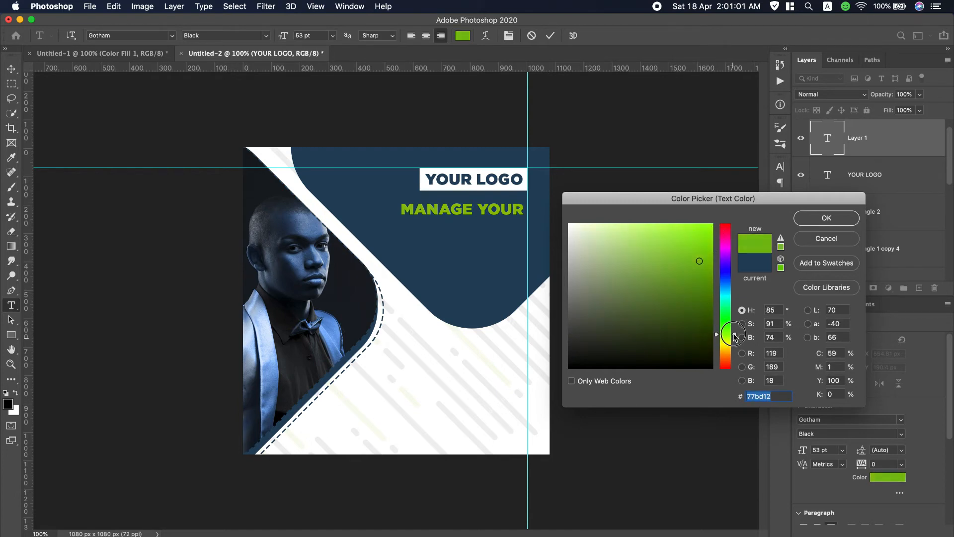
left_click(701, 285)
mouse_move(701, 285)
left_mouse_down()
mouse_move(678, 254)
mouse_move(662, 259)
left_mouse_up()
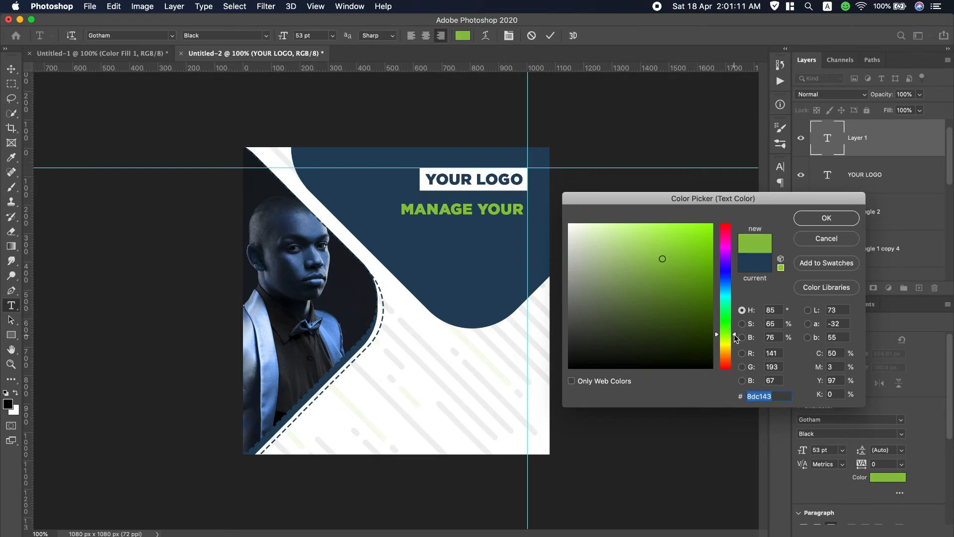
left_click_drag(734, 334, 735, 341)
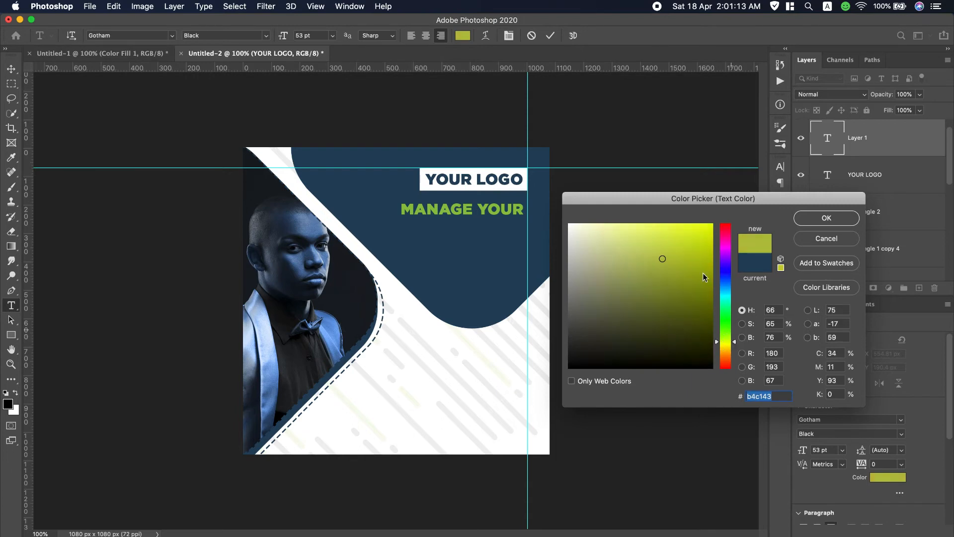
left_click(691, 253)
left_click(693, 239)
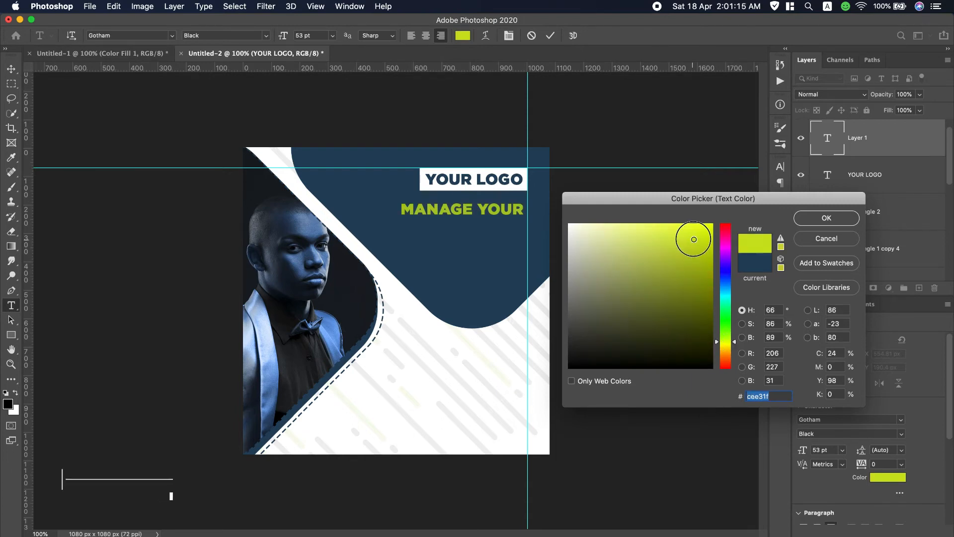
left_click(840, 218)
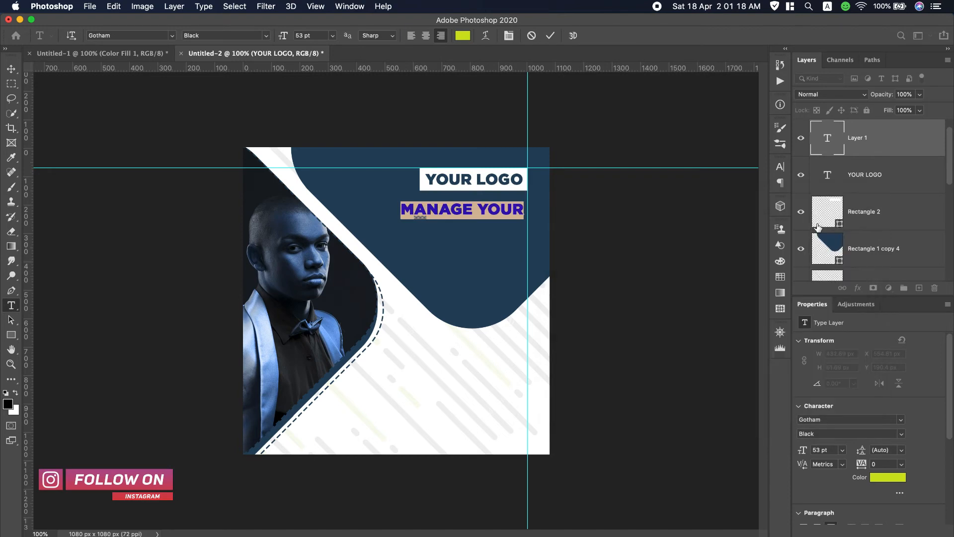
Step: Set the MANAGE YOUR text to Gotham Medium at 41 pt
left_click(780, 183)
left_click(763, 188)
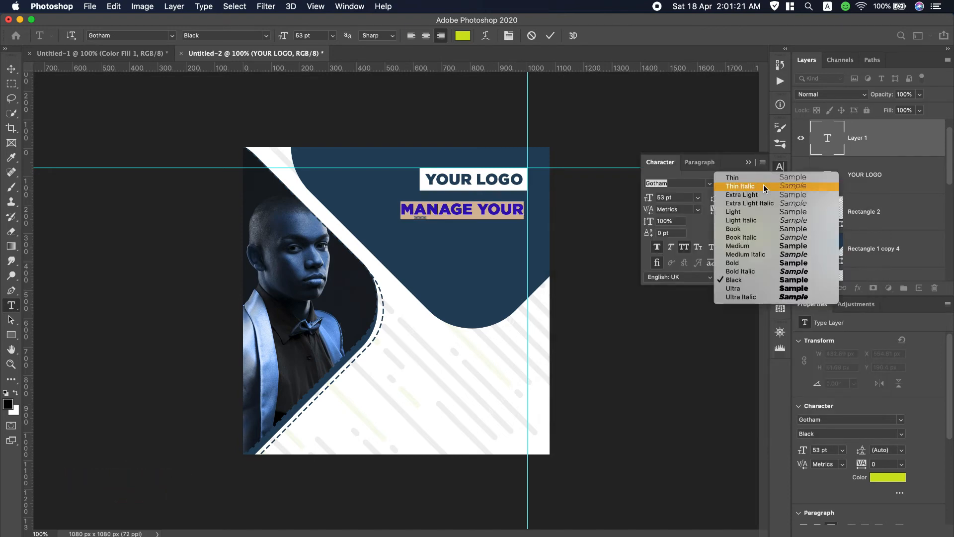
left_click(762, 219)
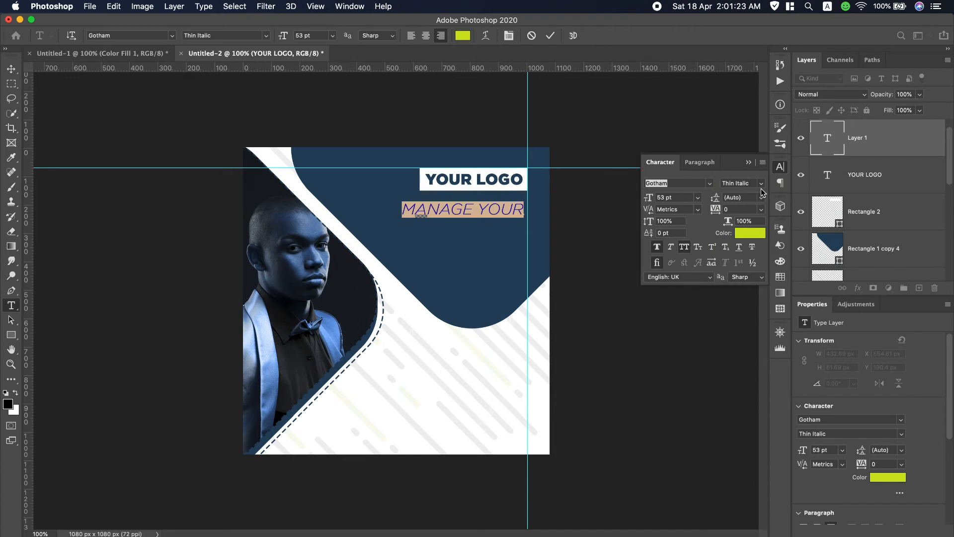
left_click(763, 188)
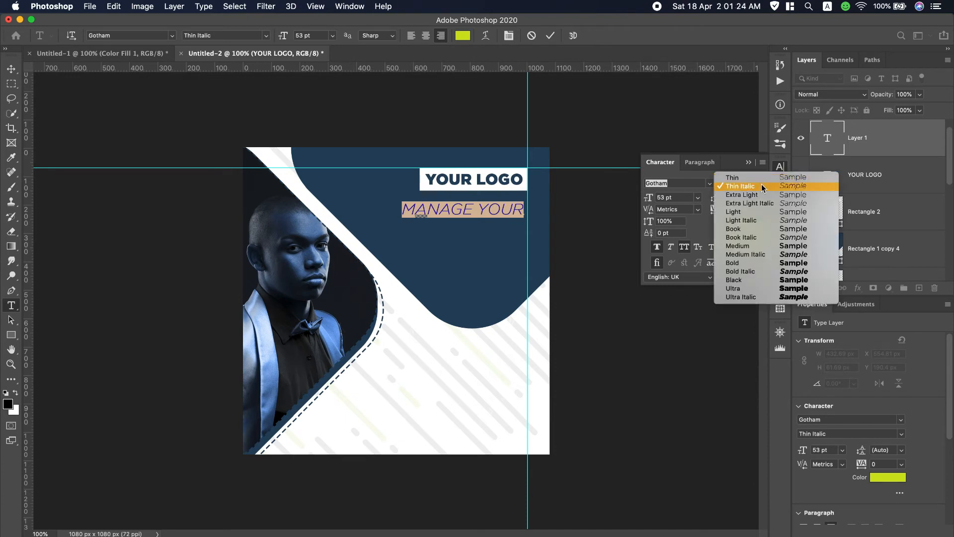
left_click(754, 228)
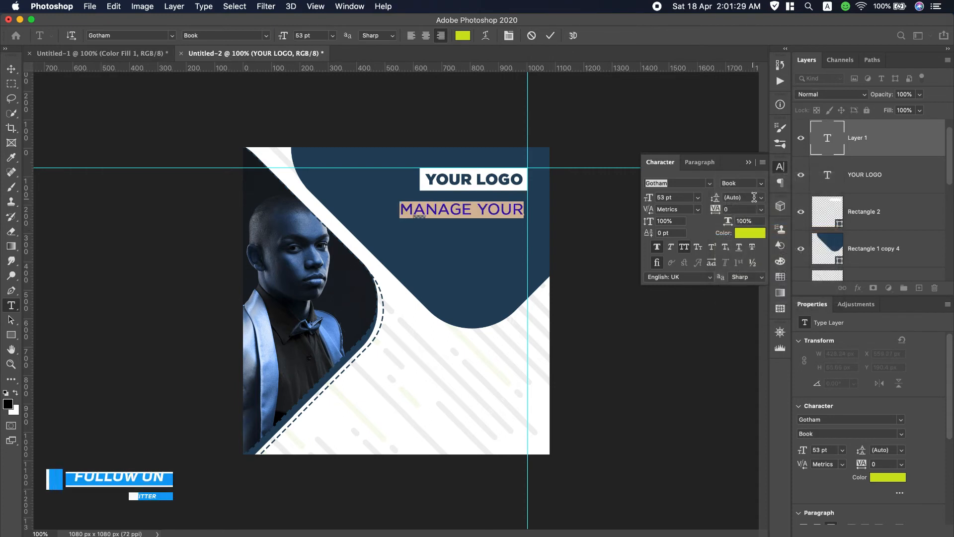
left_click(761, 184)
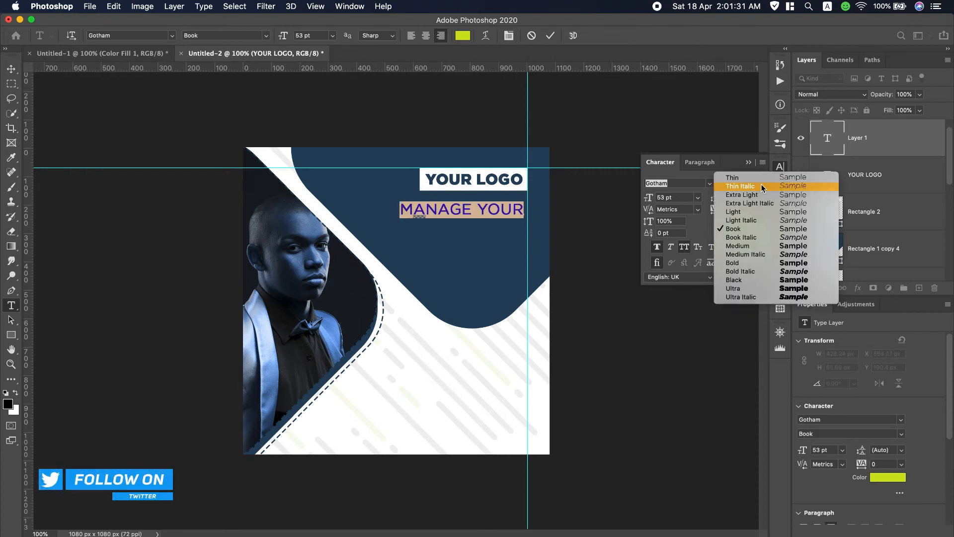
left_click(756, 244)
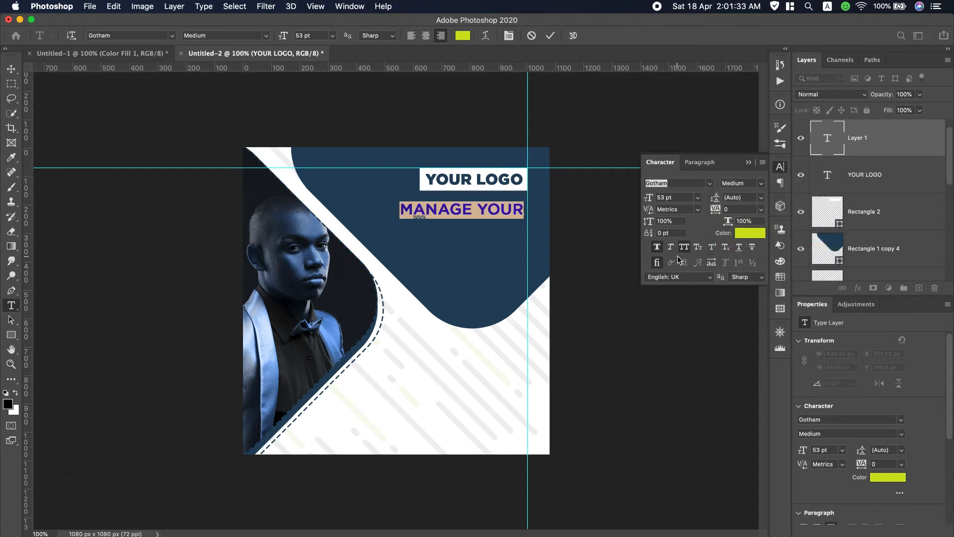
left_click_drag(652, 200, 644, 201)
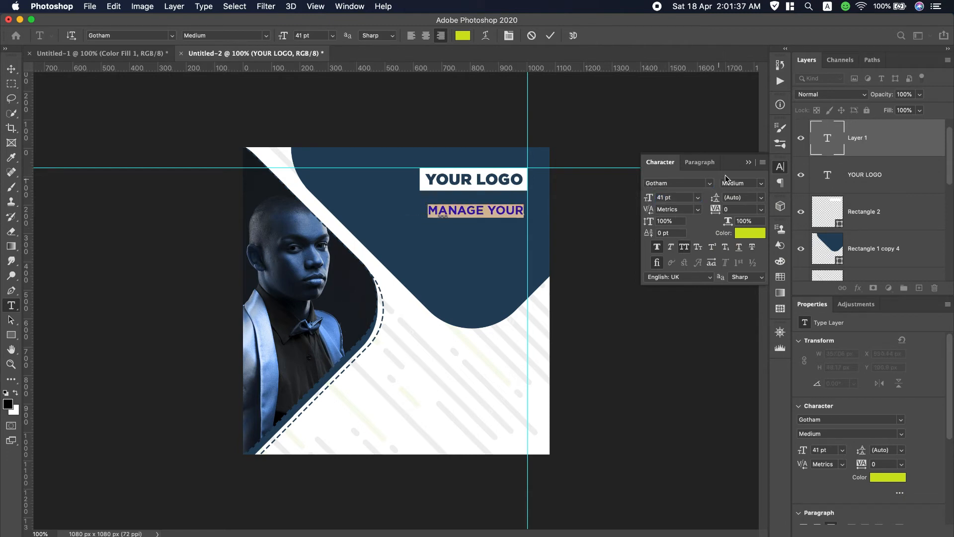
left_click(749, 163)
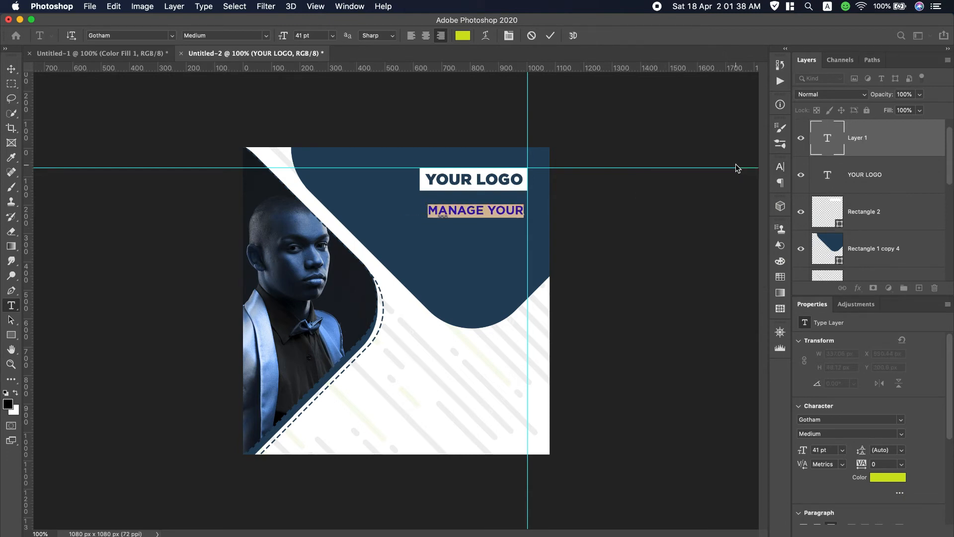
Step: Move MANAGE YOUR so its right edge meets the vertical guide, and duplicate the line directly below it
left_click(11, 68)
left_click_drag(473, 212, 494, 193)
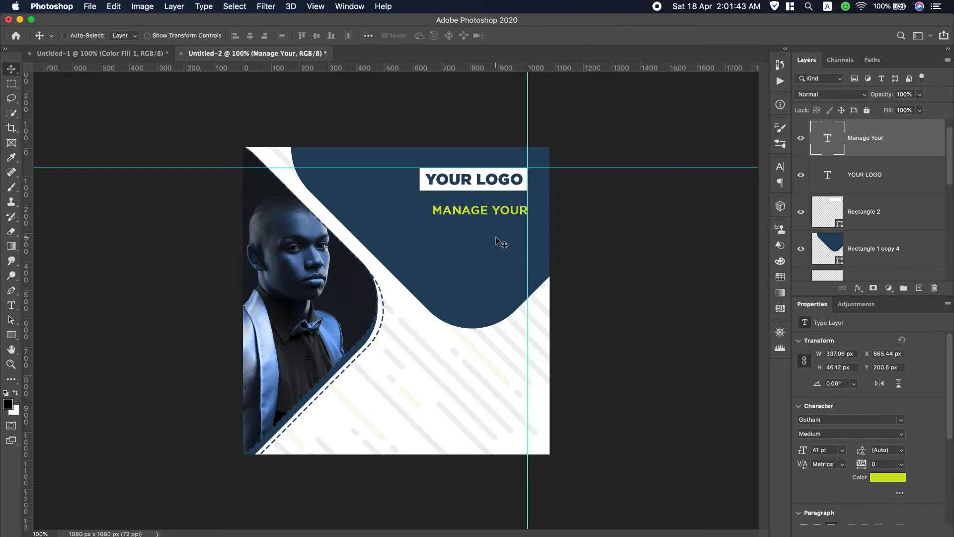
left_click_drag(487, 211, 485, 234)
Step: Replace the duplicated line's text with "Business" copied from the Notes overlay
scroll(750, 2, "down", 2)
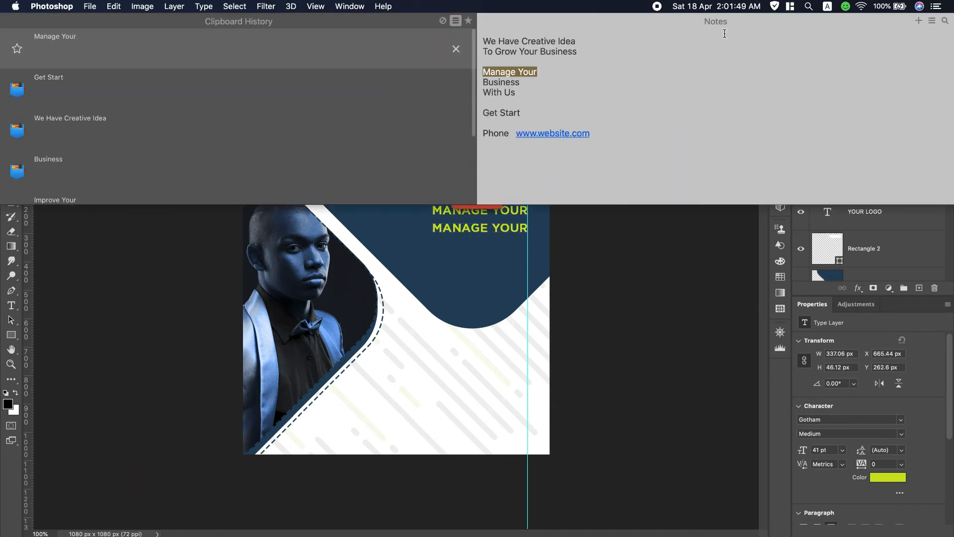
double_click(515, 82)
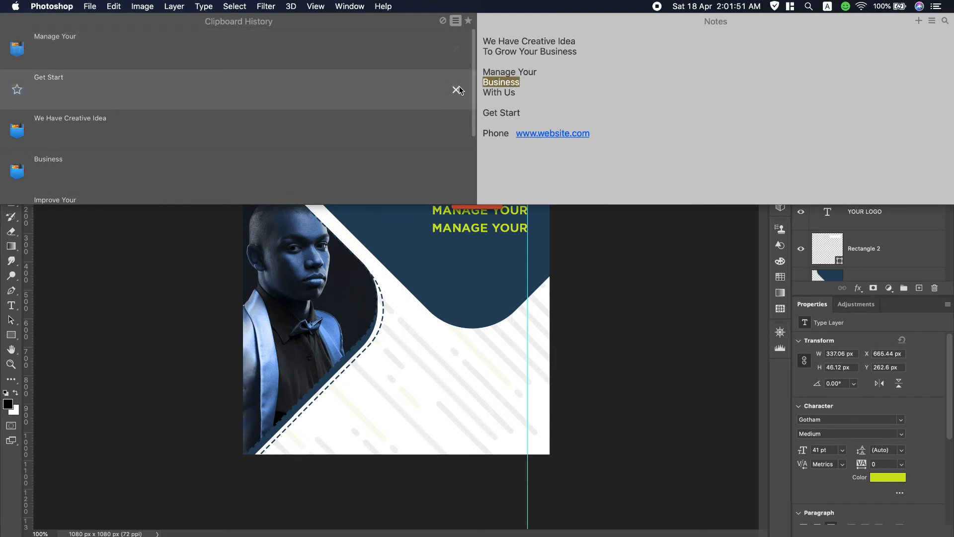
key("super+c")
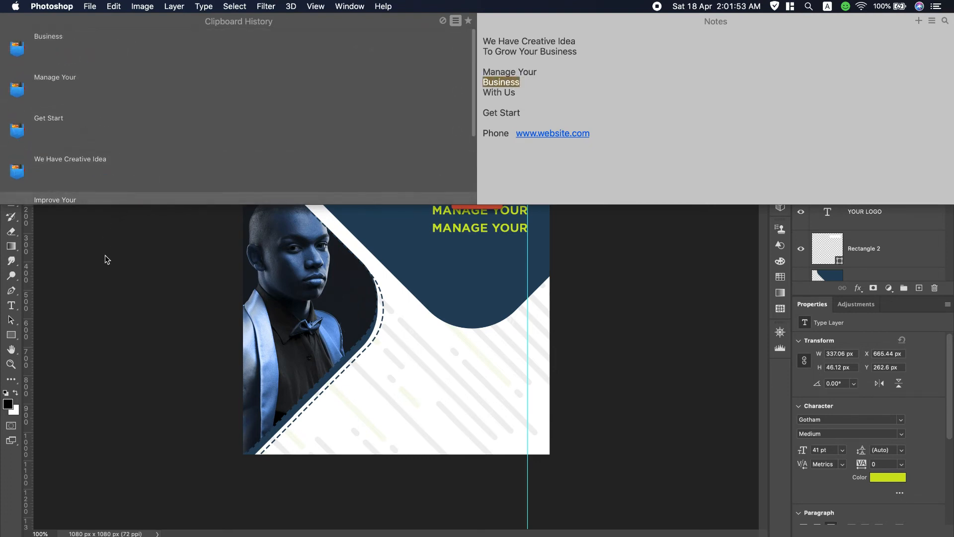
left_click(472, 238)
double_click(477, 227)
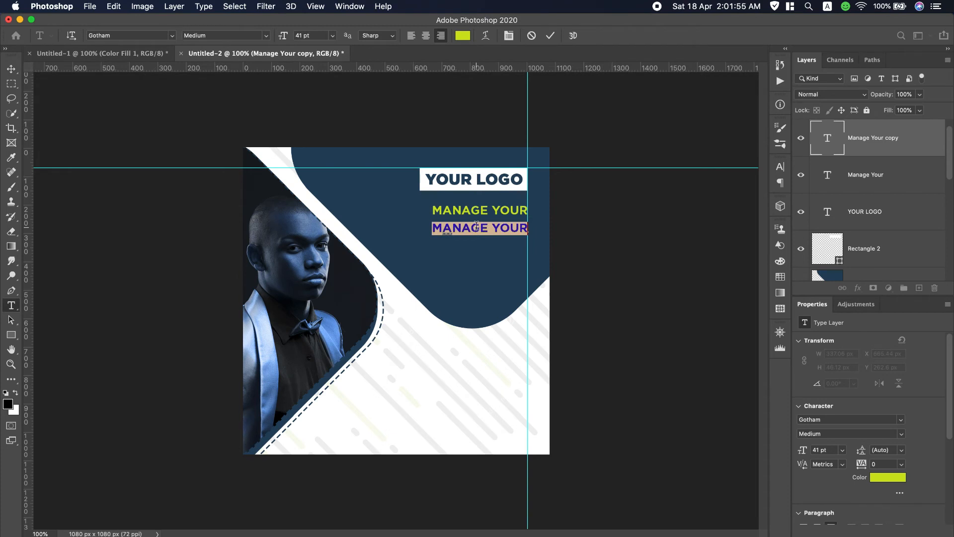
key("super+v")
Step: Set the BUSINESS text's font style to Gotham Ultra
double_click(476, 226)
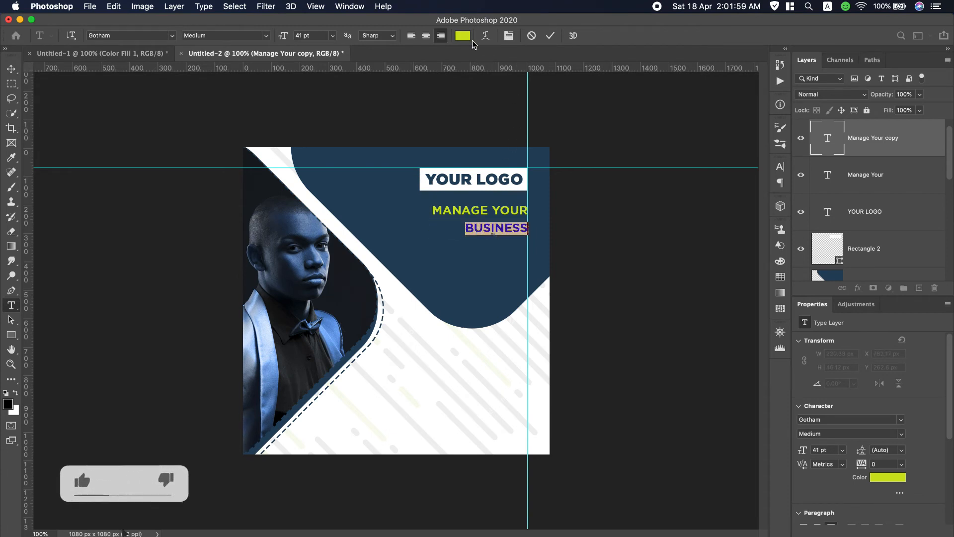
left_click(778, 168)
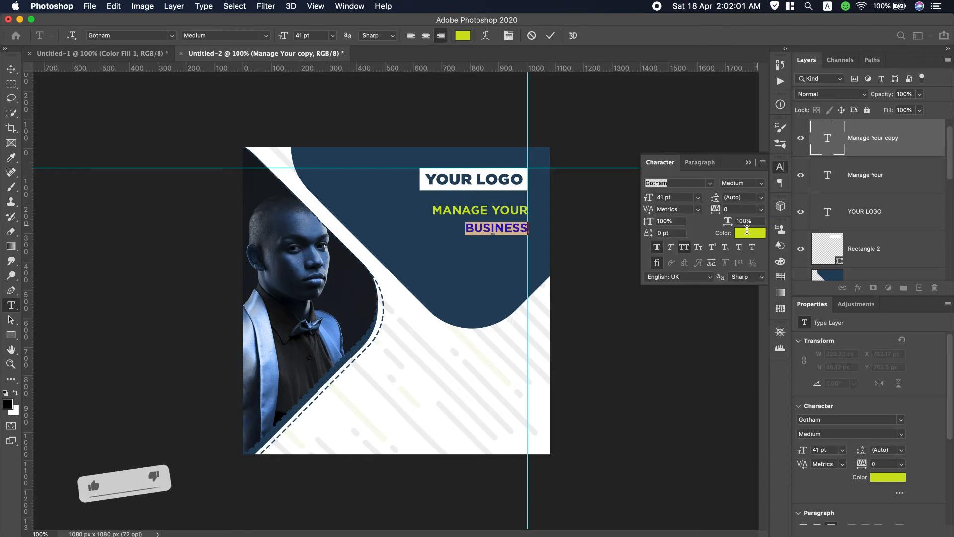
left_click(759, 184)
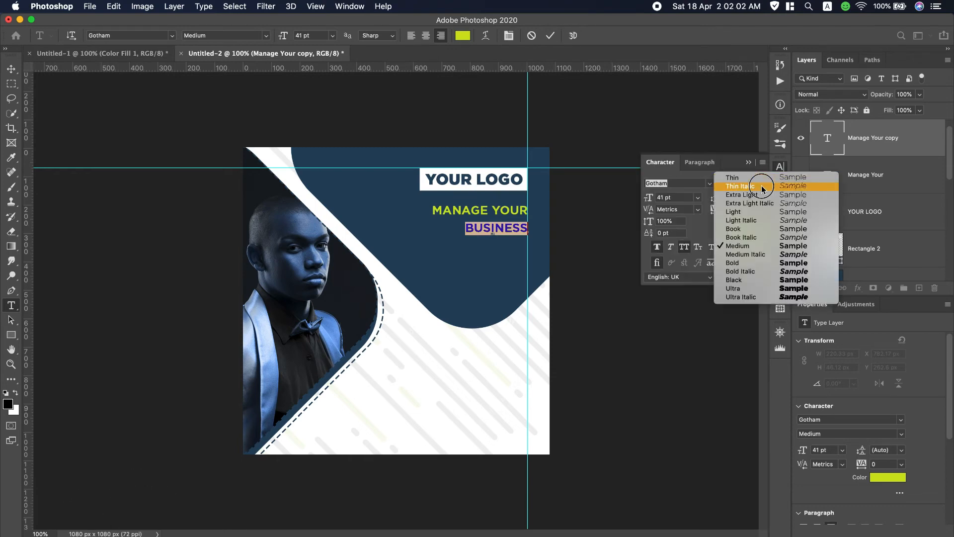
left_click(745, 288)
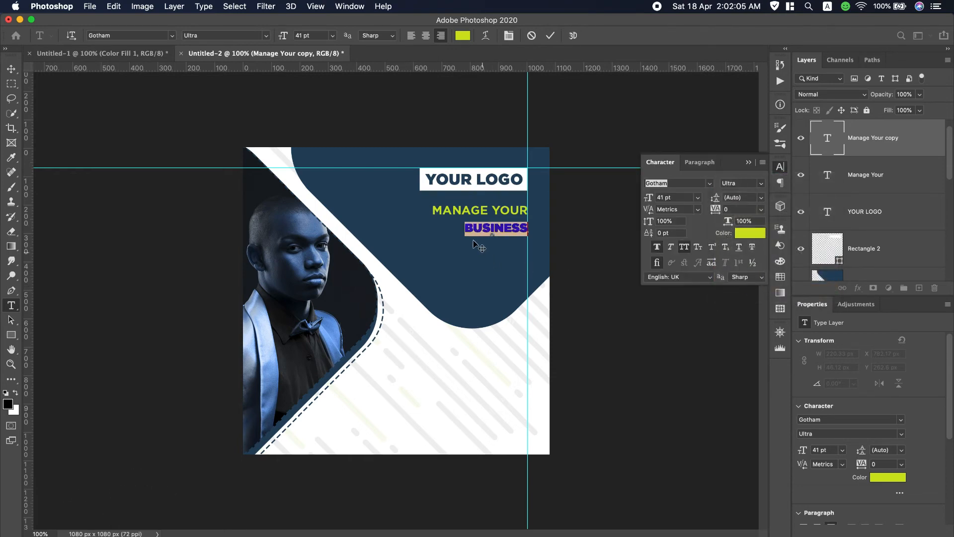
key("super+t")
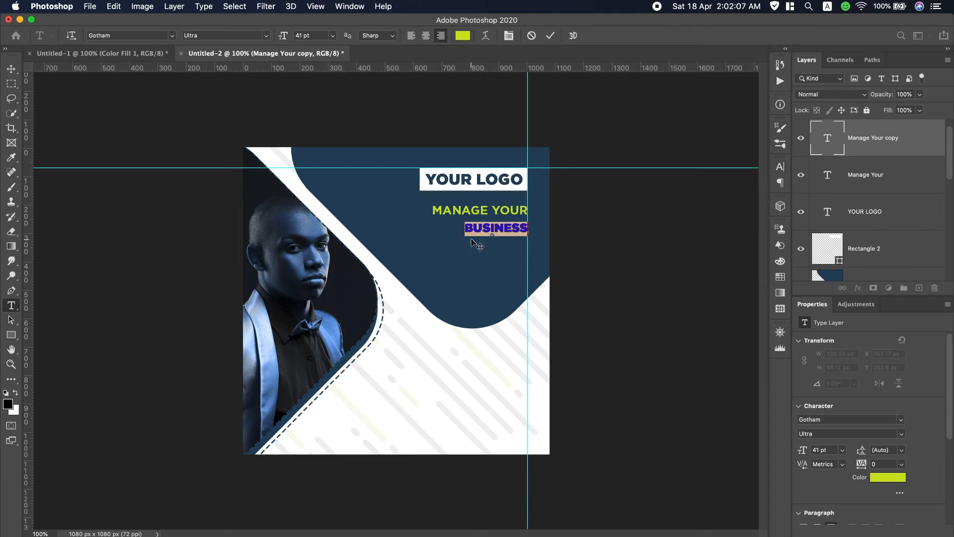
key("super+t")
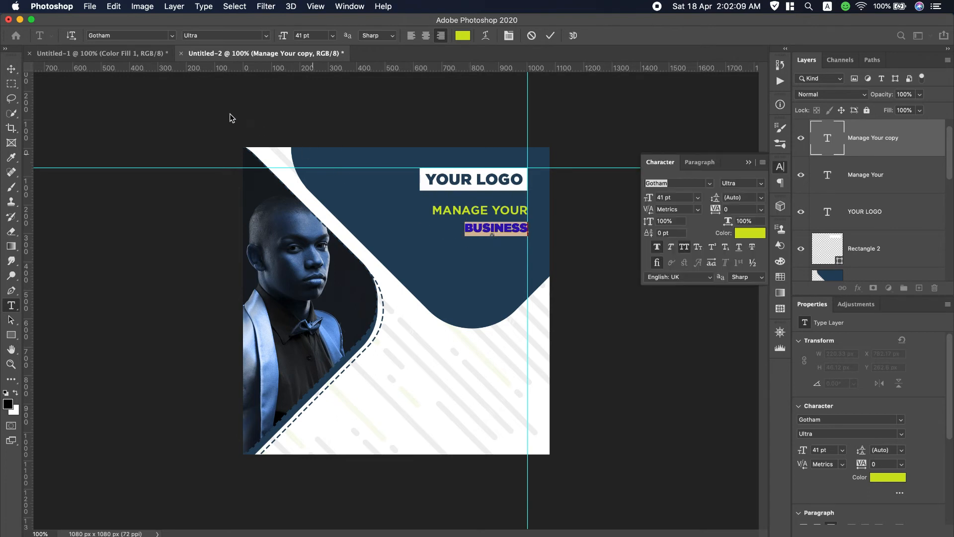
Step: Scale the BUSINESS text proportionally to about 234%, keeping its right edge on the vertical guide
left_click(11, 69)
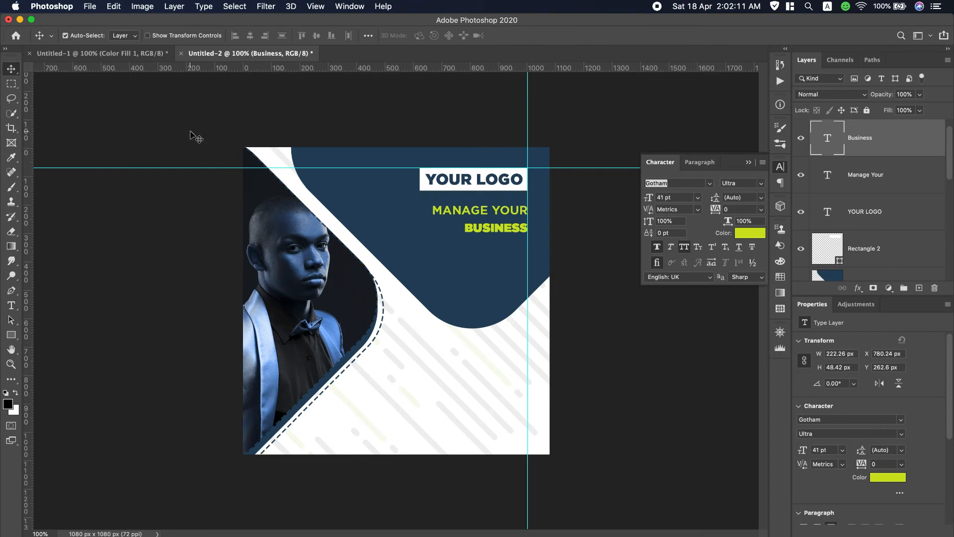
key("super+t")
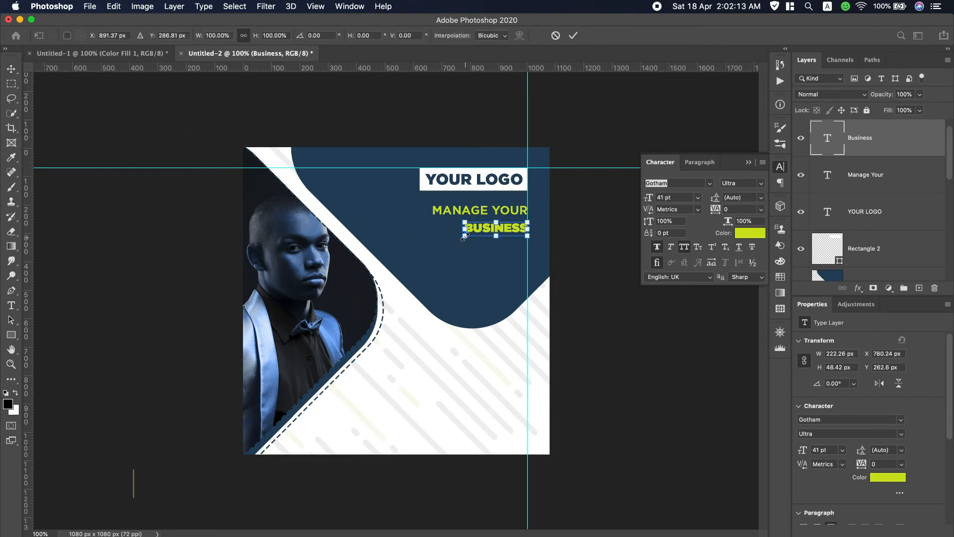
left_click_drag(464, 236, 383, 263)
left_click(573, 35)
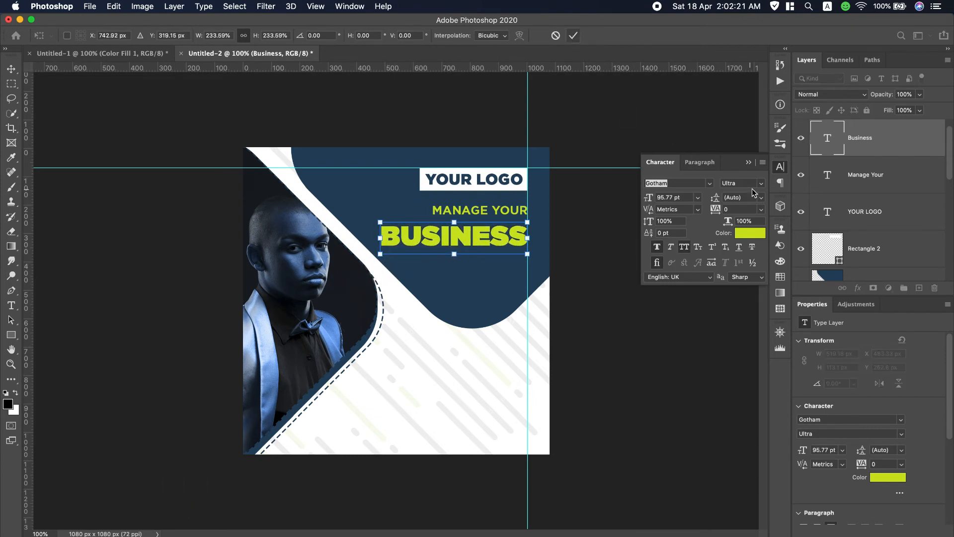
Step: Change the BUSINESS text's font style to Gotham Black and move it up close beneath MANAGE YOUR
left_click(759, 183)
left_click(762, 184)
left_click(573, 36)
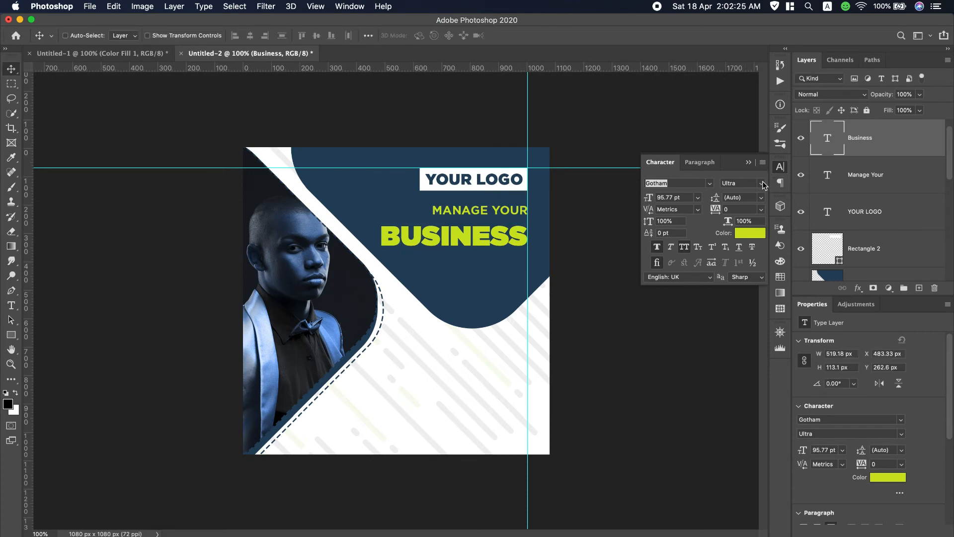
left_click(759, 280)
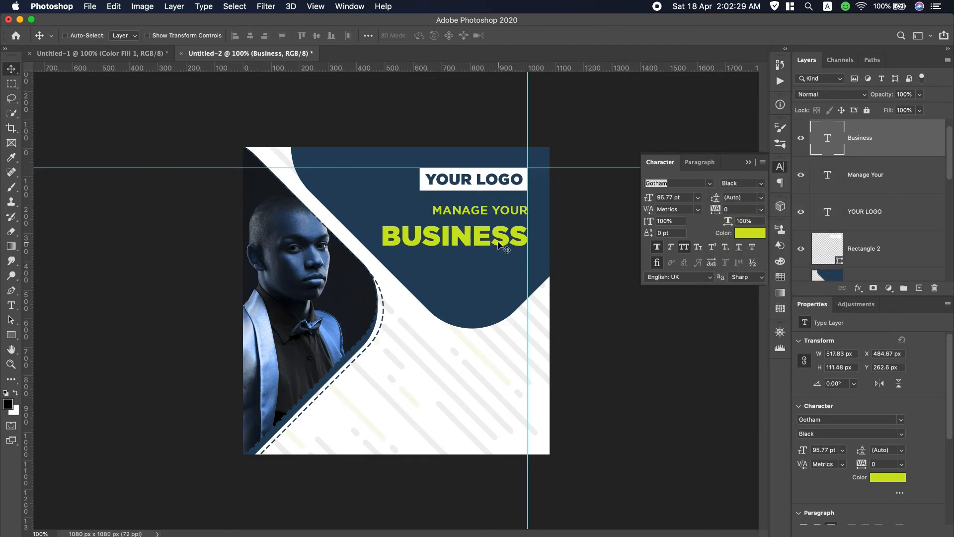
left_click_drag(504, 240, 506, 231)
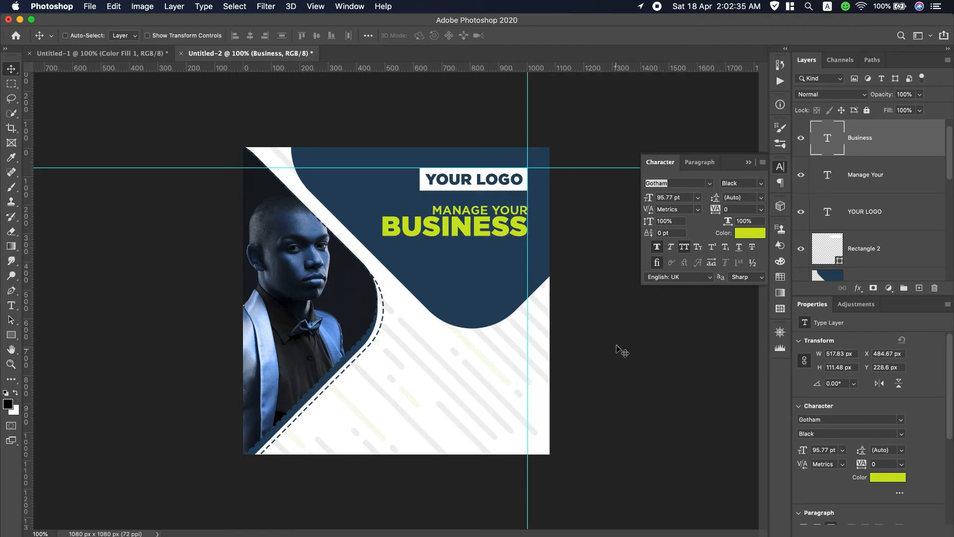
Step: Duplicate the MANAGE YOUR line beneath BUSINESS and replace the copy's text with "With Us" copied from the Notes overlay
left_click(868, 184)
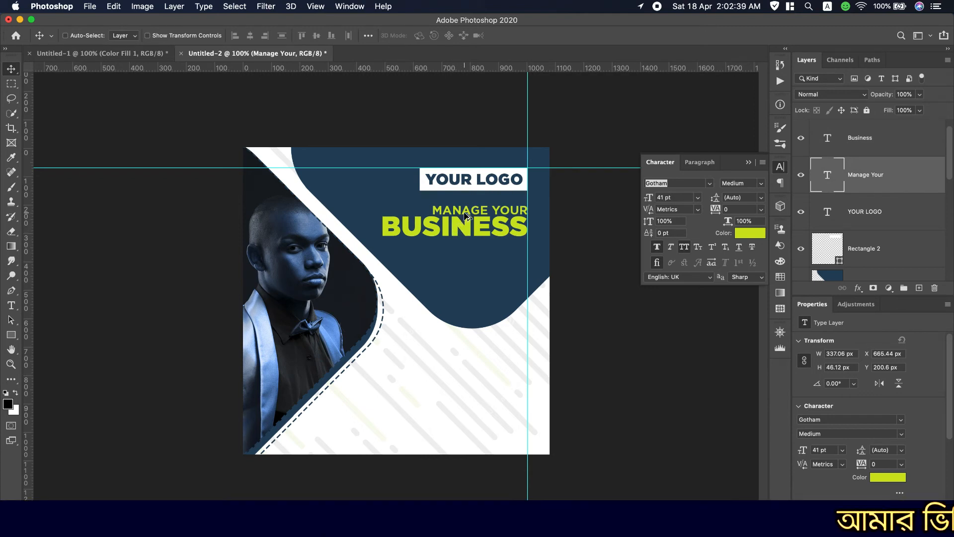
left_click_drag(466, 215, 465, 253)
scroll(745, 4, "down", 2)
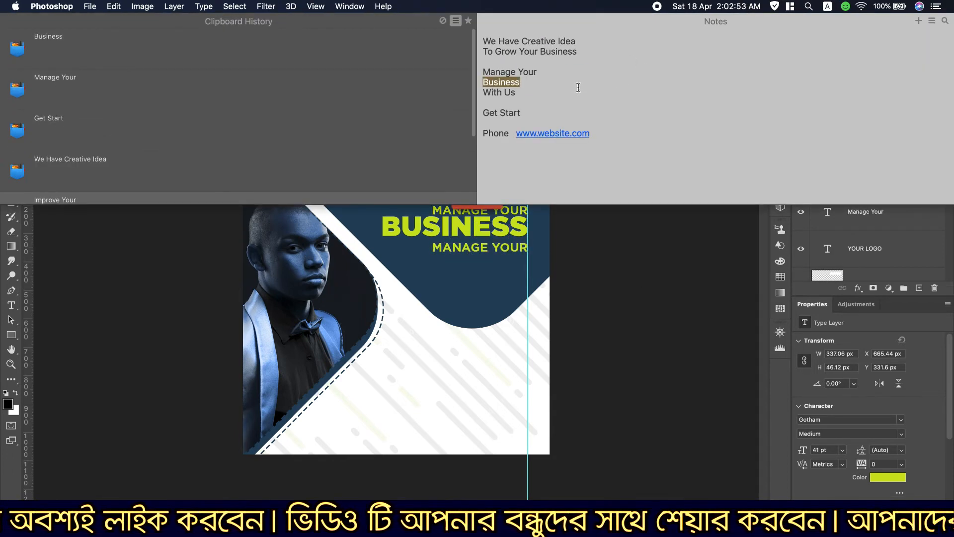
left_click_drag(515, 93, 477, 94)
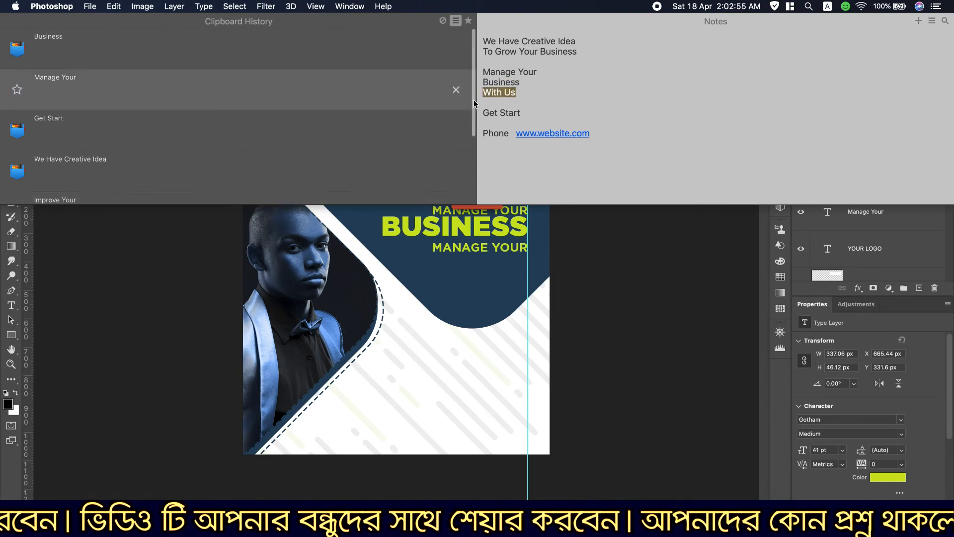
key("super+c")
double_click(455, 249)
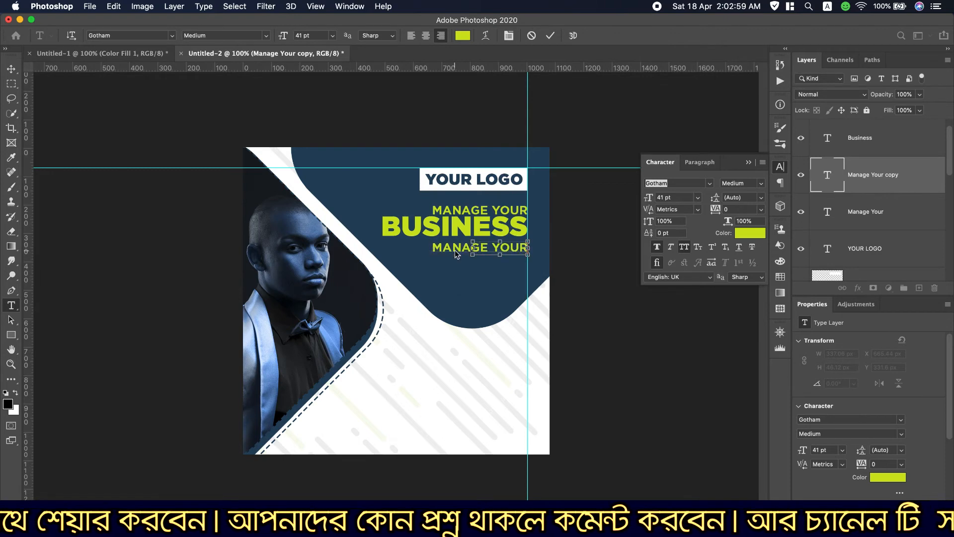
key("super+v")
Step: Set the WITH US text to Gotham Bold at 51 pt
left_click_drag(474, 243, 536, 247)
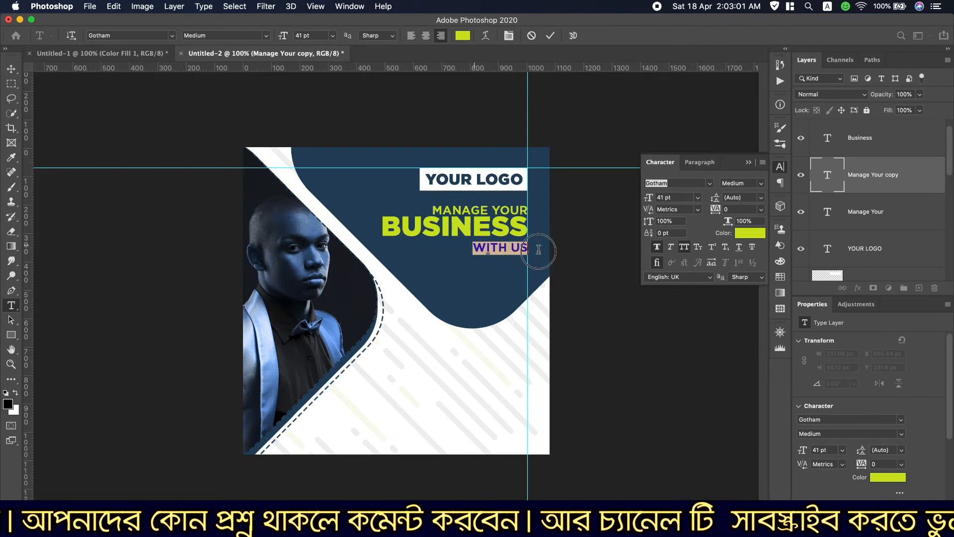
left_click(762, 183)
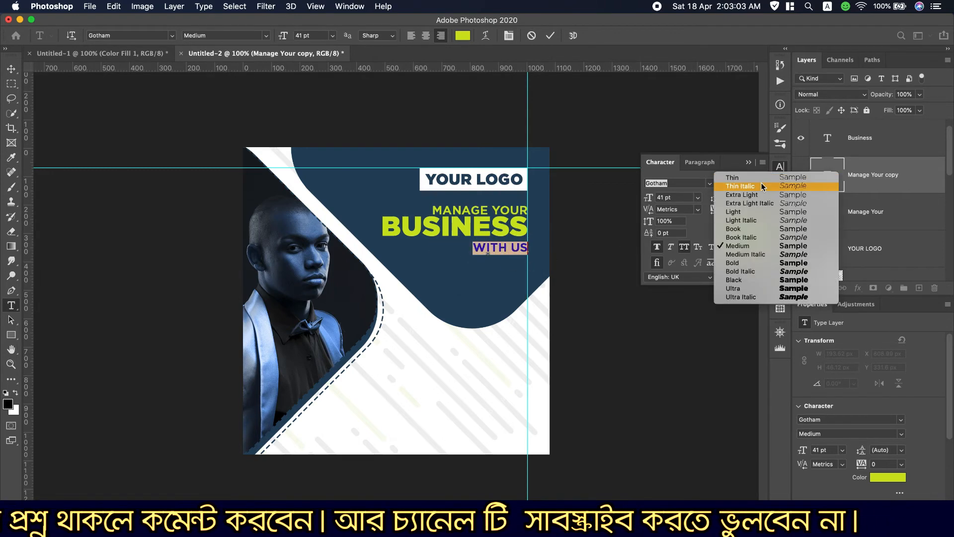
left_click(742, 264)
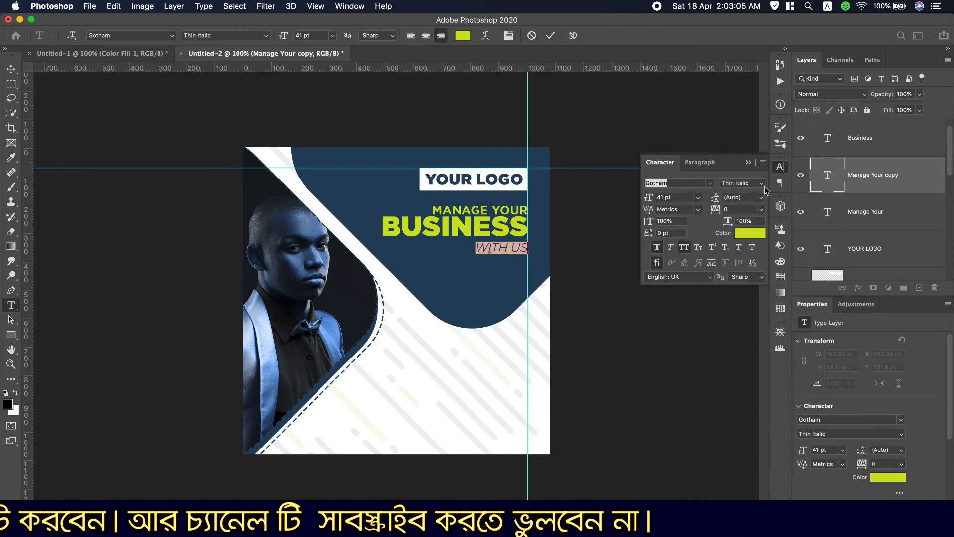
left_click(762, 184)
left_click(756, 265)
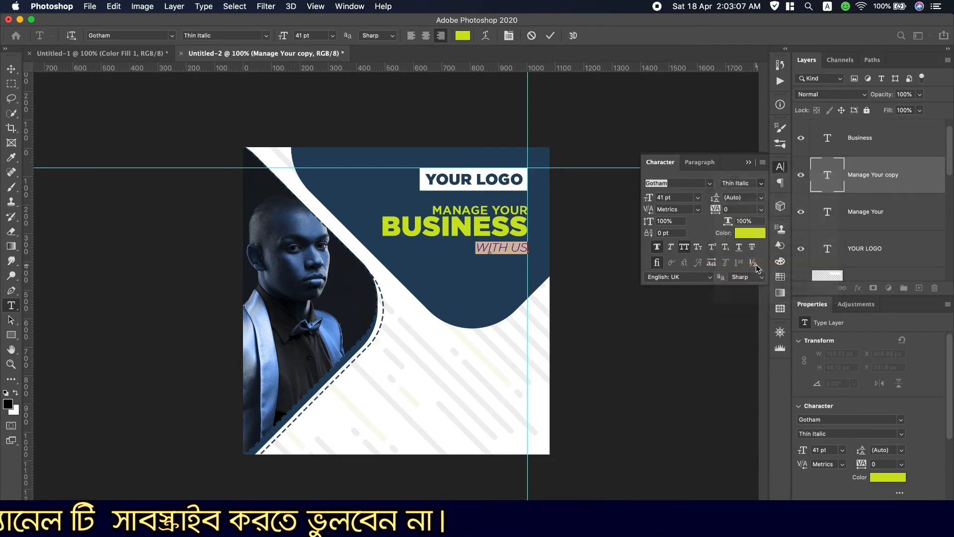
left_click_drag(649, 194, 654, 198)
left_click(13, 74)
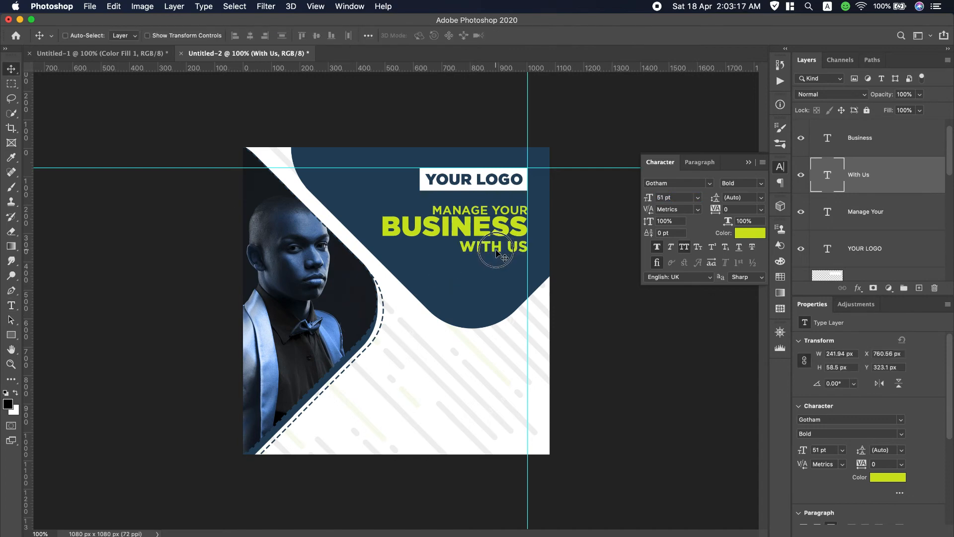
Step: Move WITH US slightly down and shift BUSINESS down to sit evenly between MANAGE YOUR and WITH US
left_click_drag(496, 251, 496, 253)
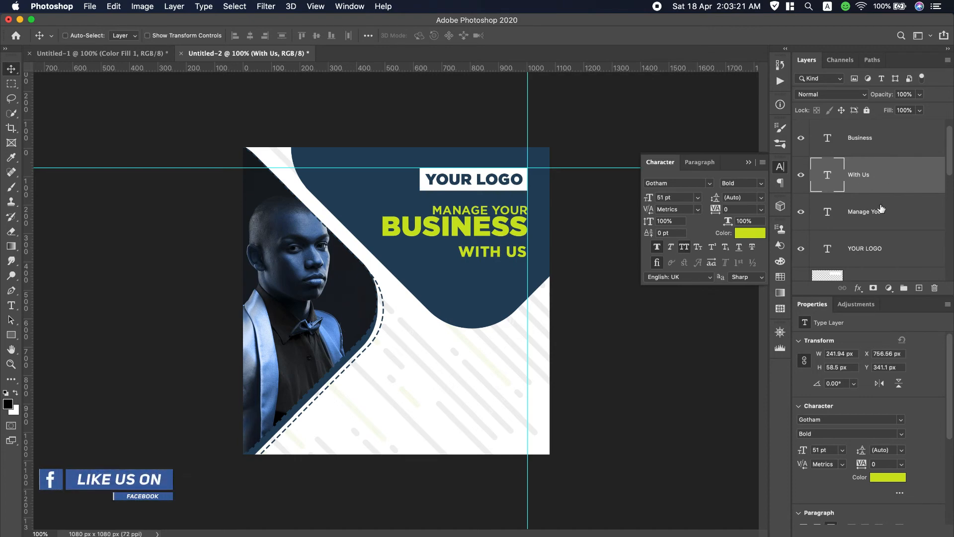
left_click(885, 147)
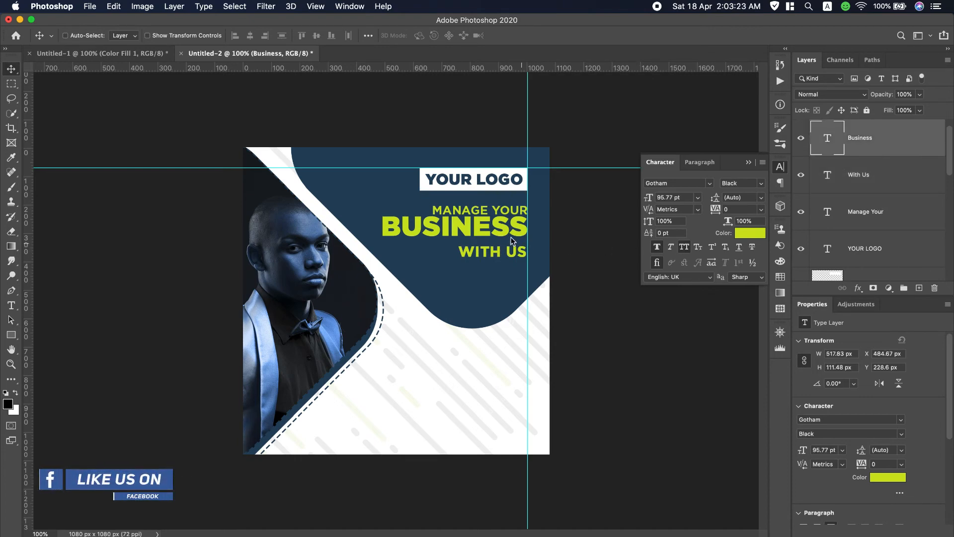
left_click_drag(507, 237, 507, 242)
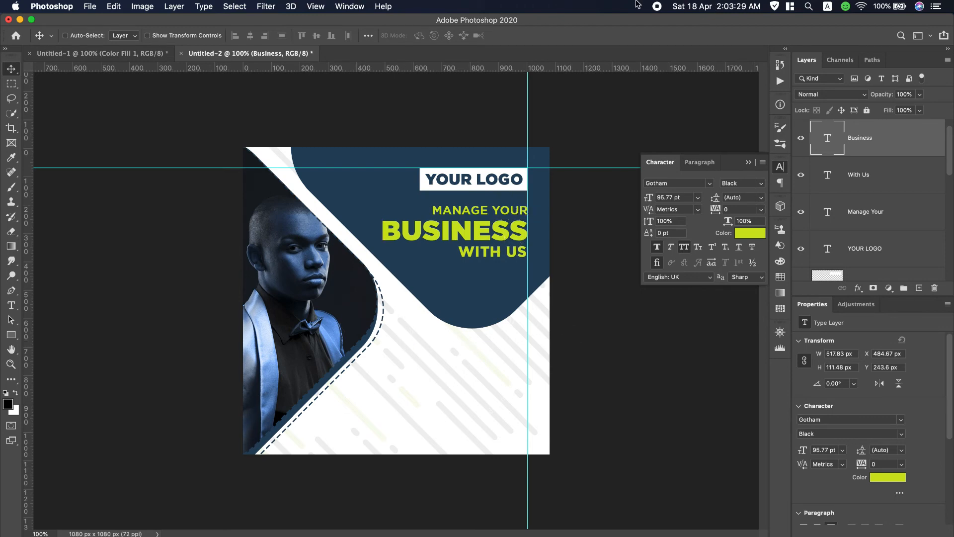
Step: Draw a rectangle about 380 × 81 px beneath WITH US, with its right edge on the vertical guide
scroll(638, 5, "down", 3)
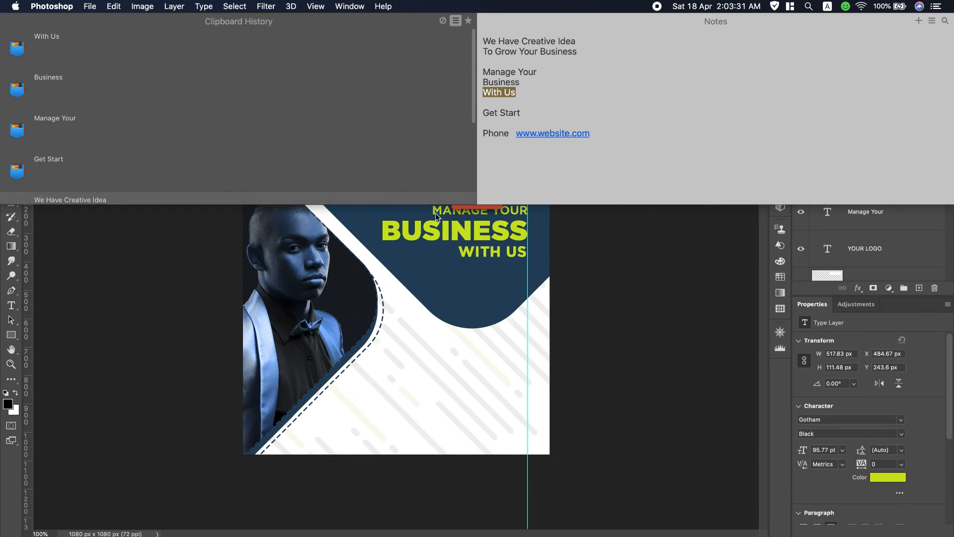
left_click(115, 234)
left_click(11, 335)
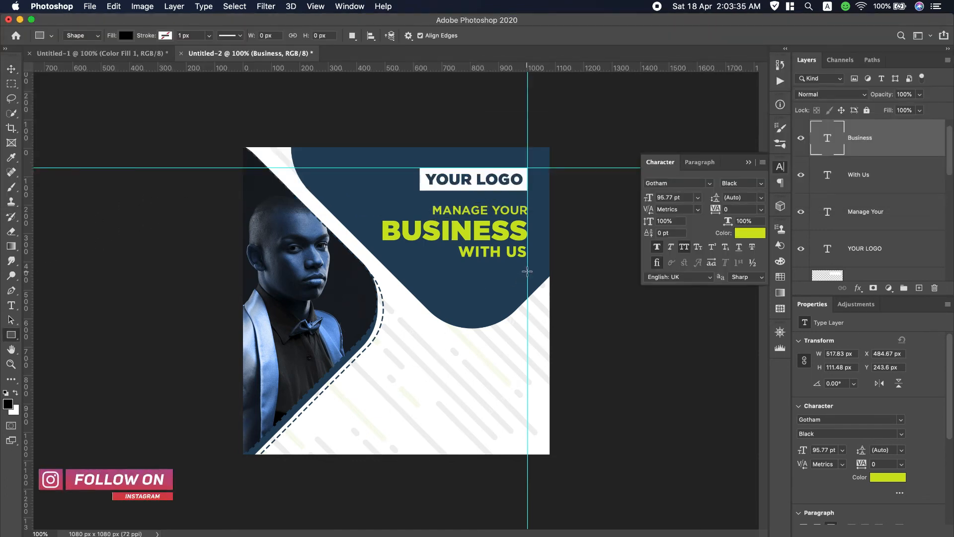
left_click_drag(527, 271, 445, 287)
left_click_drag(439, 292, 420, 294)
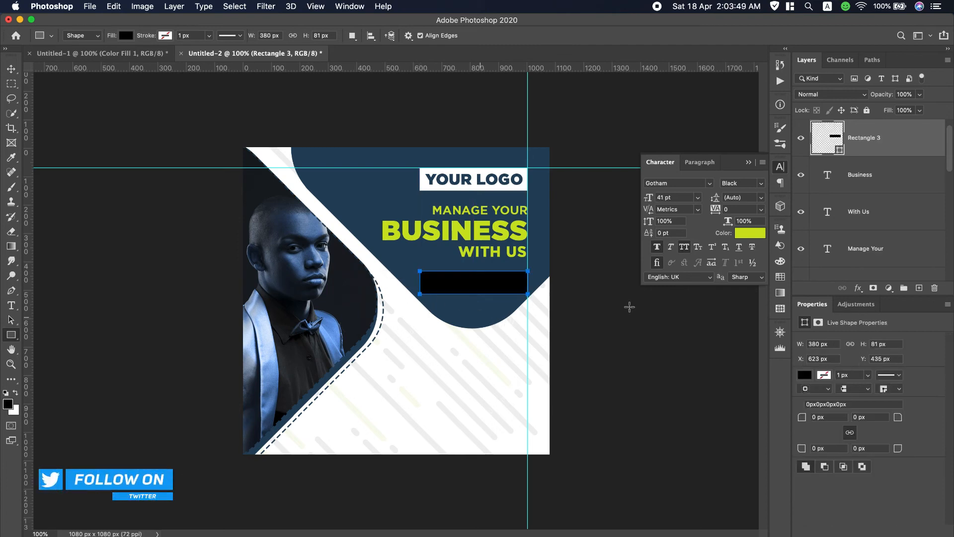
Step: Fill the new rectangle with the headline's lime (#cee31f) and round all its corners to 24 px
left_click(126, 35)
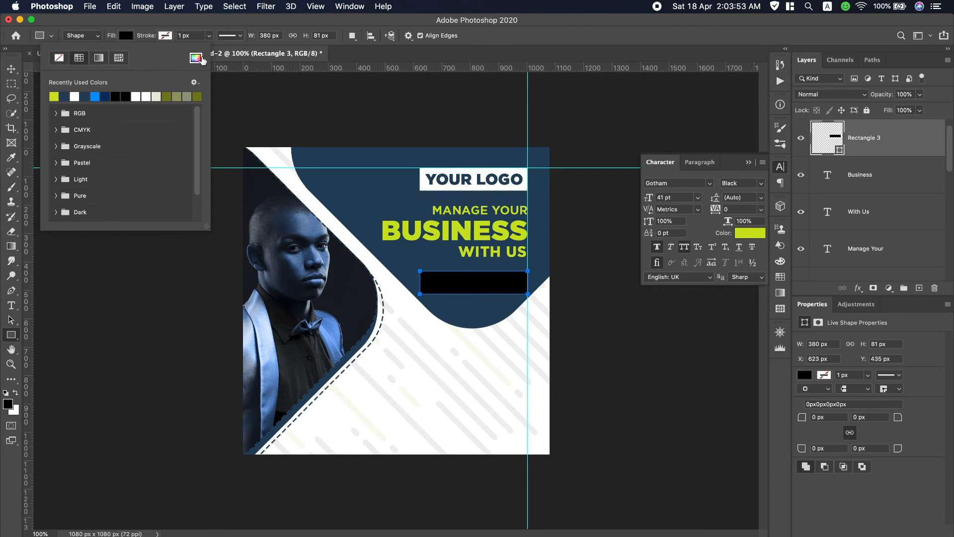
left_click(195, 57)
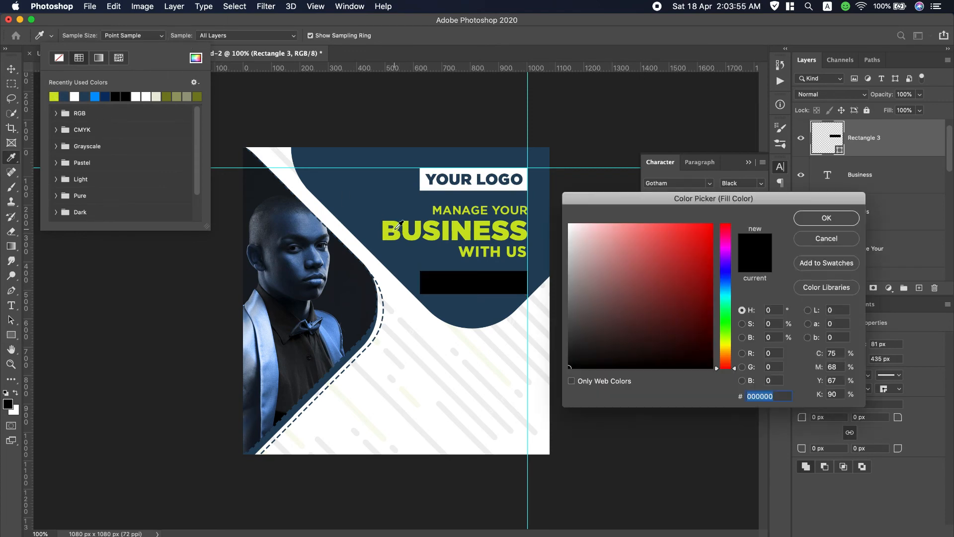
left_click(515, 246)
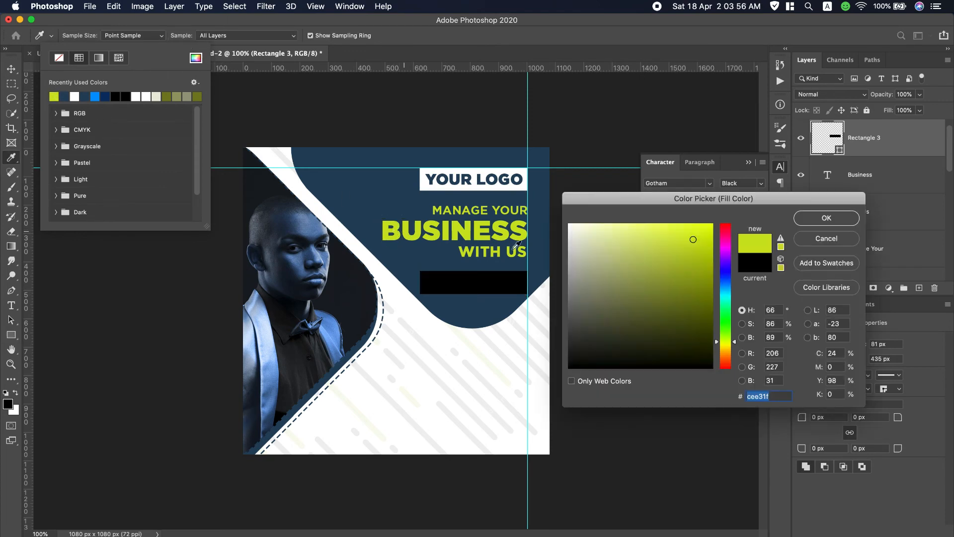
left_click(812, 220)
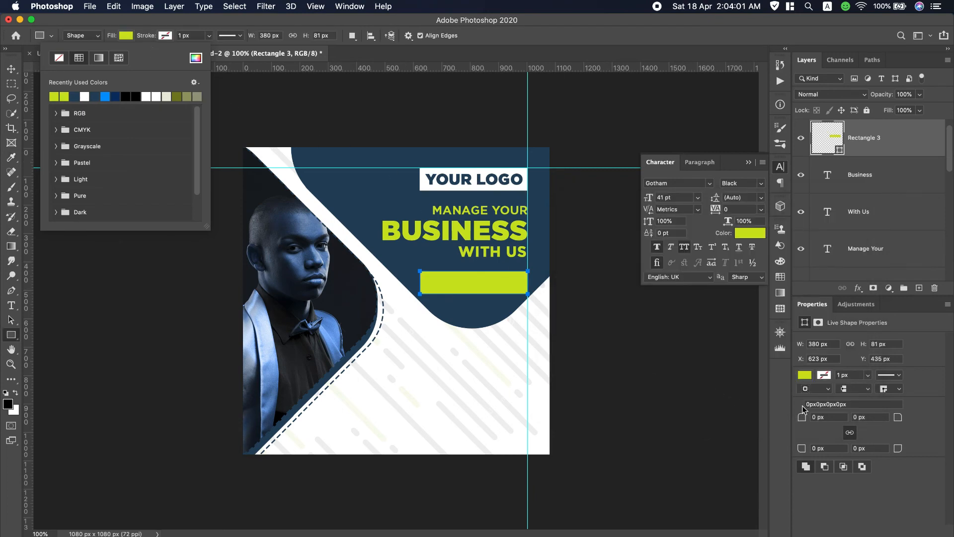
left_click_drag(803, 418, 817, 420)
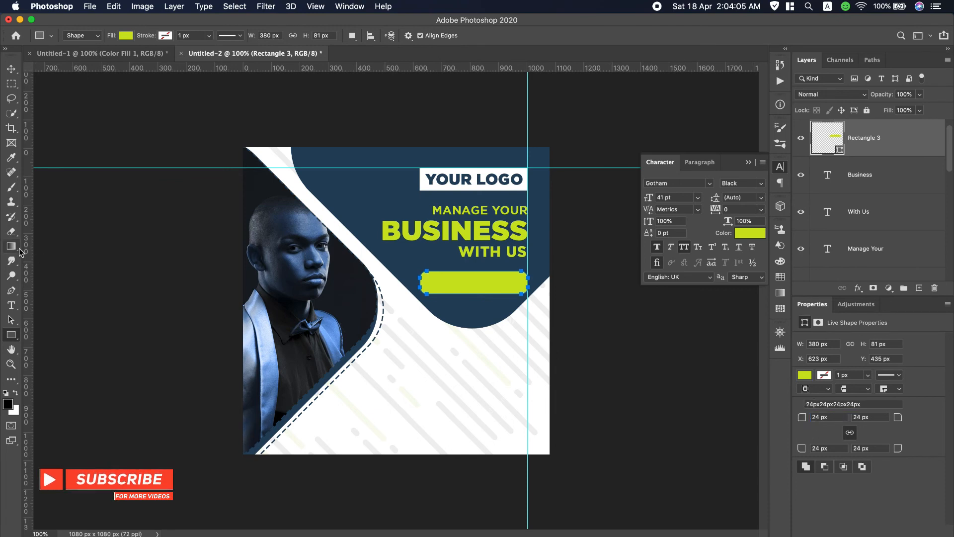
Step: Add a text line below the lime button and make it read "Get Start", copied from the Notes overlay
left_click(12, 307)
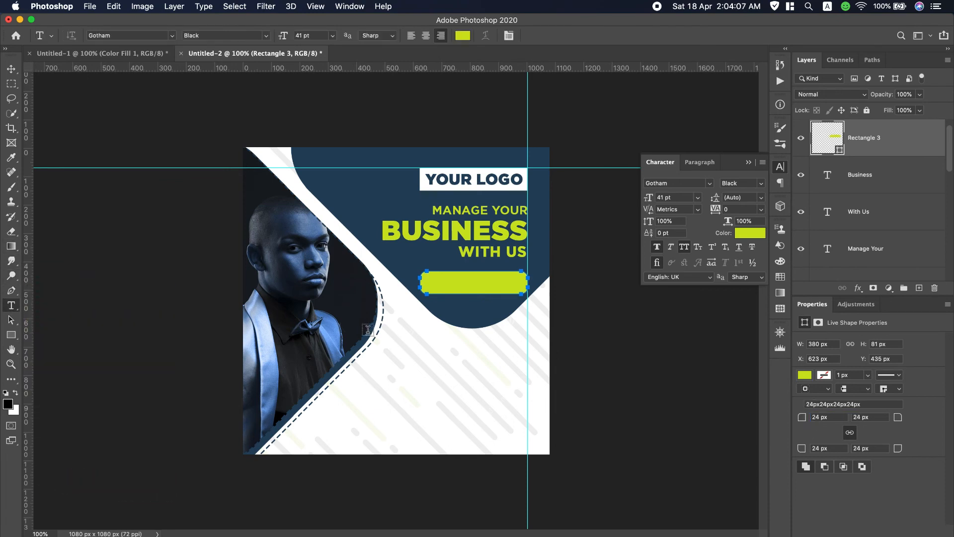
left_click(419, 336)
key("super+v")
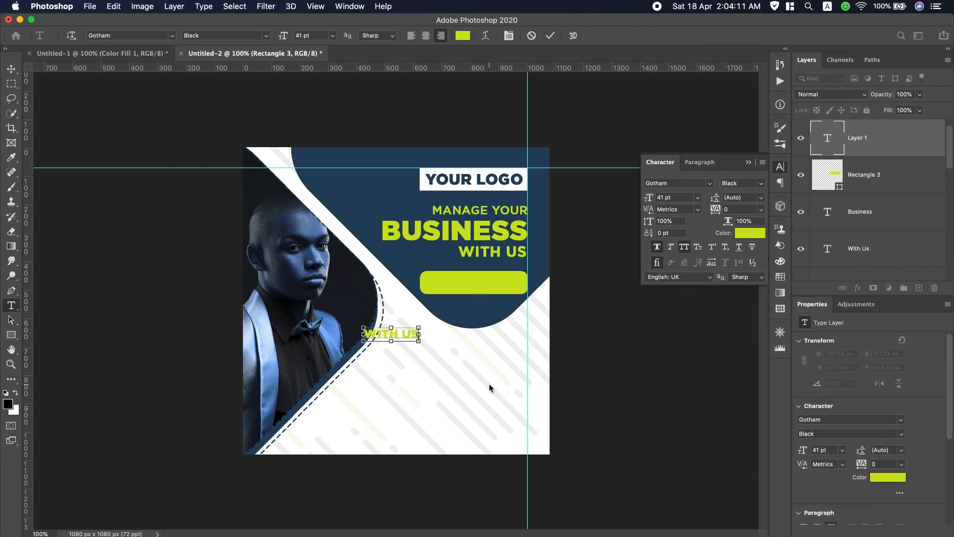
scroll(625, 4, "down", 2)
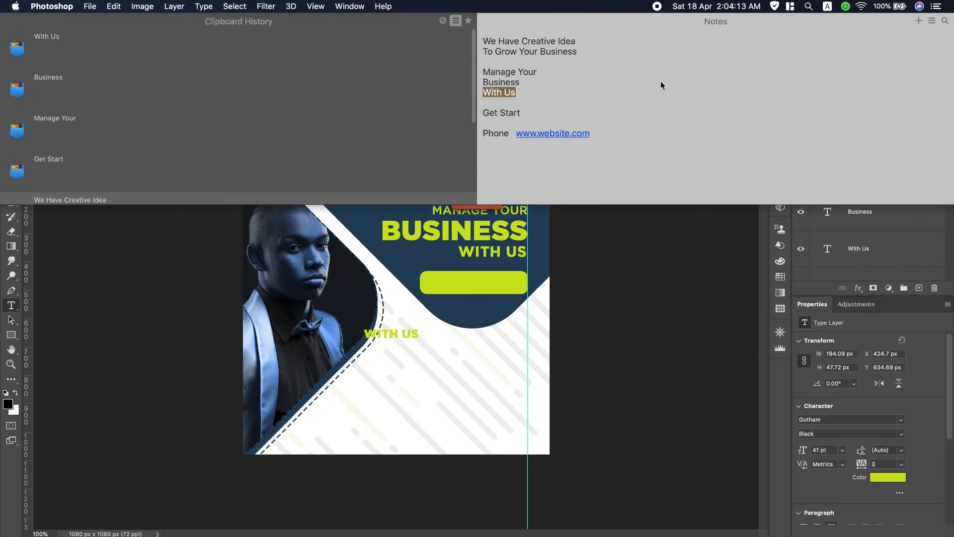
left_click_drag(524, 112, 457, 115)
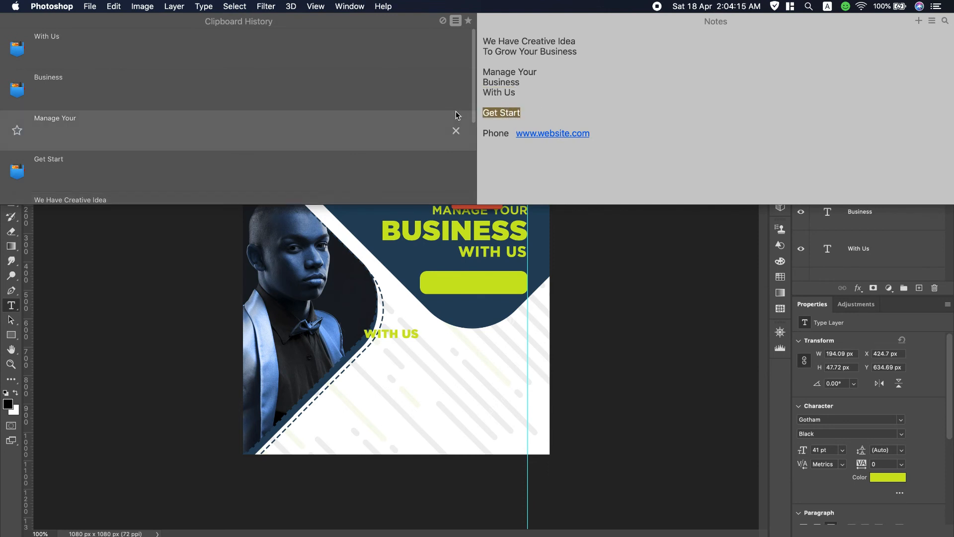
key("super+c")
left_click(396, 334)
double_click(396, 334)
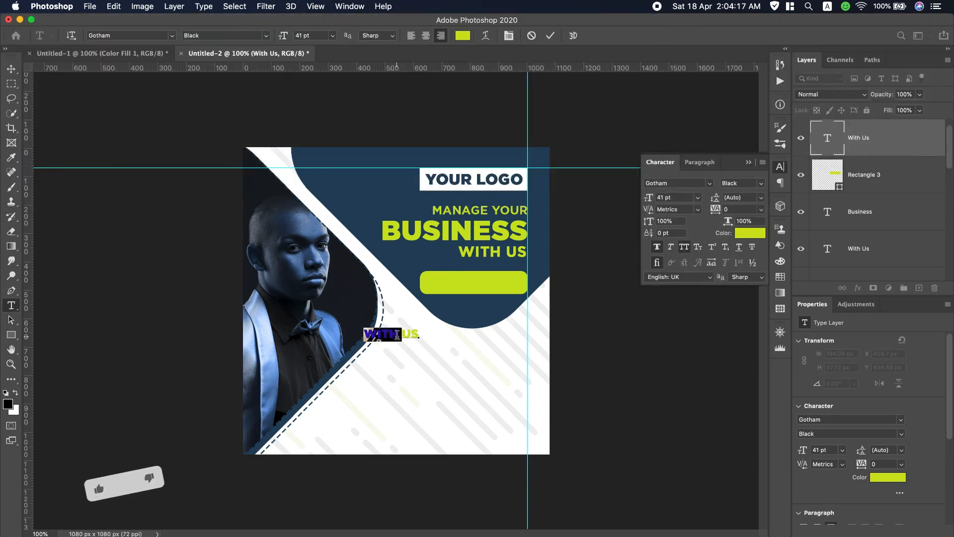
key("super+a")
key("super+v")
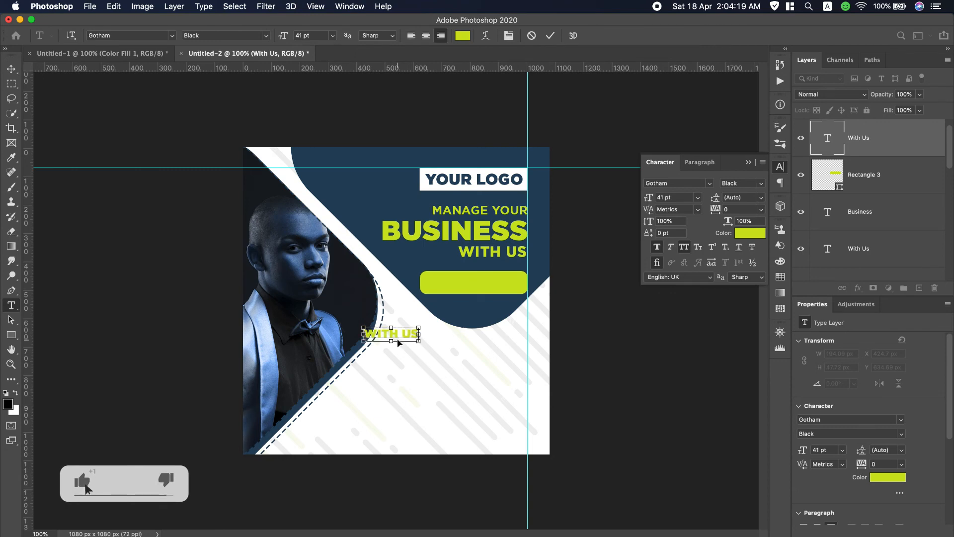
Step: Recolour the GET START text with the background shape's navy (#234560) and move it onto the lime button
left_click_drag(418, 334, 340, 331)
left_click(747, 238)
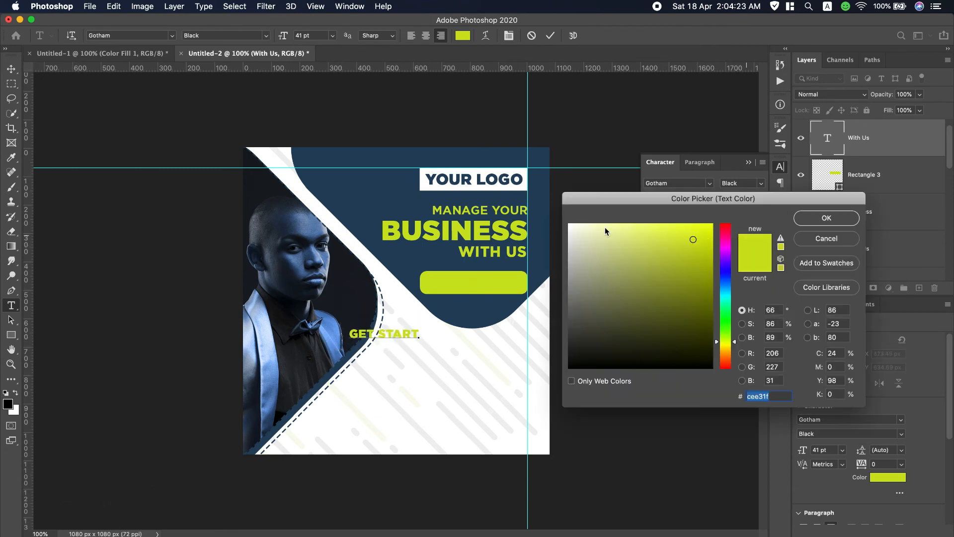
left_click(365, 178)
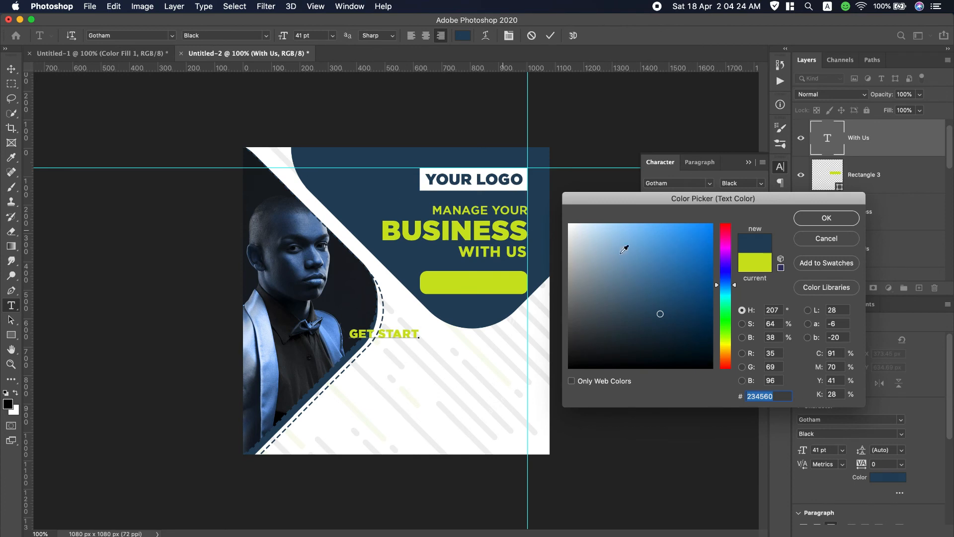
left_click(826, 218)
left_click(11, 68)
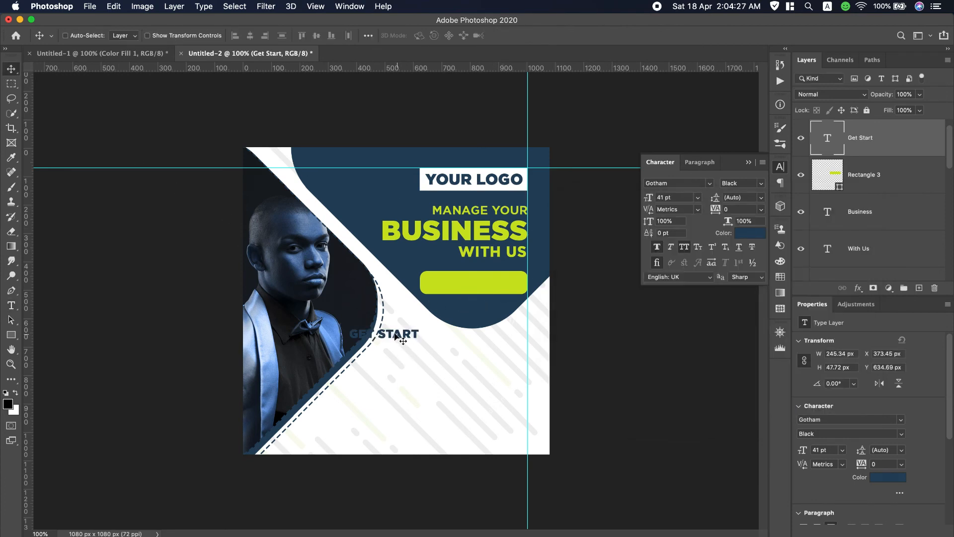
left_click_drag(396, 336, 484, 284)
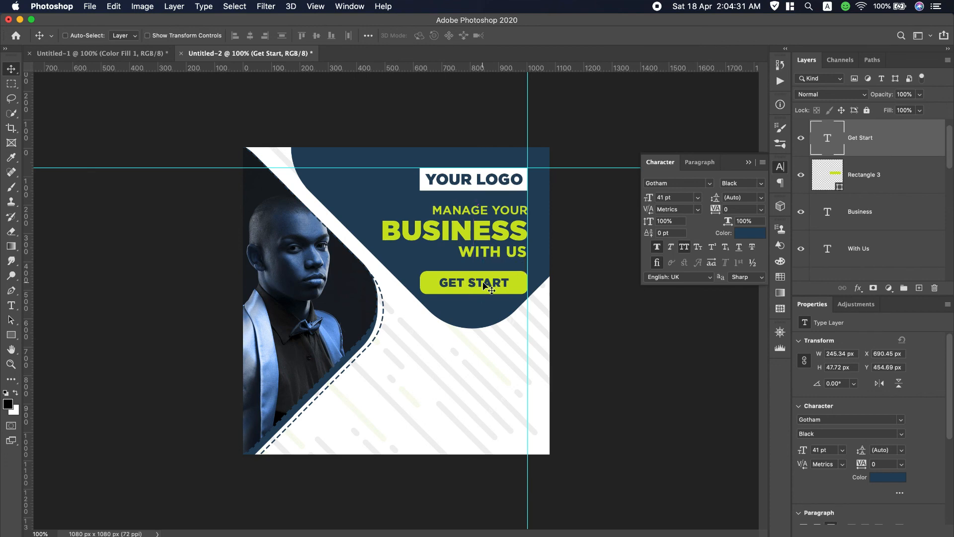
Step: Set the GET START text to 44 pt and centre it horizontally on the lime button
double_click(484, 284)
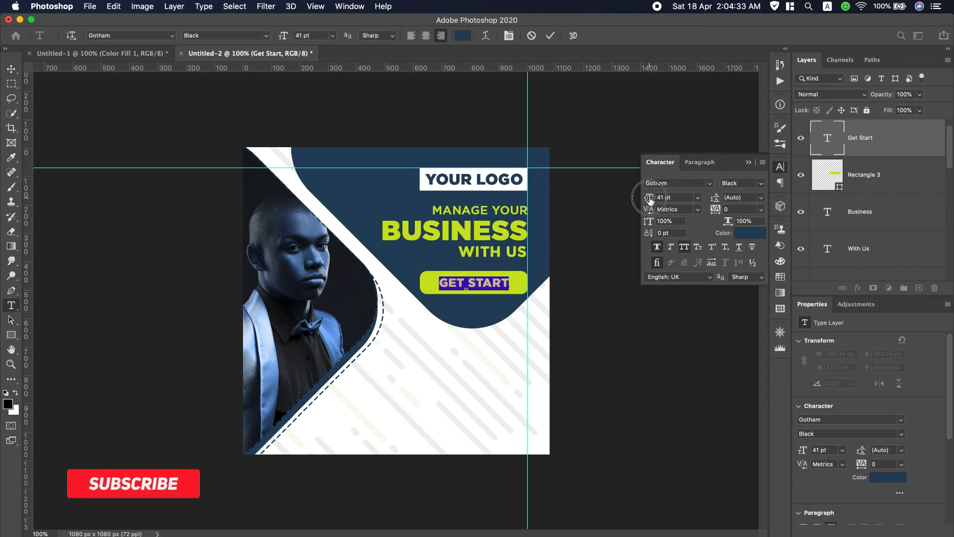
left_click_drag(649, 200, 650, 201)
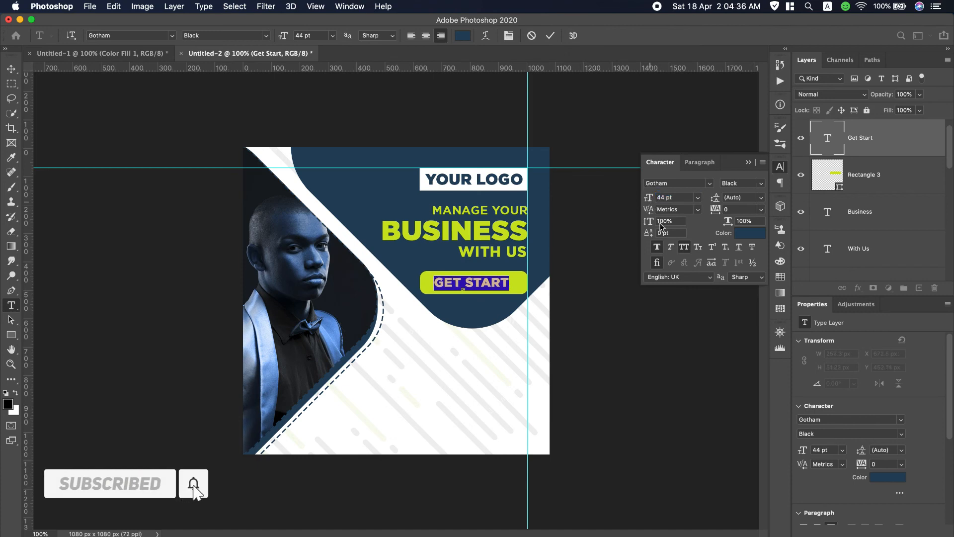
left_click(899, 180)
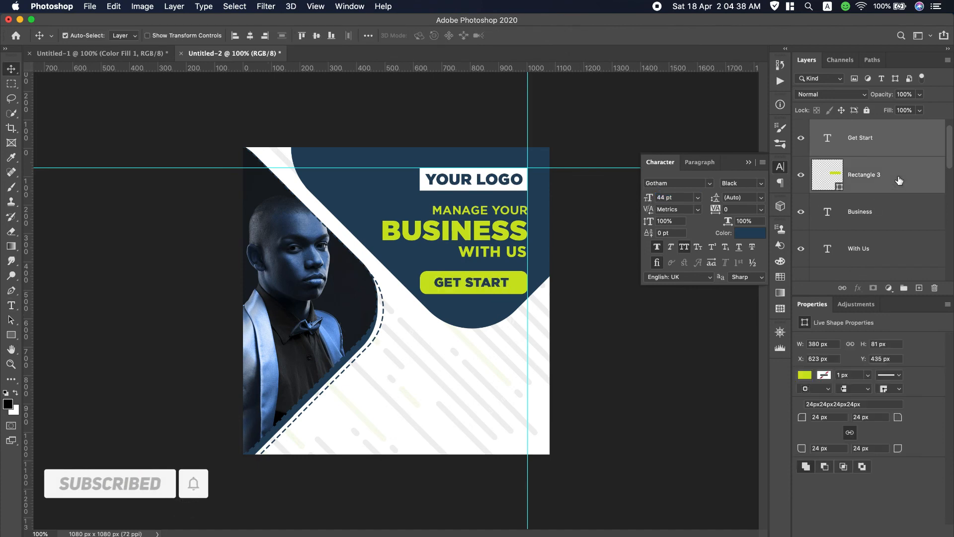
left_click(248, 36)
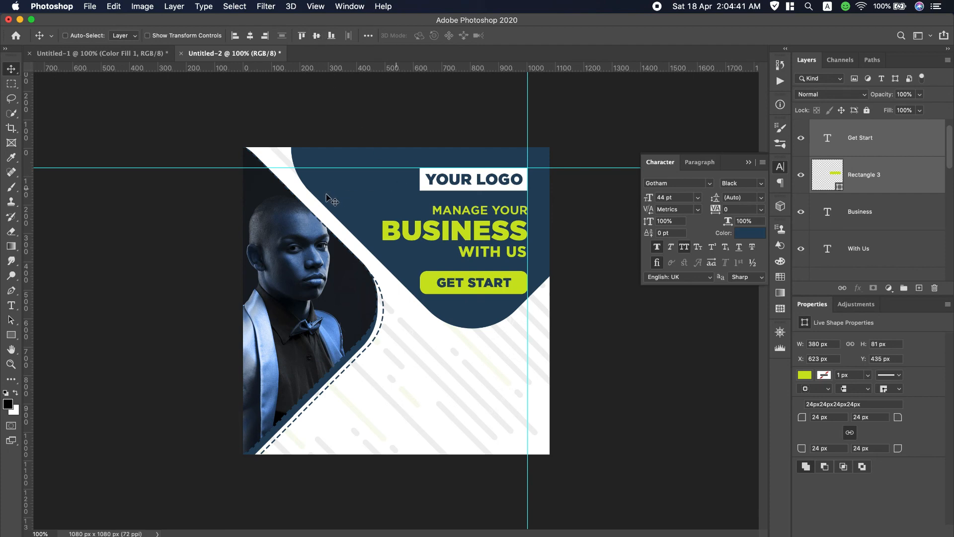
Step: Add the two-line text "We Have Creative Idea To Grow Your Business" below the navy shape, copied from the Notes overlay
scroll(639, 5, "down", 2)
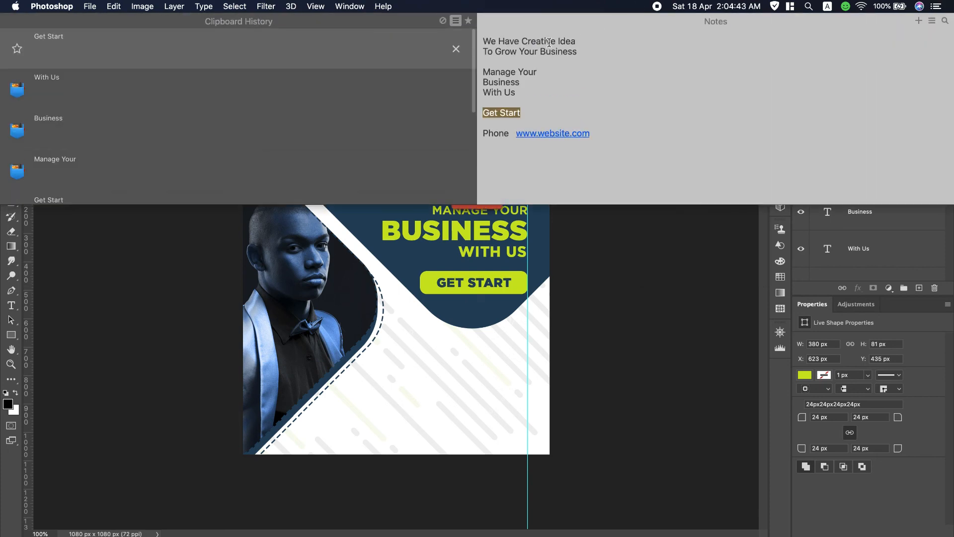
left_click_drag(584, 53, 484, 42)
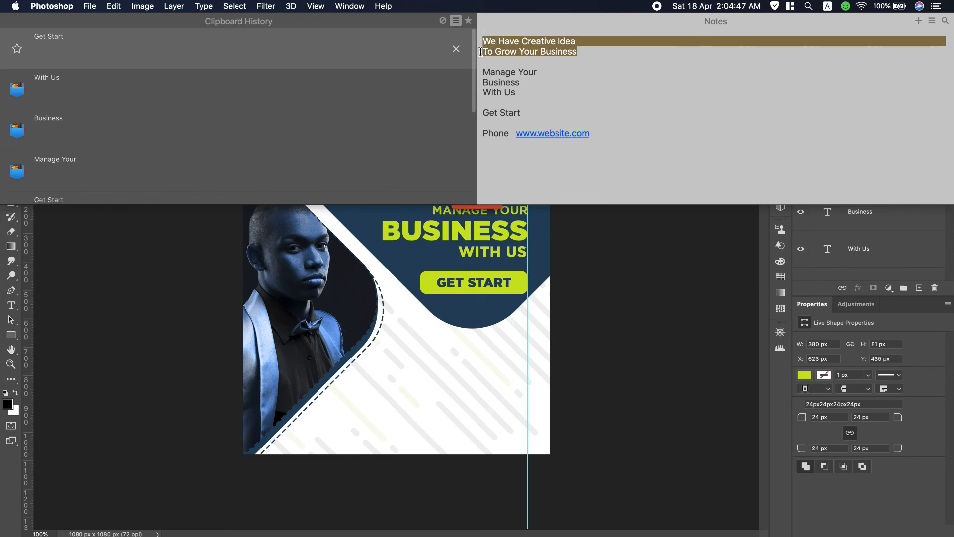
key("super+c")
left_click(13, 306)
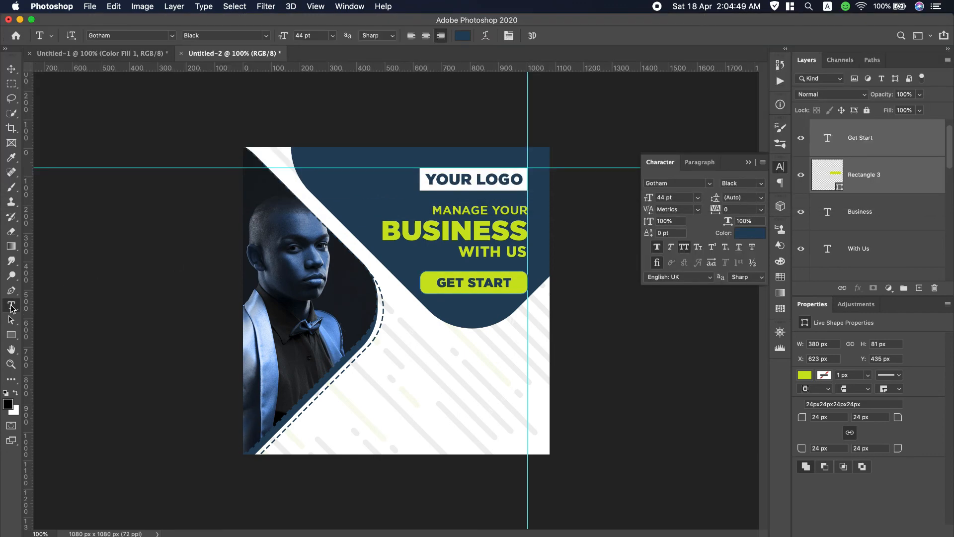
left_click(521, 346)
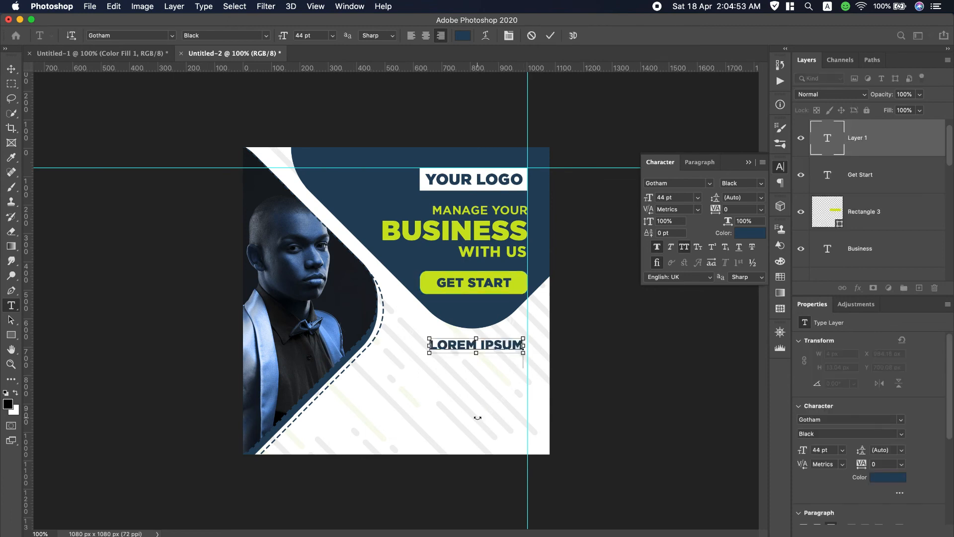
key("super+v")
Step: Set the new tagline to 35 pt Gotham Medium and align its right edge with the vertical guide
key("super+a")
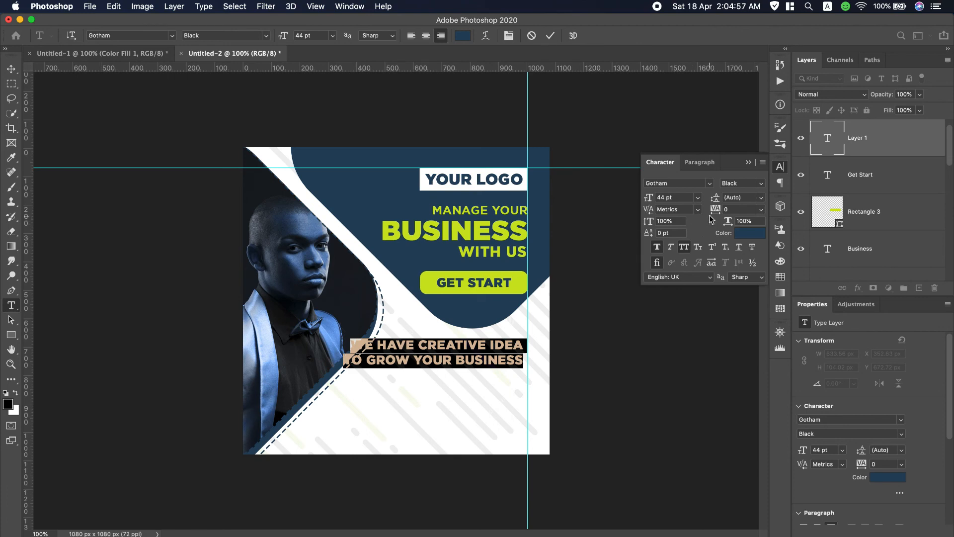
left_click_drag(649, 199, 645, 202)
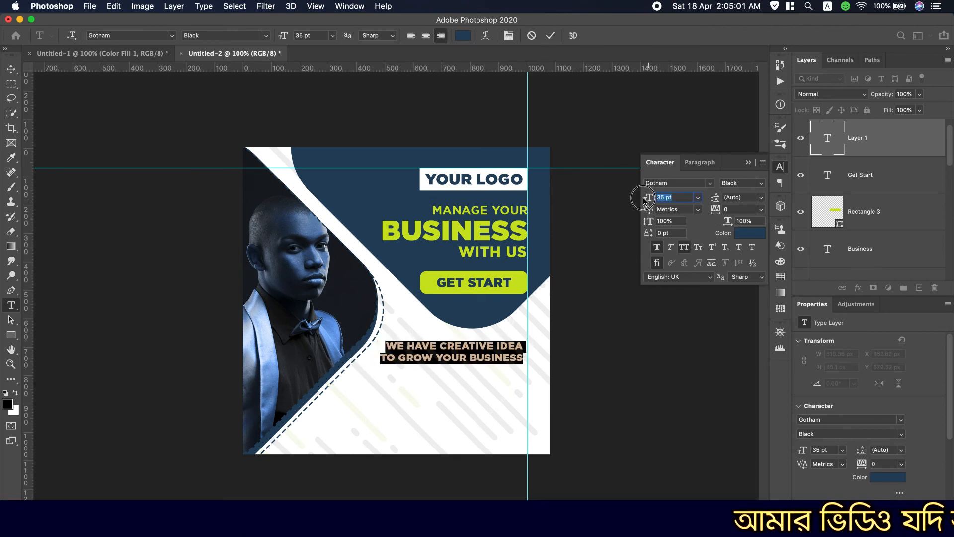
left_click(760, 189)
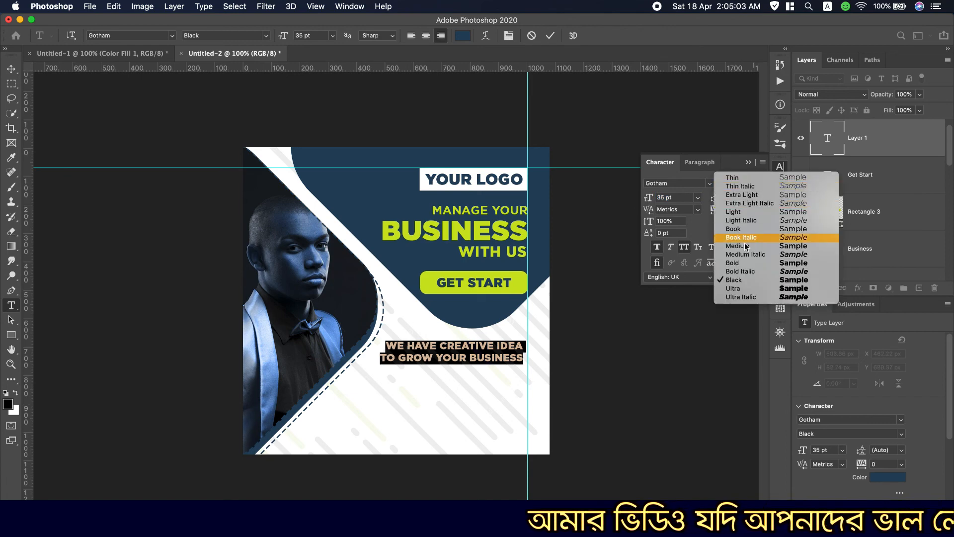
left_click(739, 261)
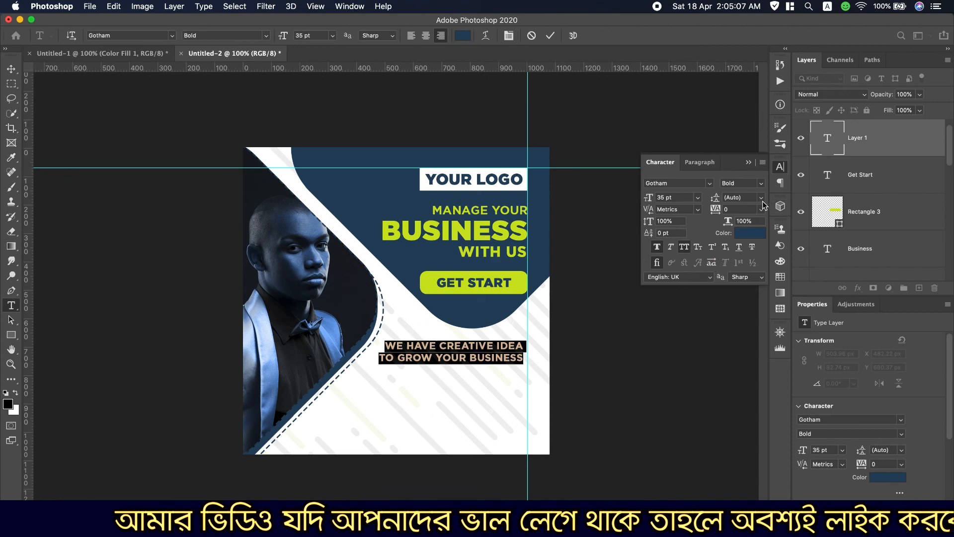
left_click(761, 183)
left_click(743, 245)
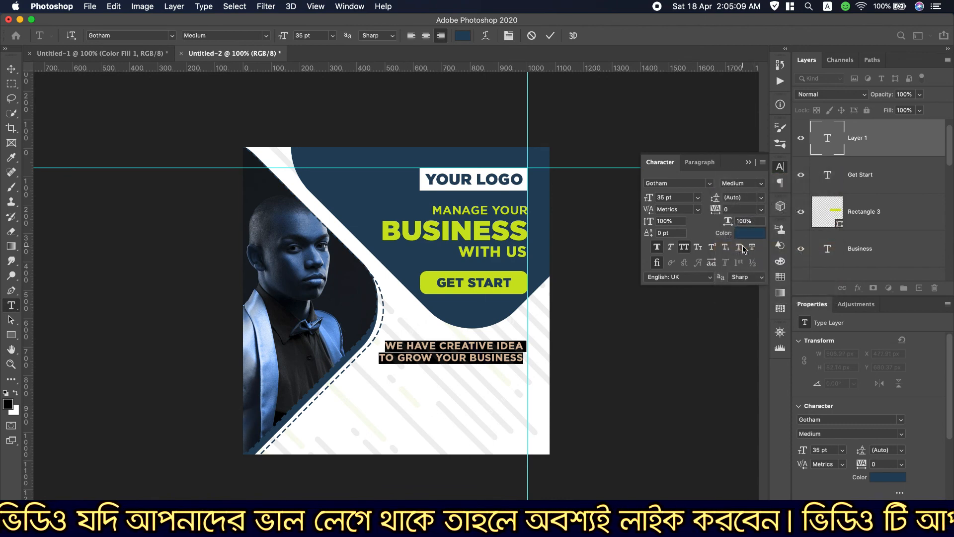
left_click(12, 72)
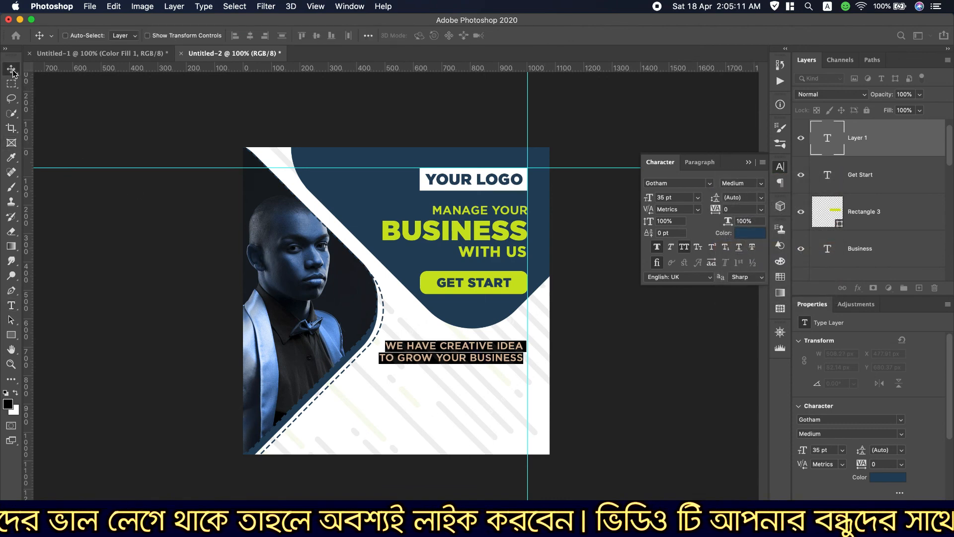
left_click_drag(505, 353, 512, 349)
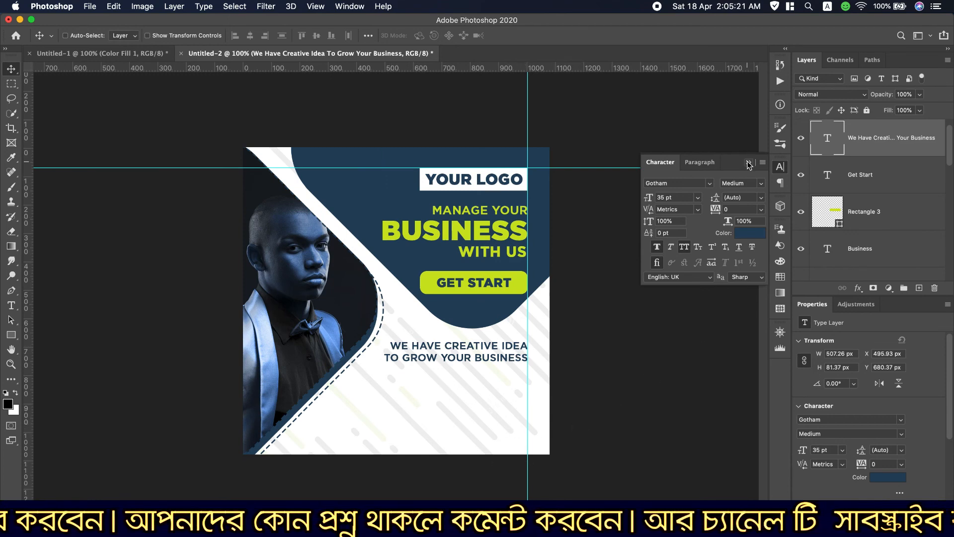
left_click(749, 163)
Step: Copy the contact details group (Group 2) from Untitled-1 into Untitled-2 and place it below the tagline
left_click(64, 52)
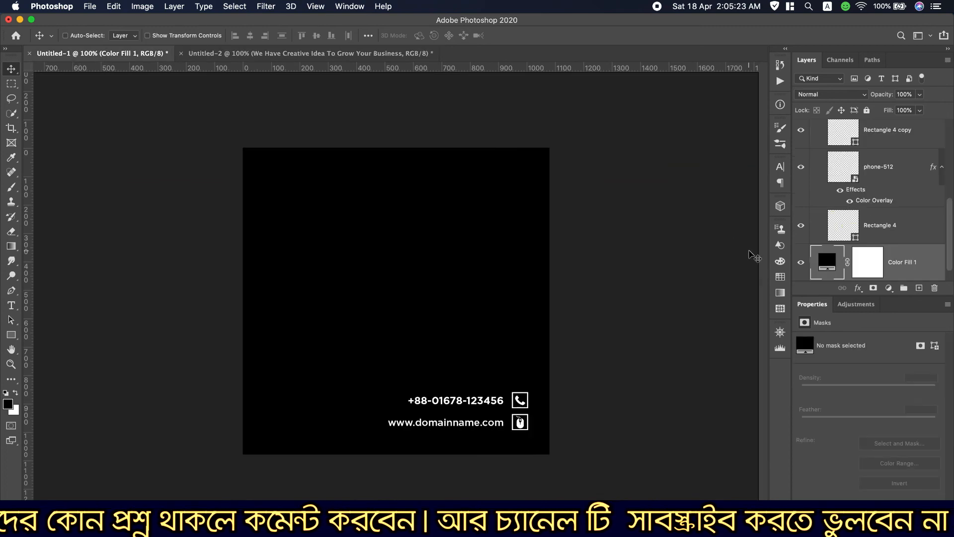
scroll(882, 224, "down", 2)
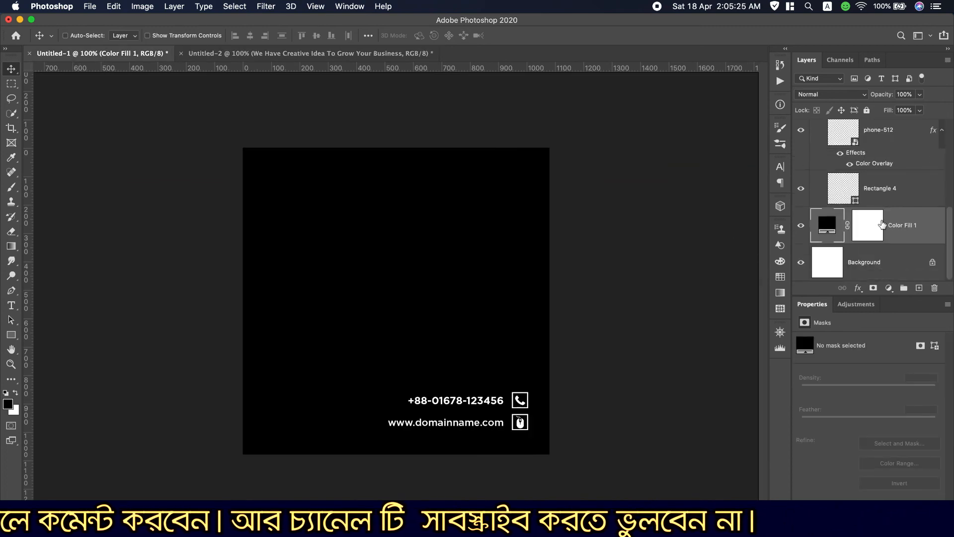
scroll(882, 224, "up", 5)
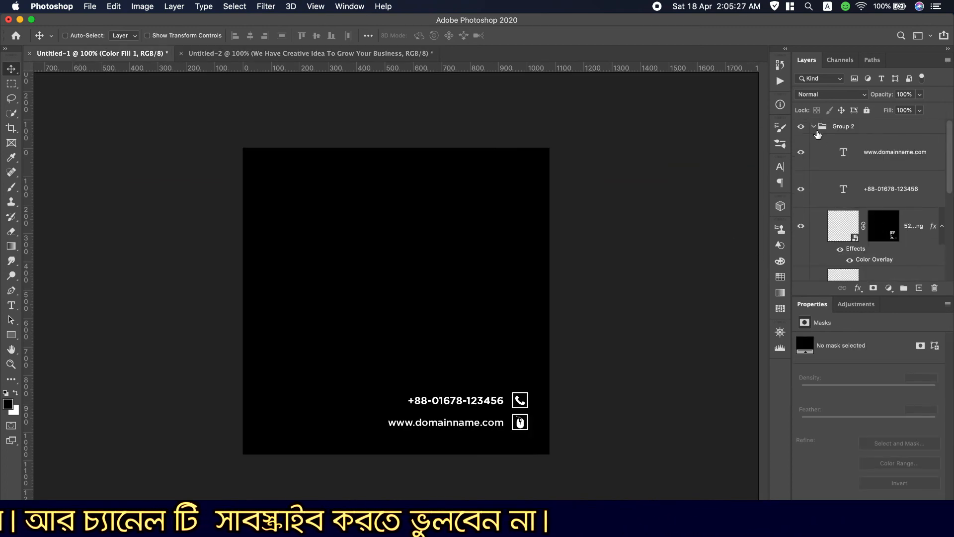
left_click(814, 127)
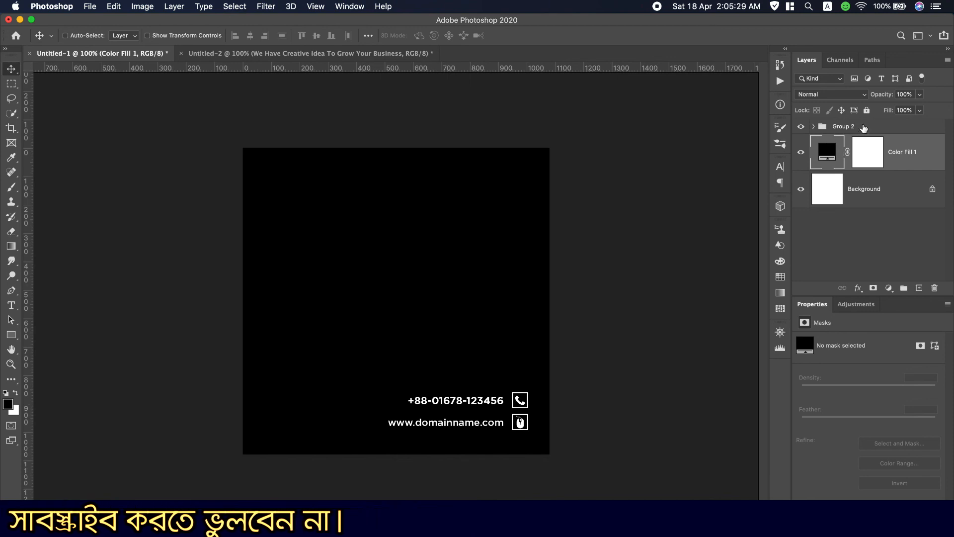
left_click_drag(864, 128, 482, 422)
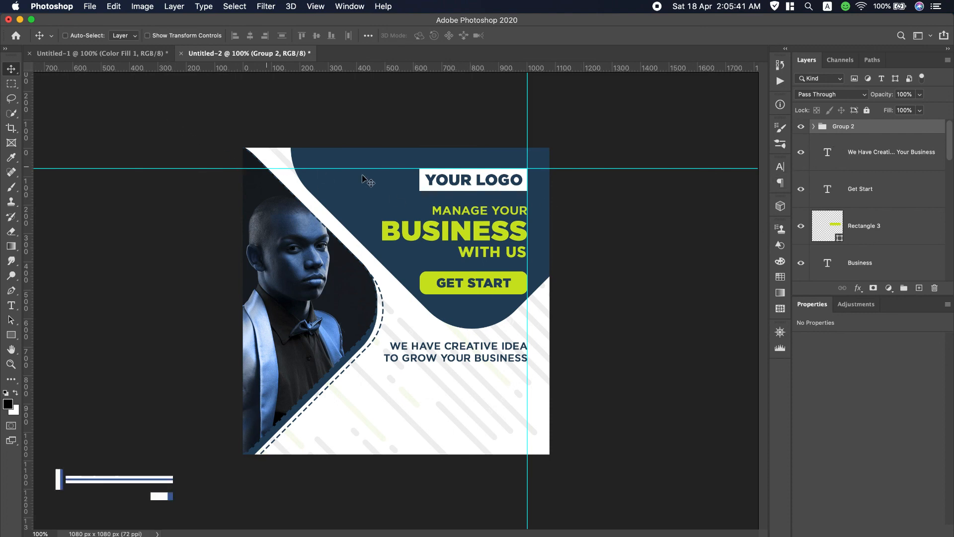
left_click(392, 179)
left_click_drag(392, 179, 371, 44)
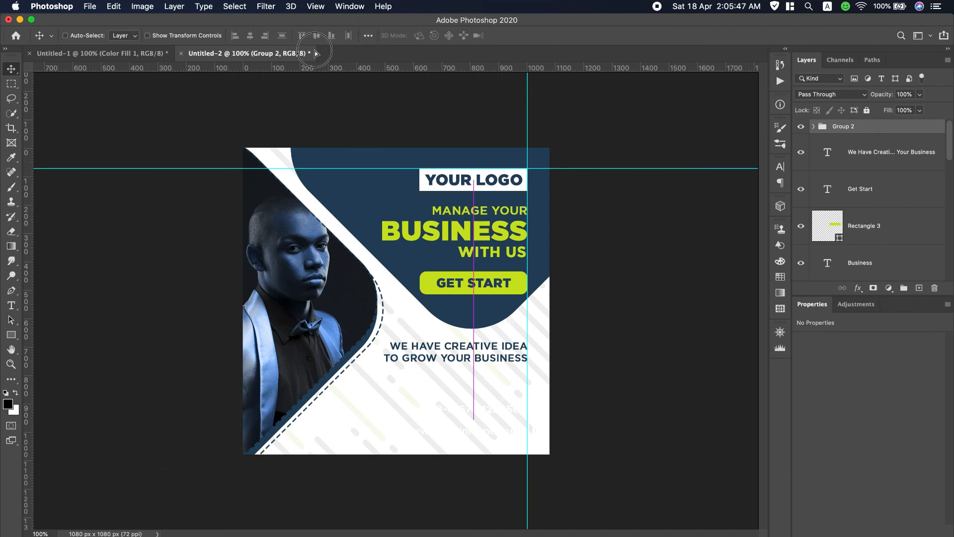
left_click_drag(314, 51, 317, 53)
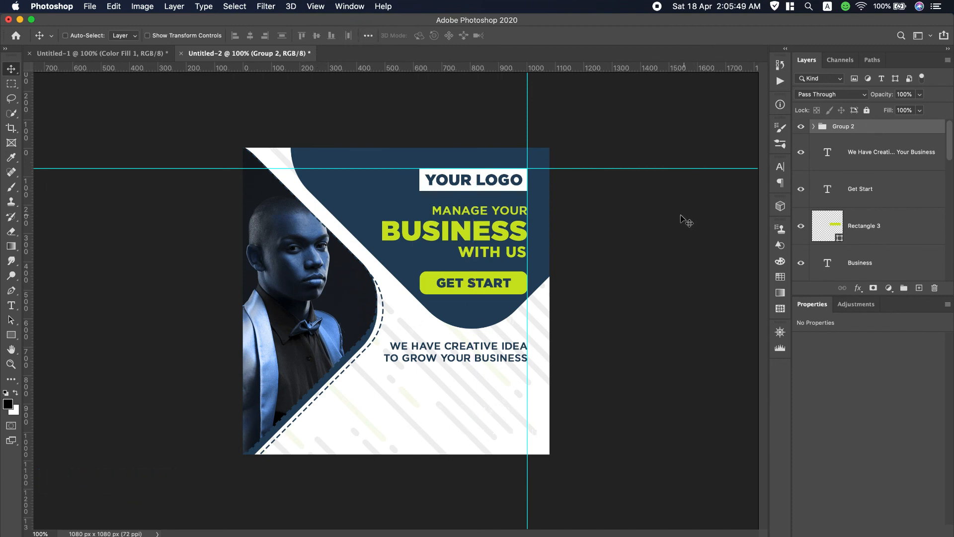
left_click_drag(479, 432, 433, 313)
Step: Give the contact group a Color Overlay in the background shape's navy (#234560) and align its right edge with the vertical guide
double_click(915, 130)
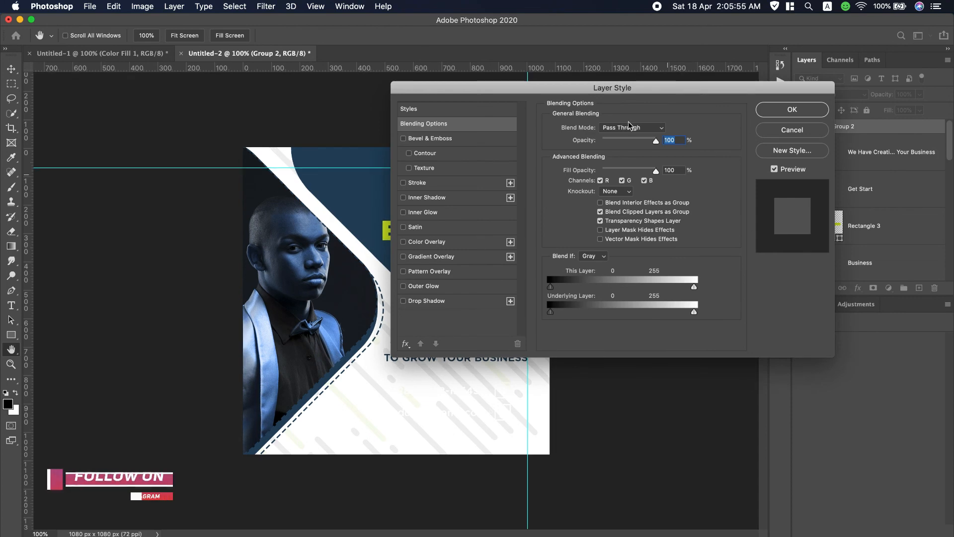
left_click_drag(597, 110, 771, 110)
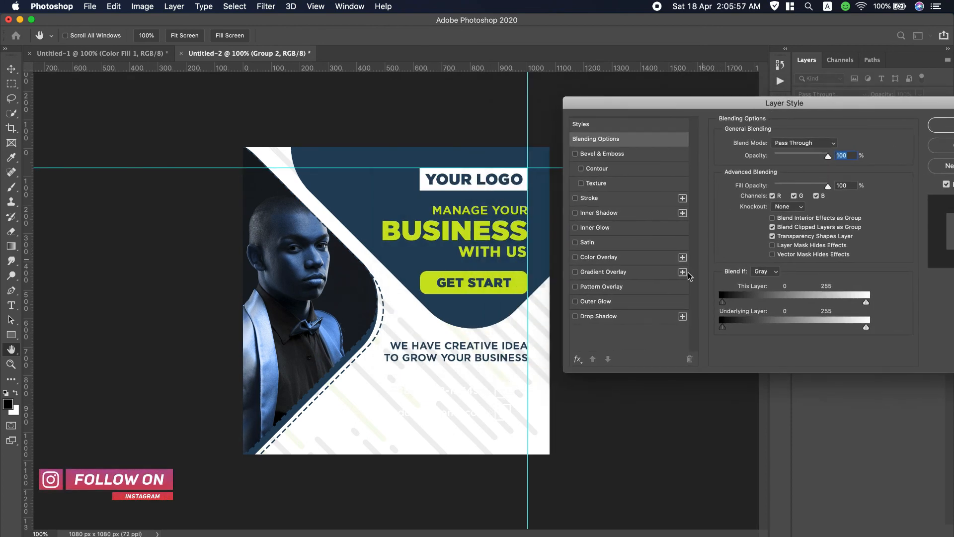
left_click(599, 258)
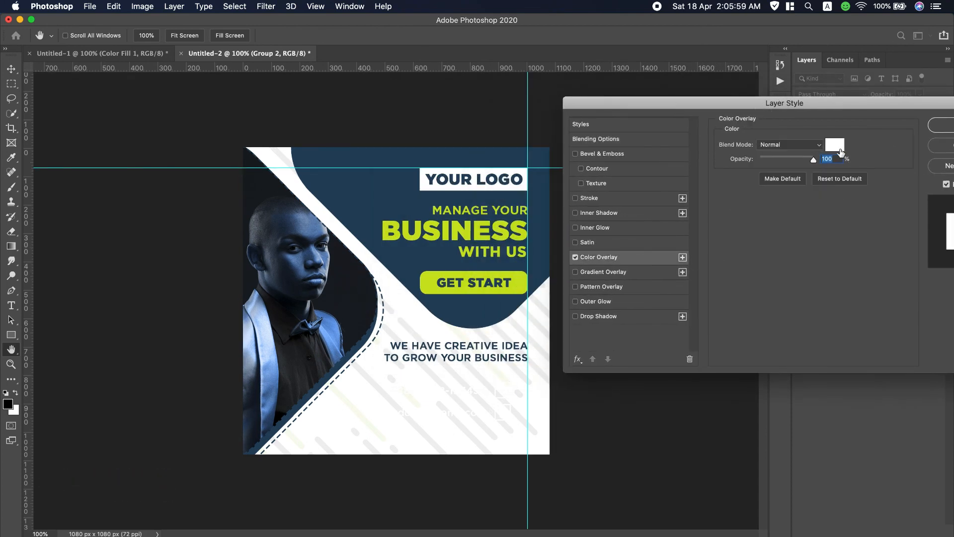
left_click(835, 145)
left_click(383, 193)
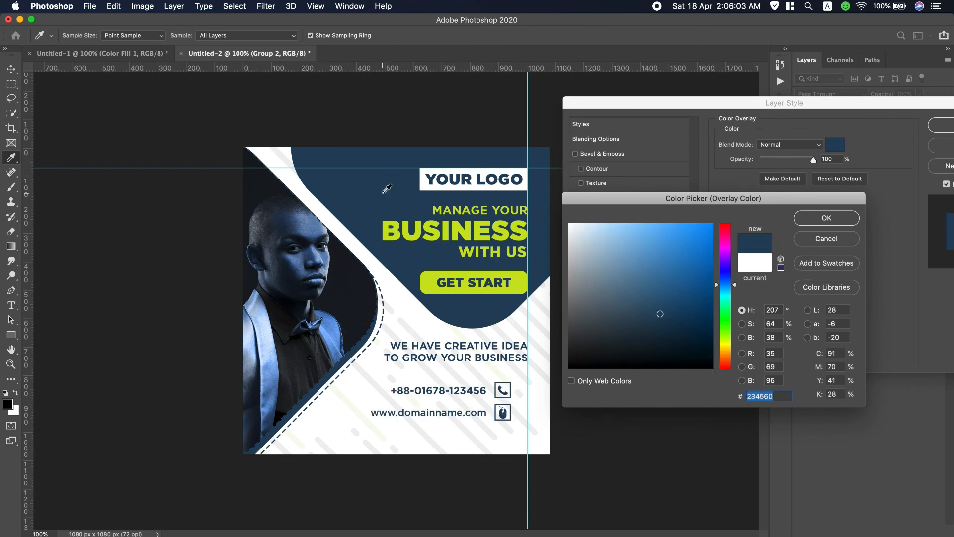
left_click(430, 278)
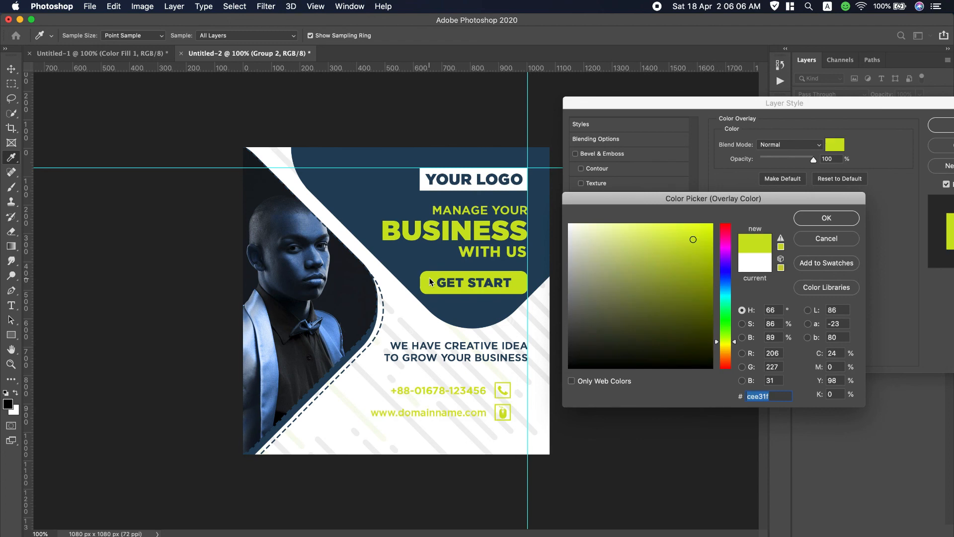
left_click(377, 193)
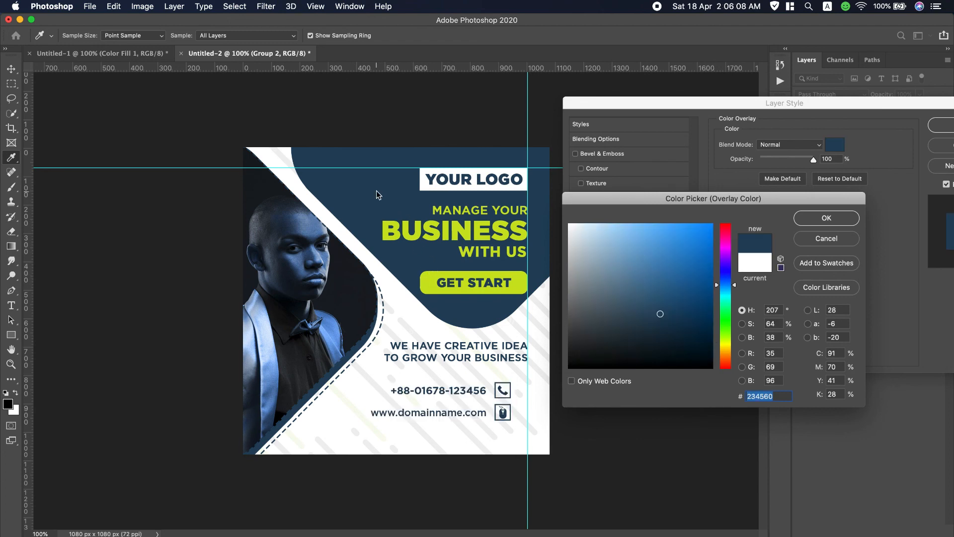
left_click(842, 218)
left_click_drag(878, 107, 751, 97)
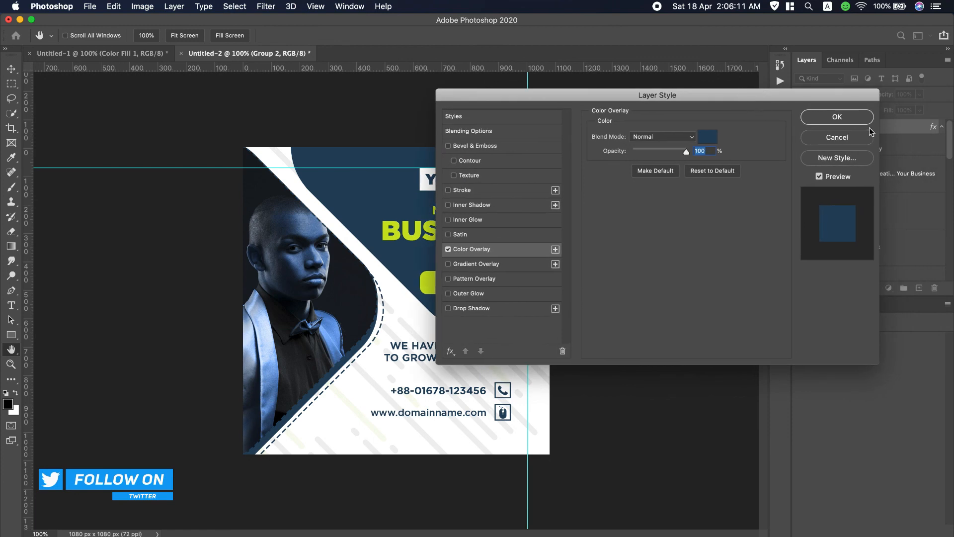
left_click(864, 118)
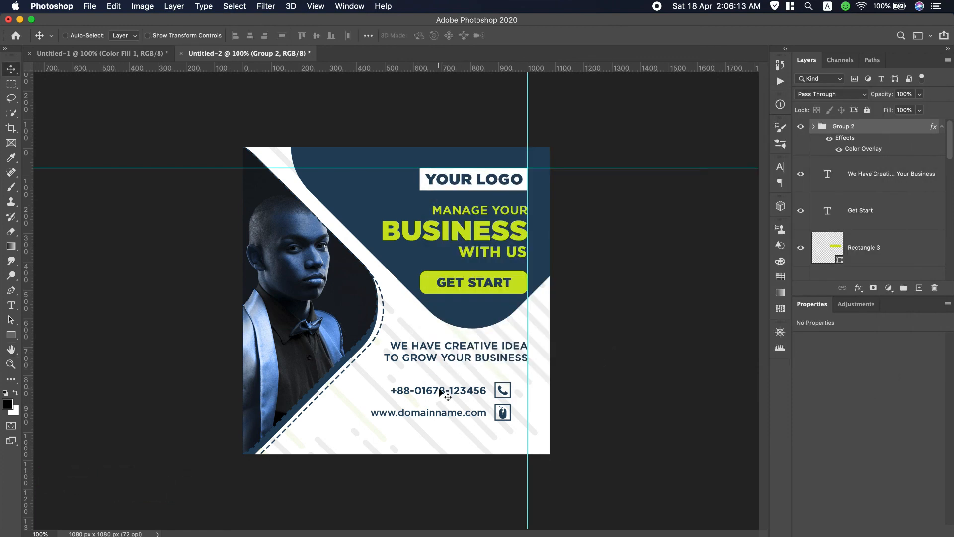
left_click_drag(441, 391, 456, 394)
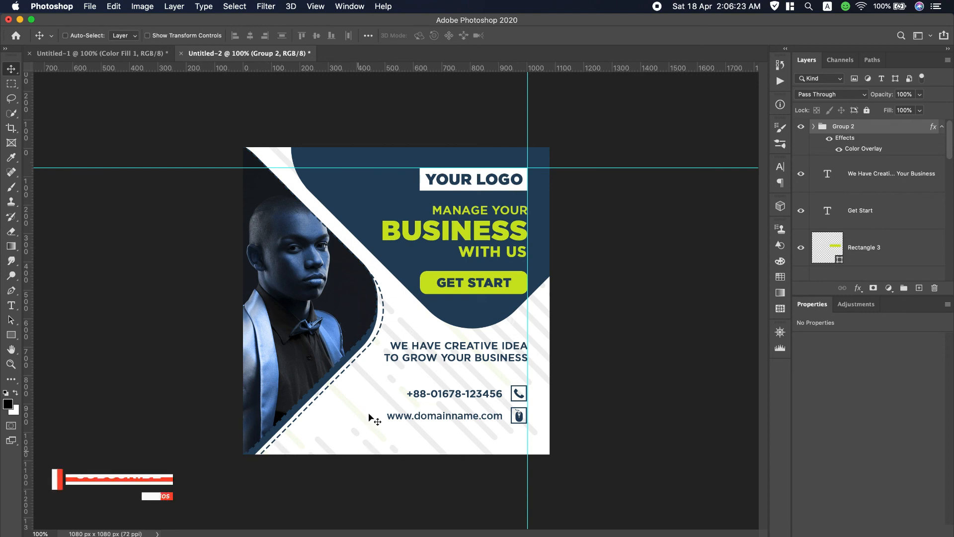
Step: Save the design to the Desktop in JPEG format as Untitled-2.jpg
left_click(92, 7)
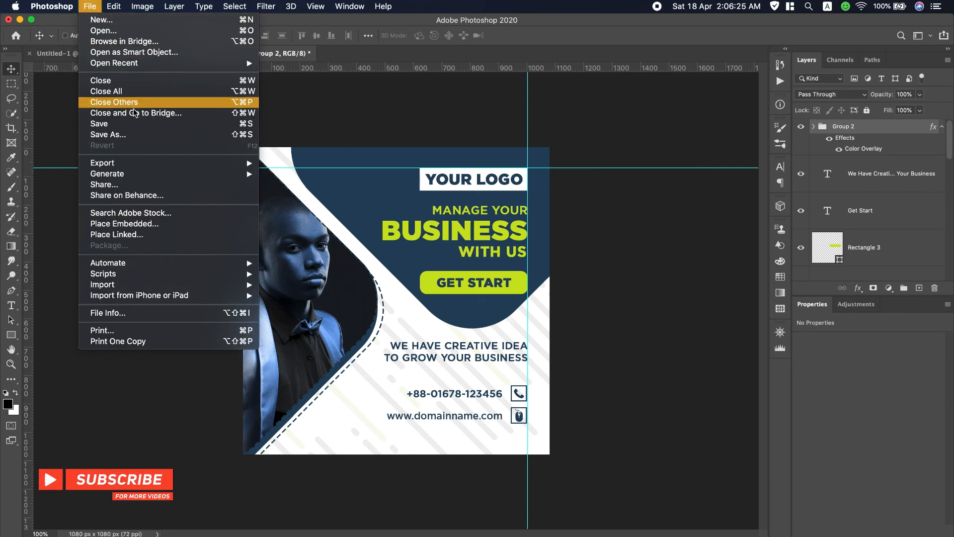
left_click(145, 135)
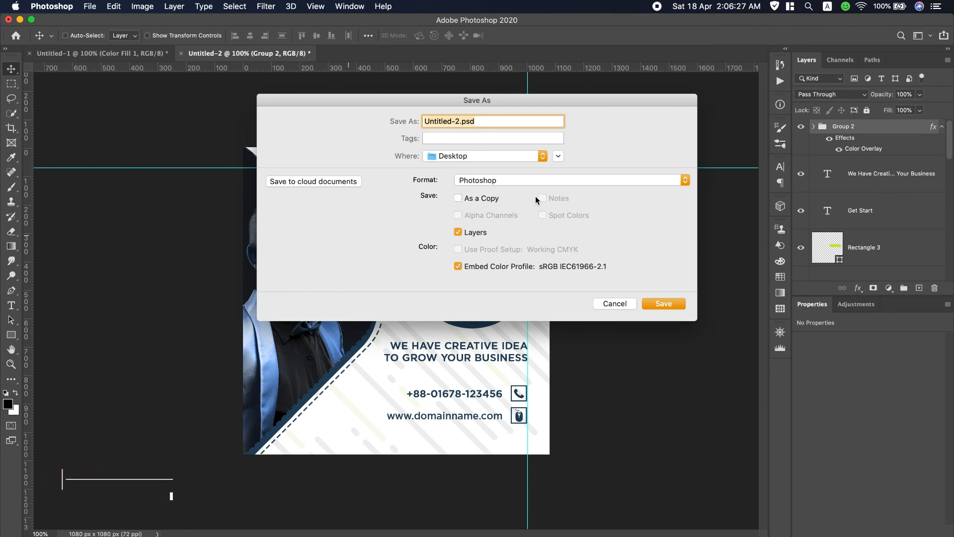
left_click(537, 180)
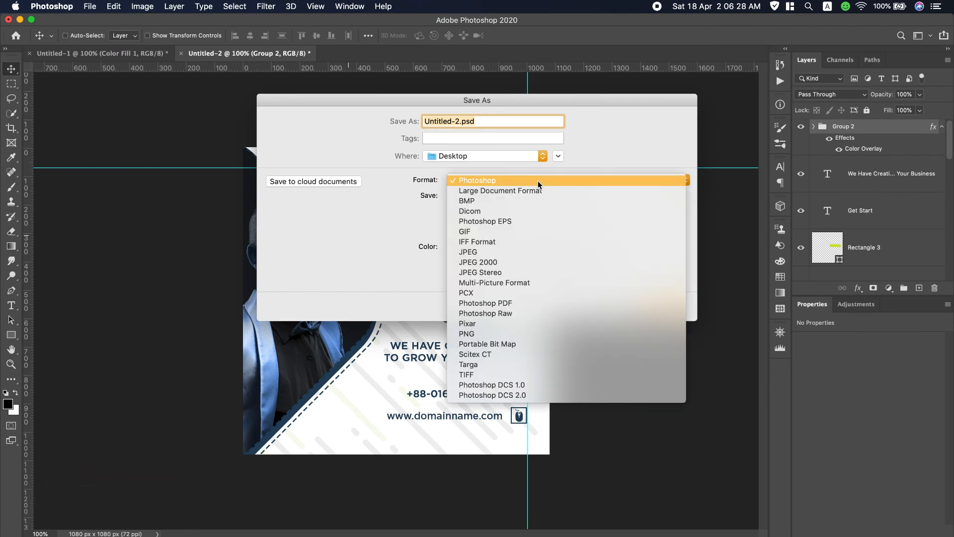
left_click(476, 251)
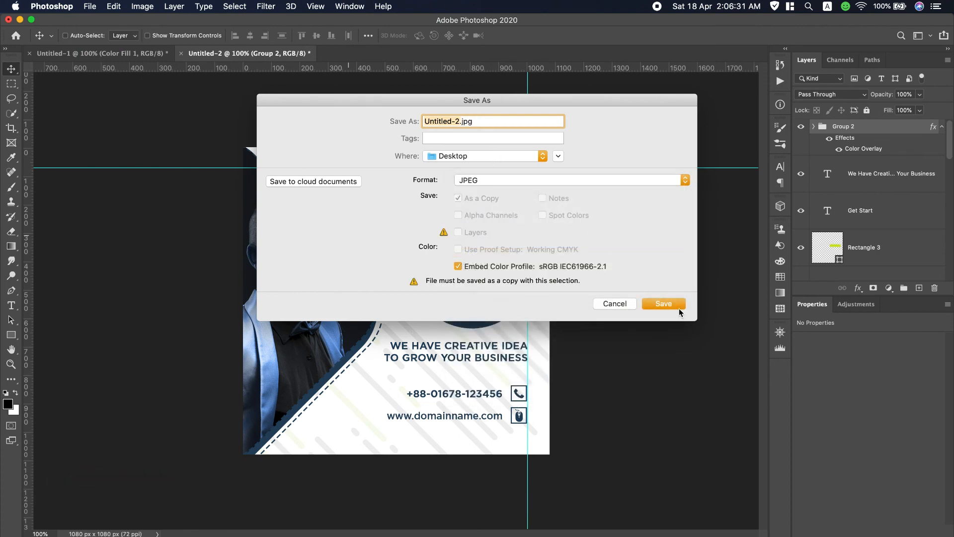
left_click(664, 303)
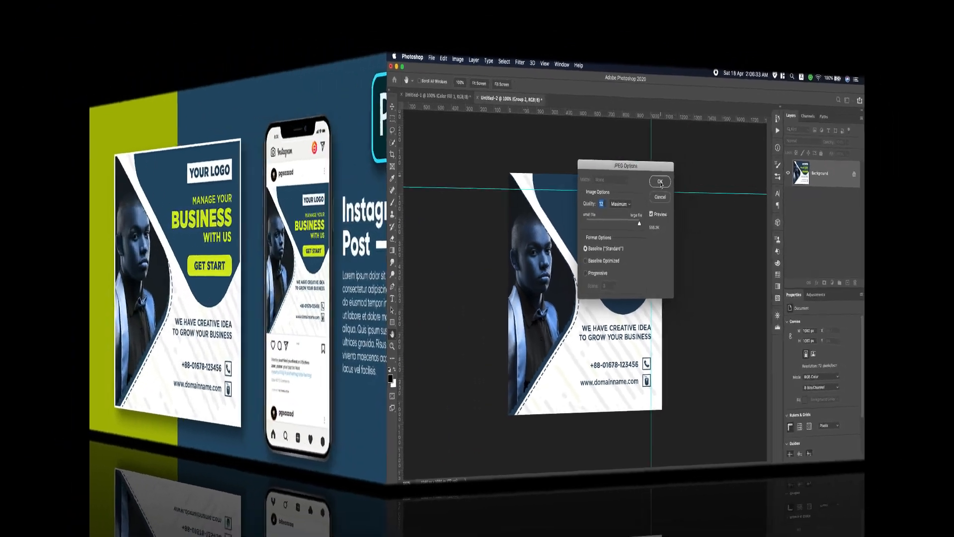